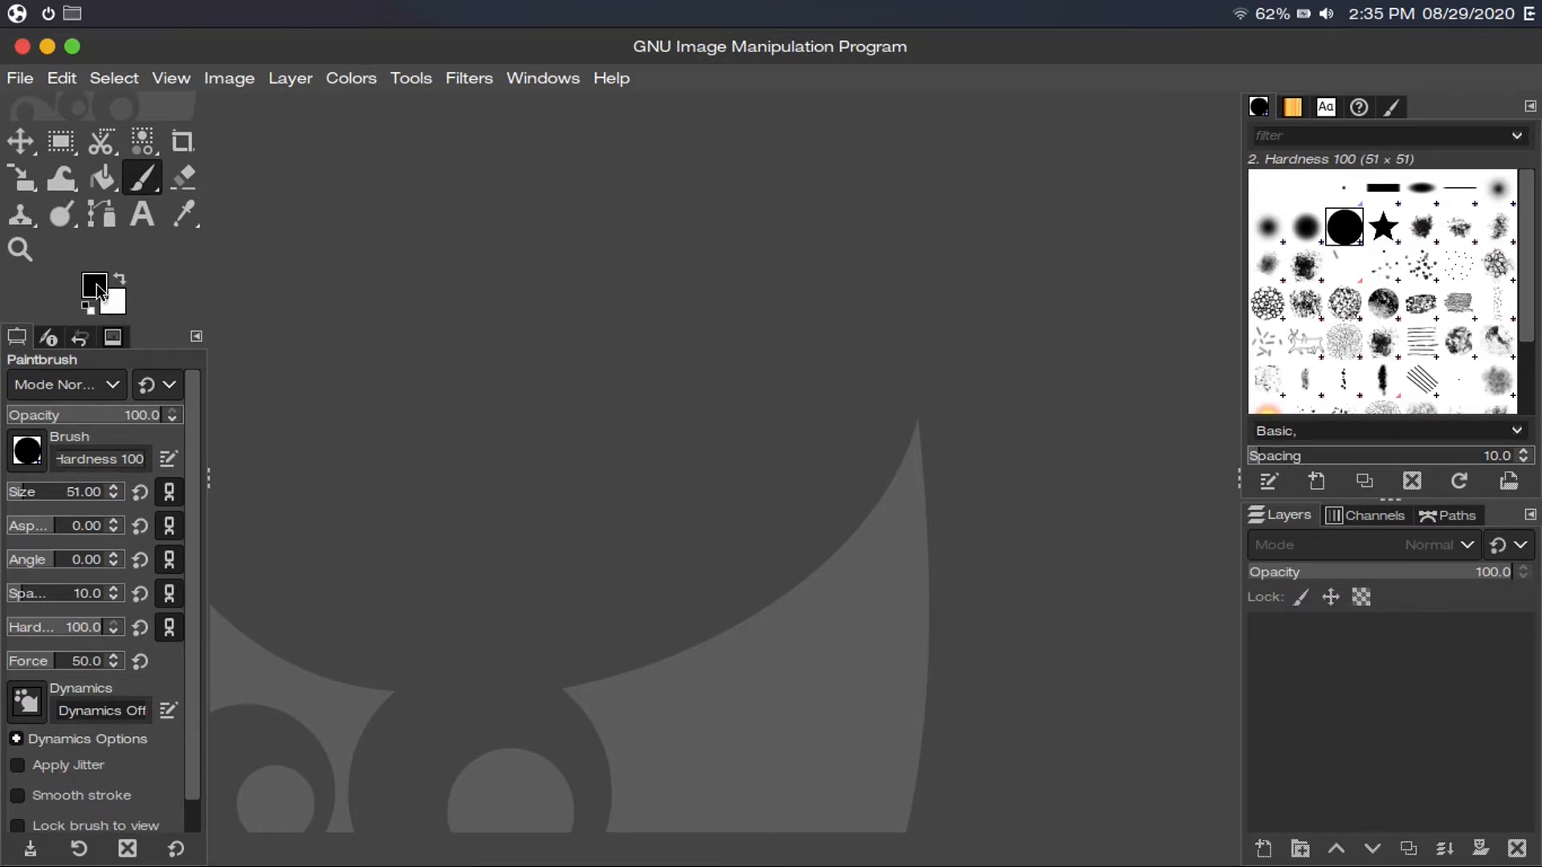
Try pure red as the foreground colour, then reset colours to default black and white
click(96, 283)
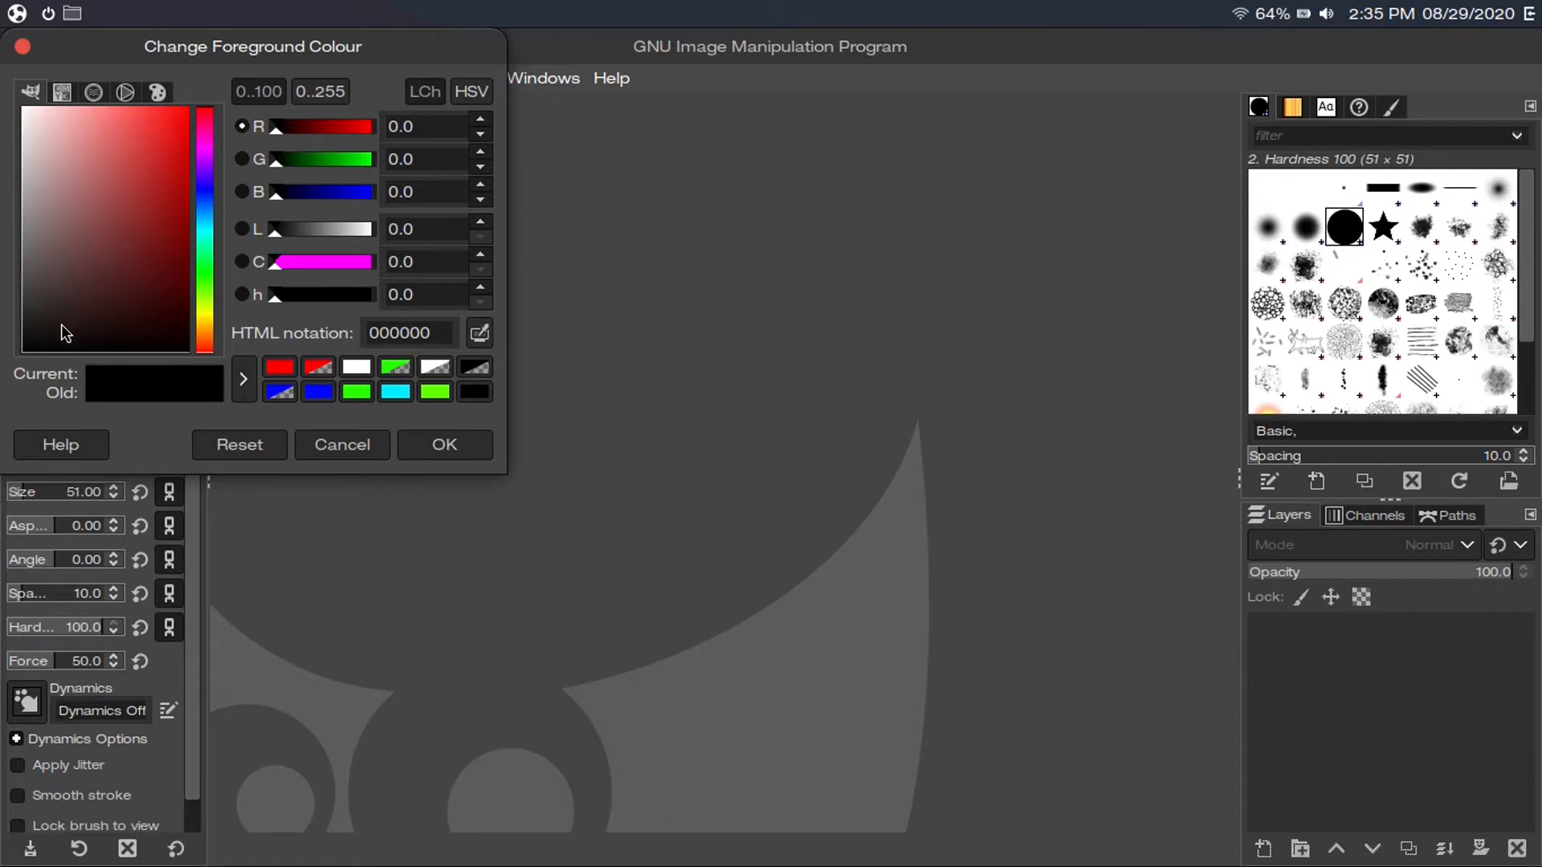
drag(62, 325, 198, 92)
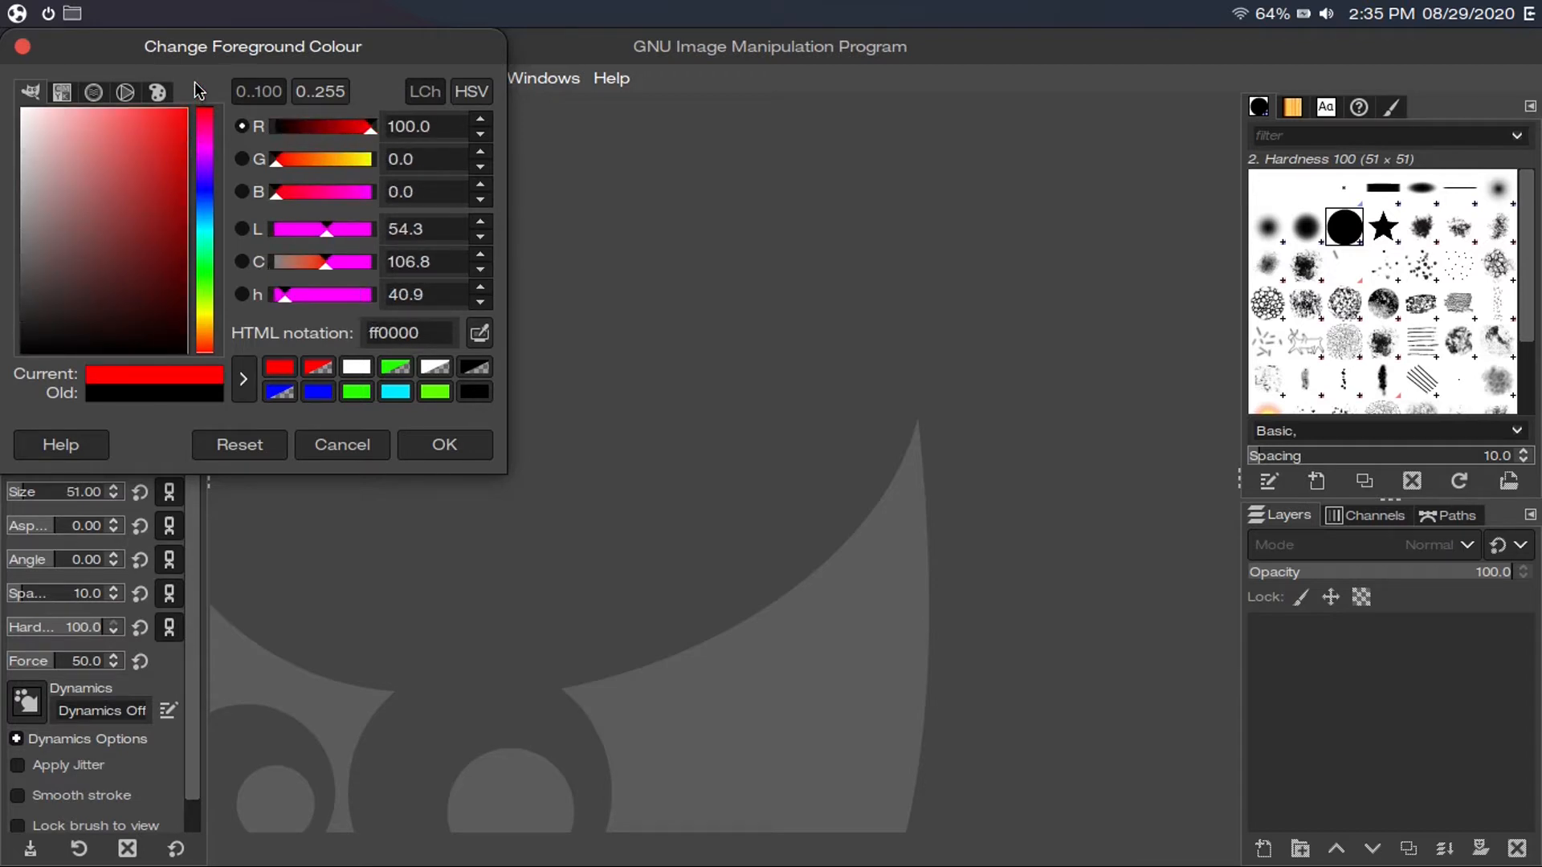
drag(207, 352, 238, 392)
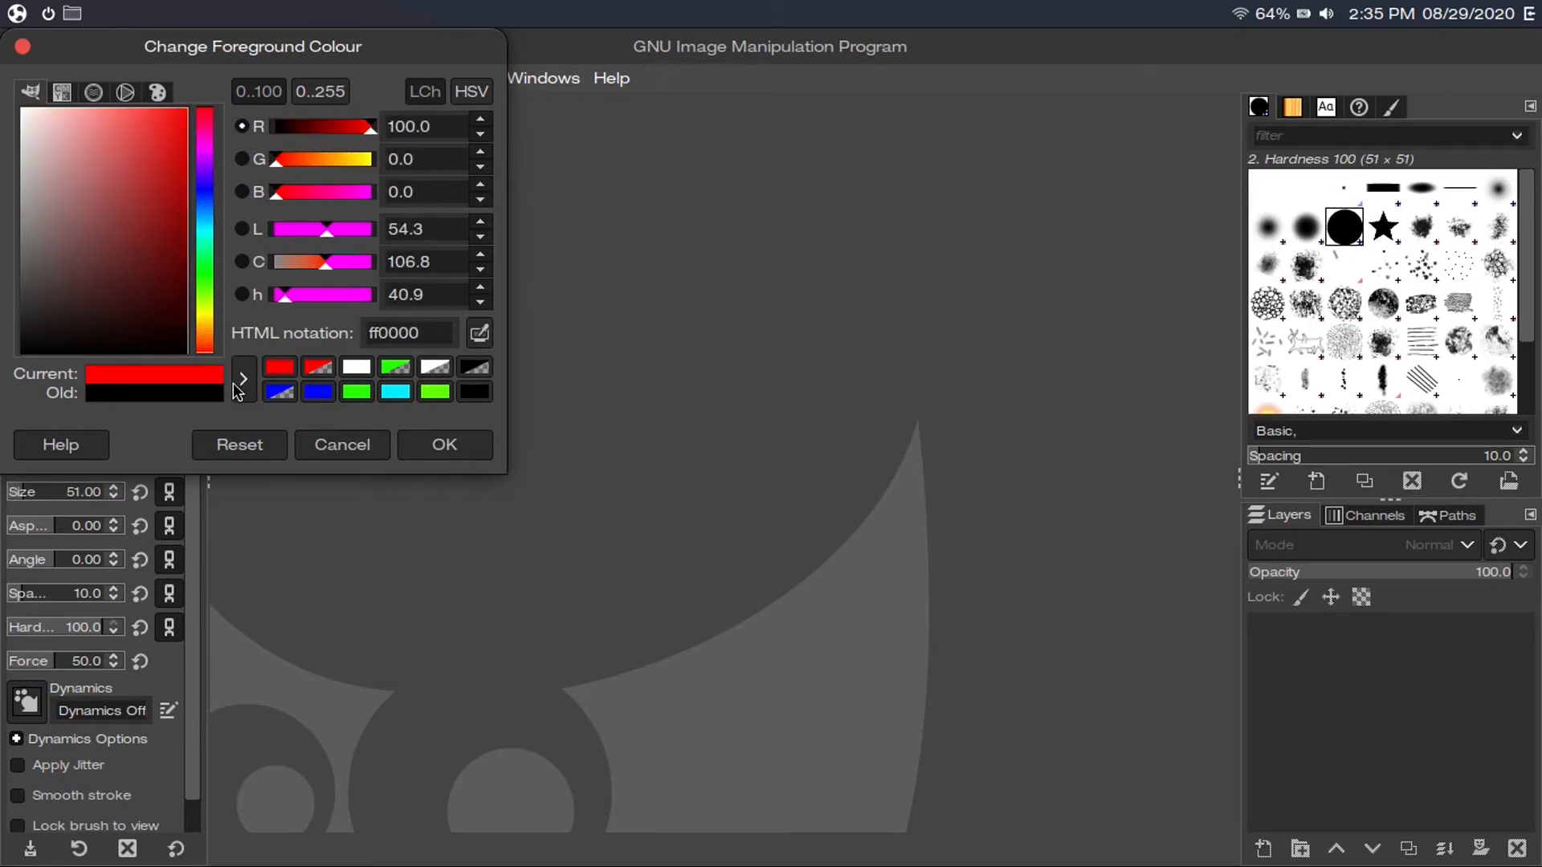
click(442, 447)
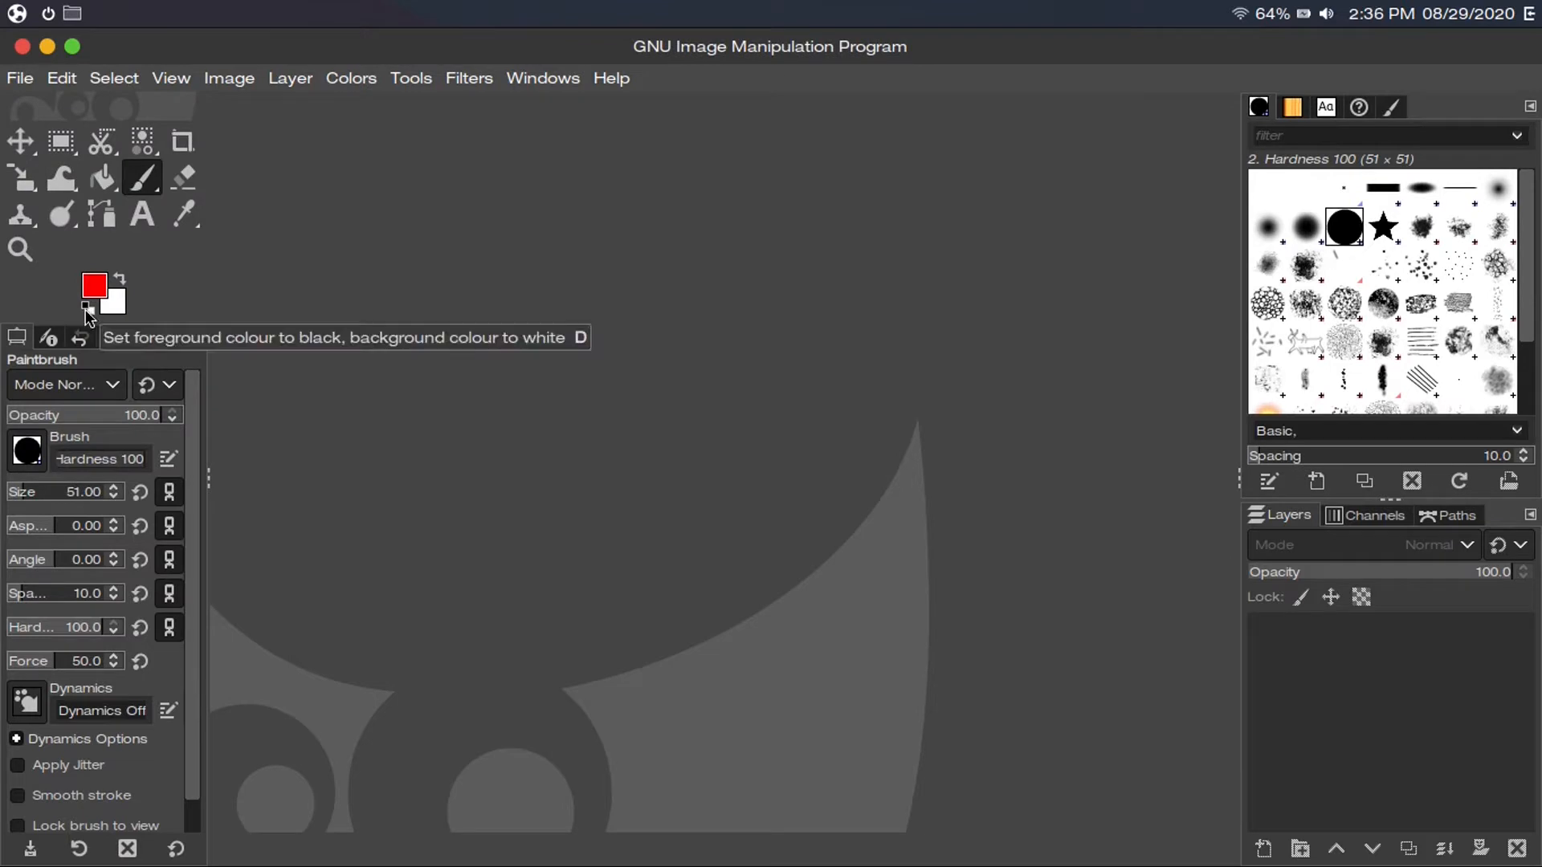
click(87, 308)
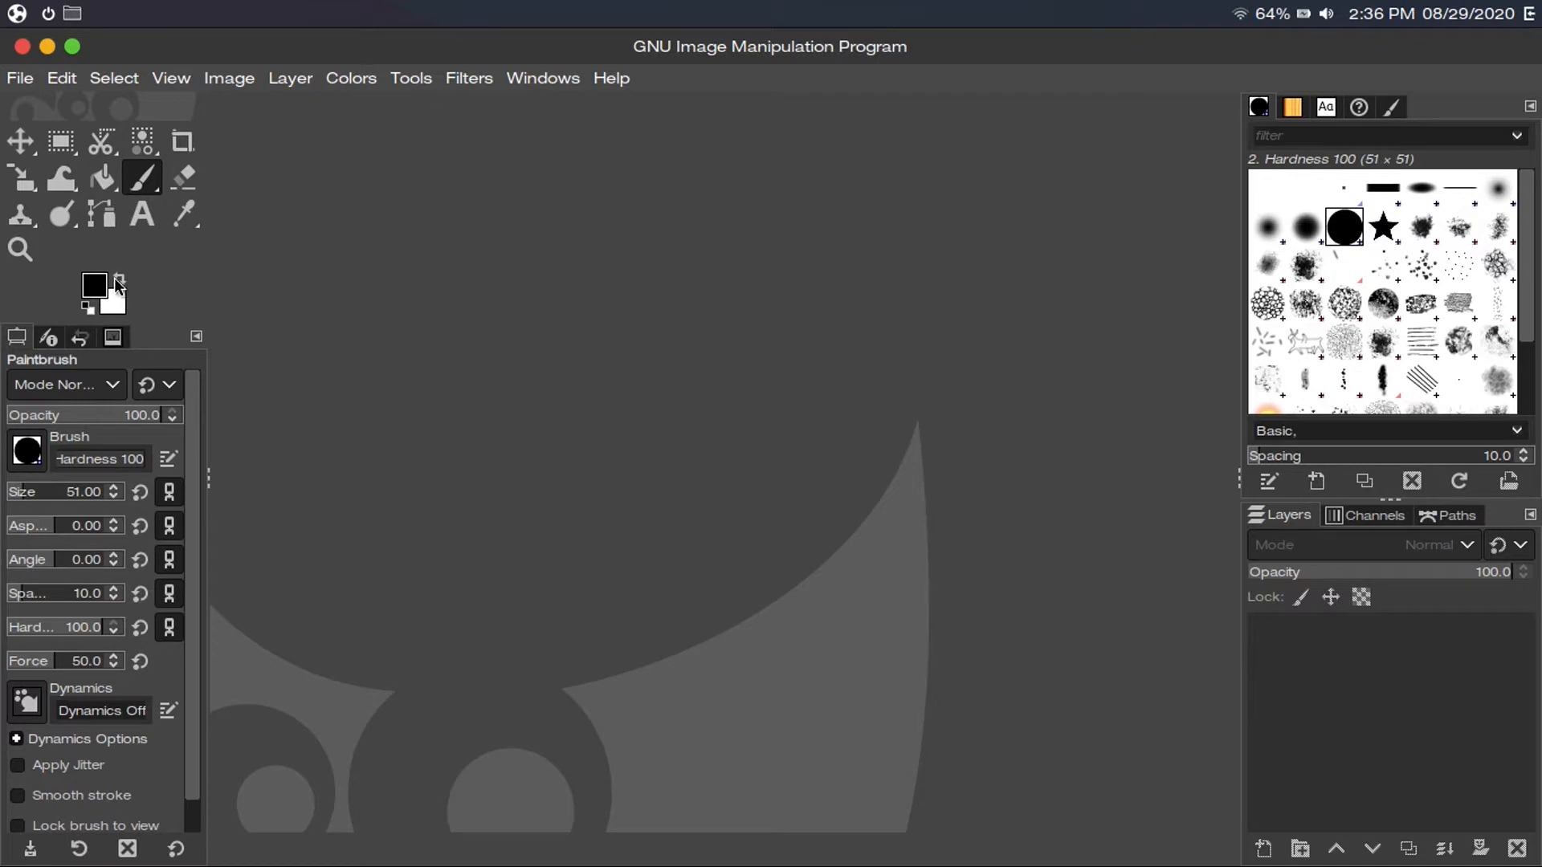
key(x)
key(x)
key(x)
key(x)
Hide the toolbox and all docks, then glance through the File menu without choosing anything
click(542, 81)
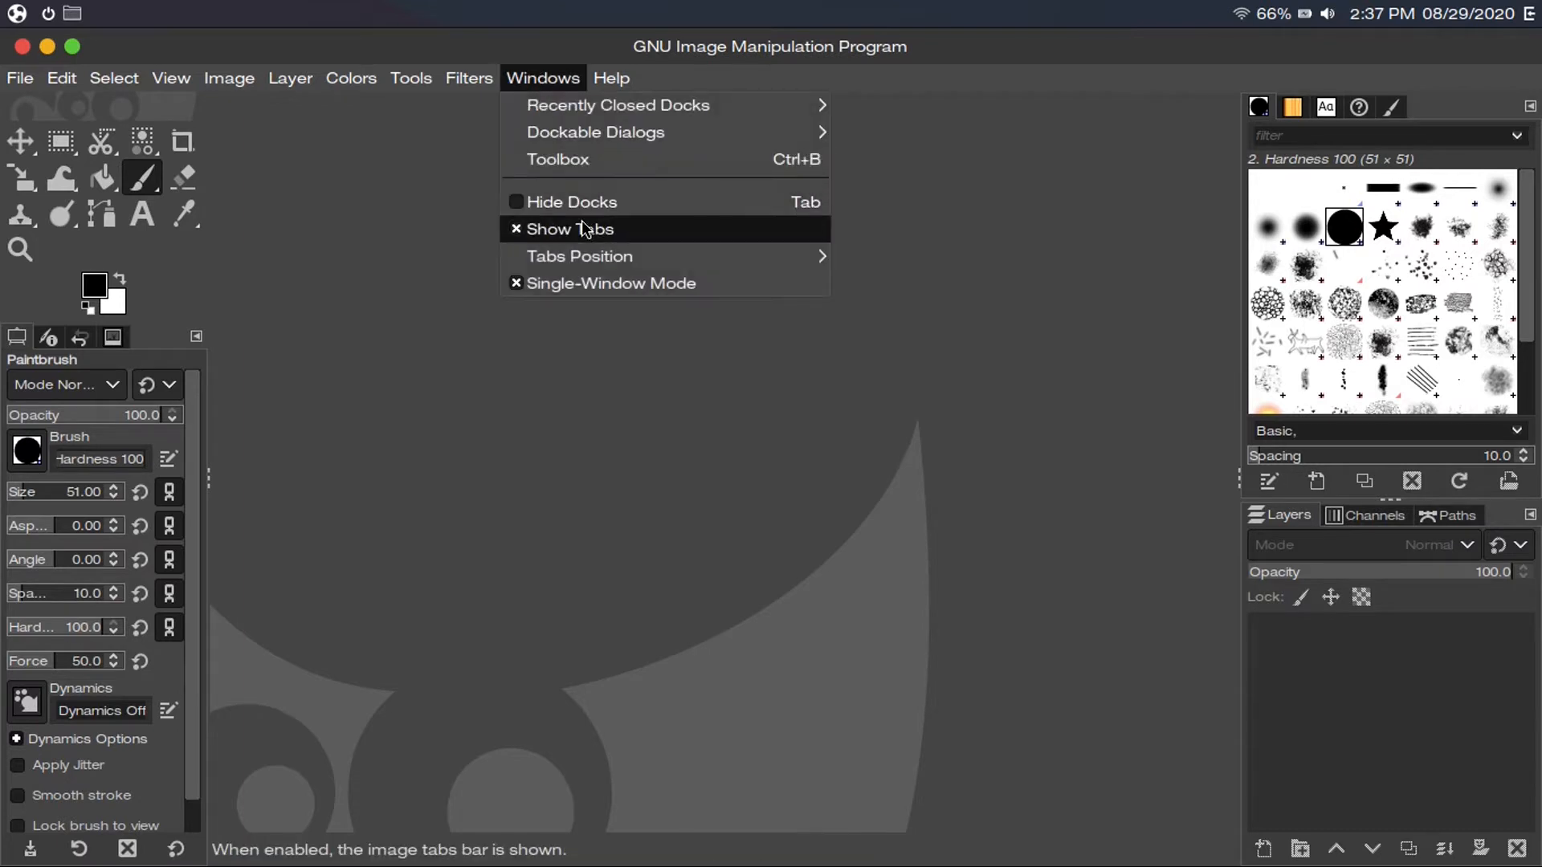
click(582, 211)
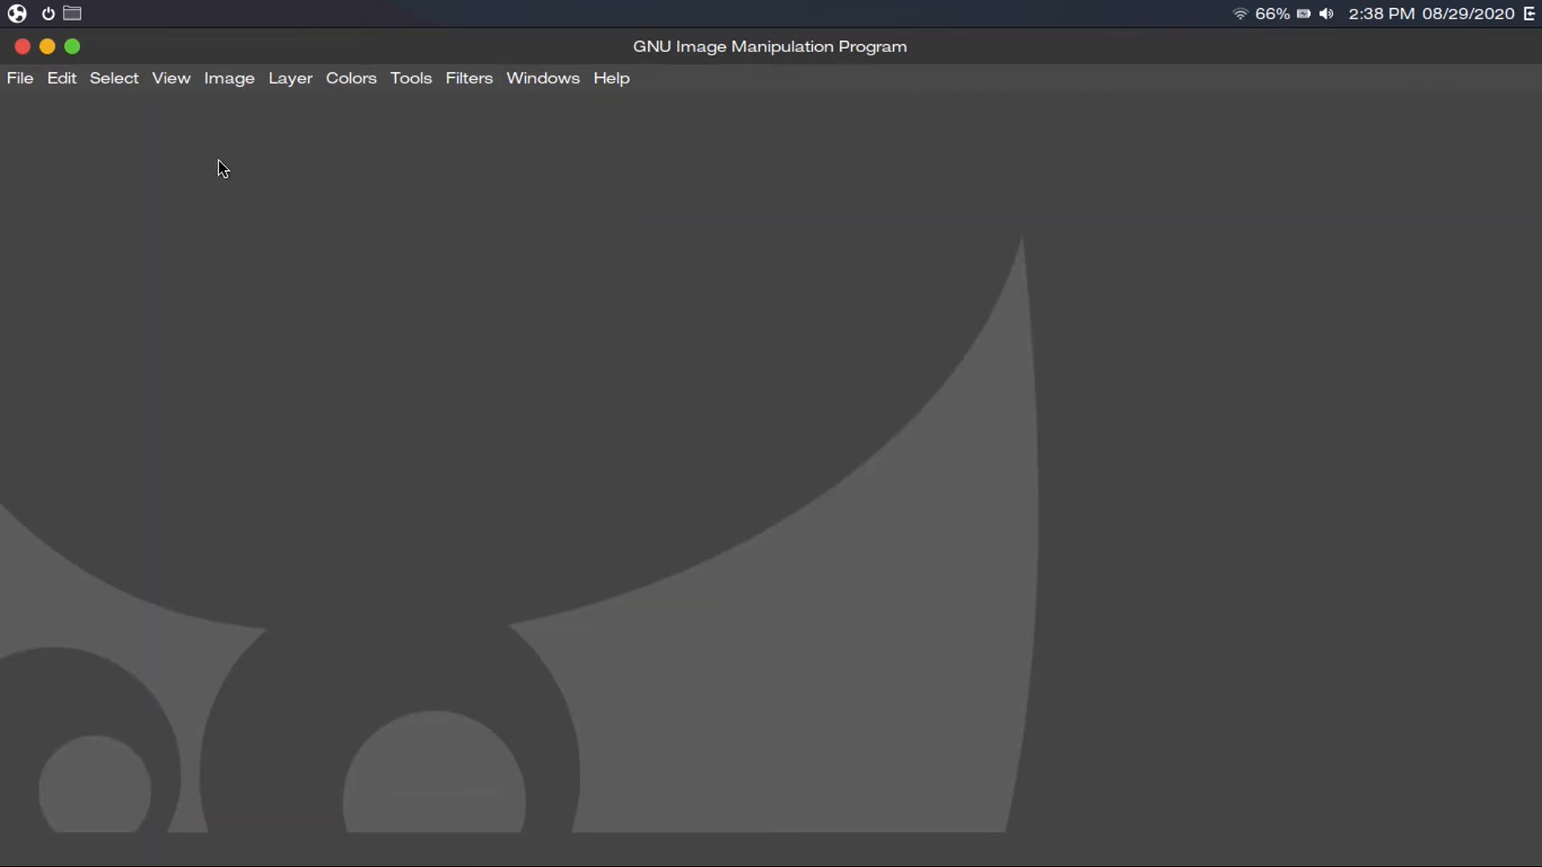
click(24, 82)
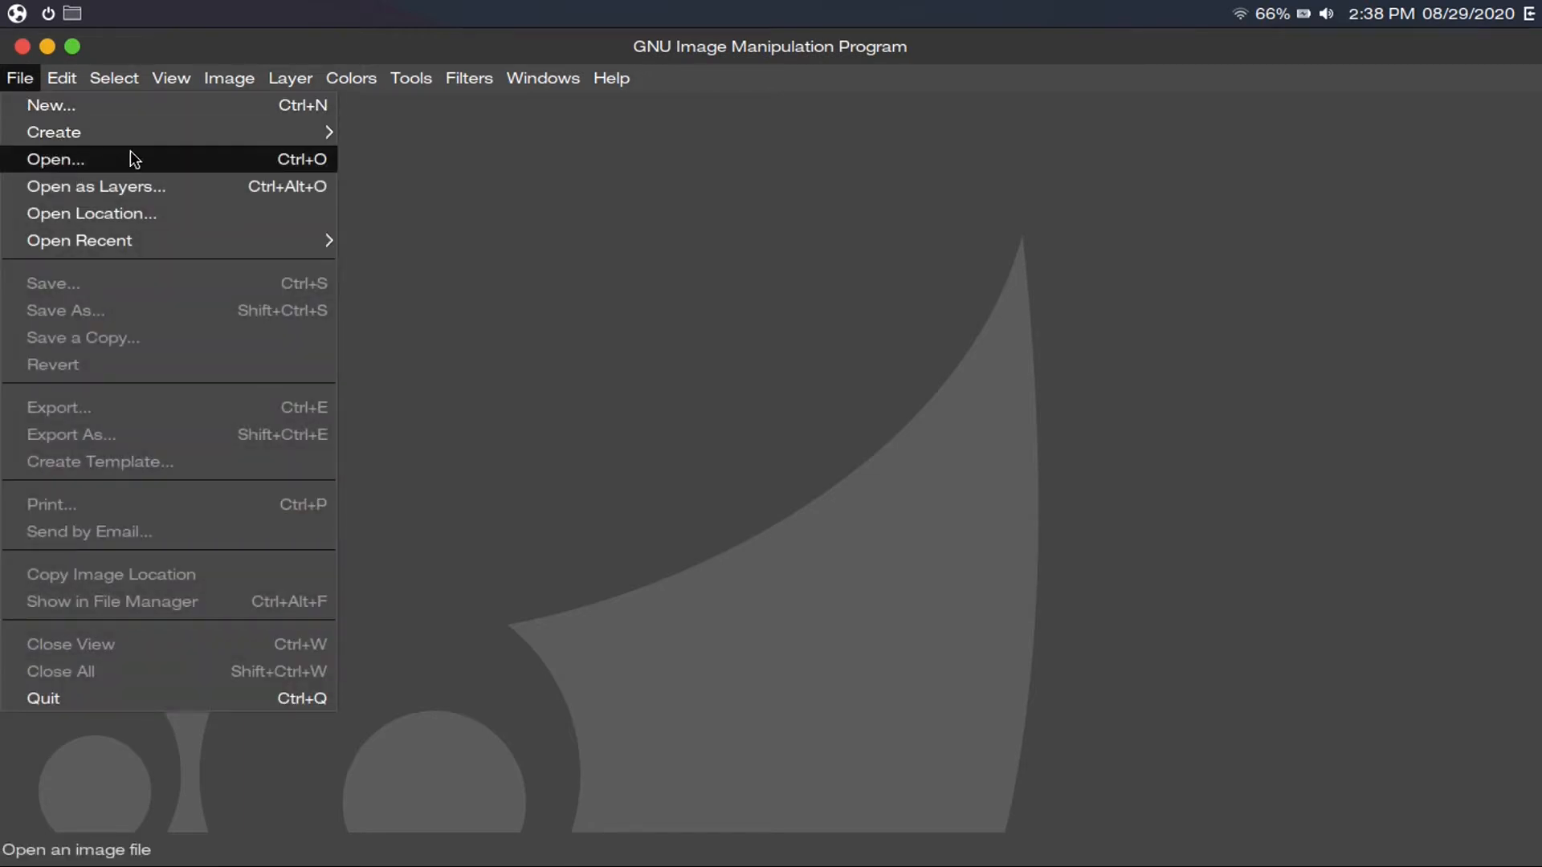
click(448, 235)
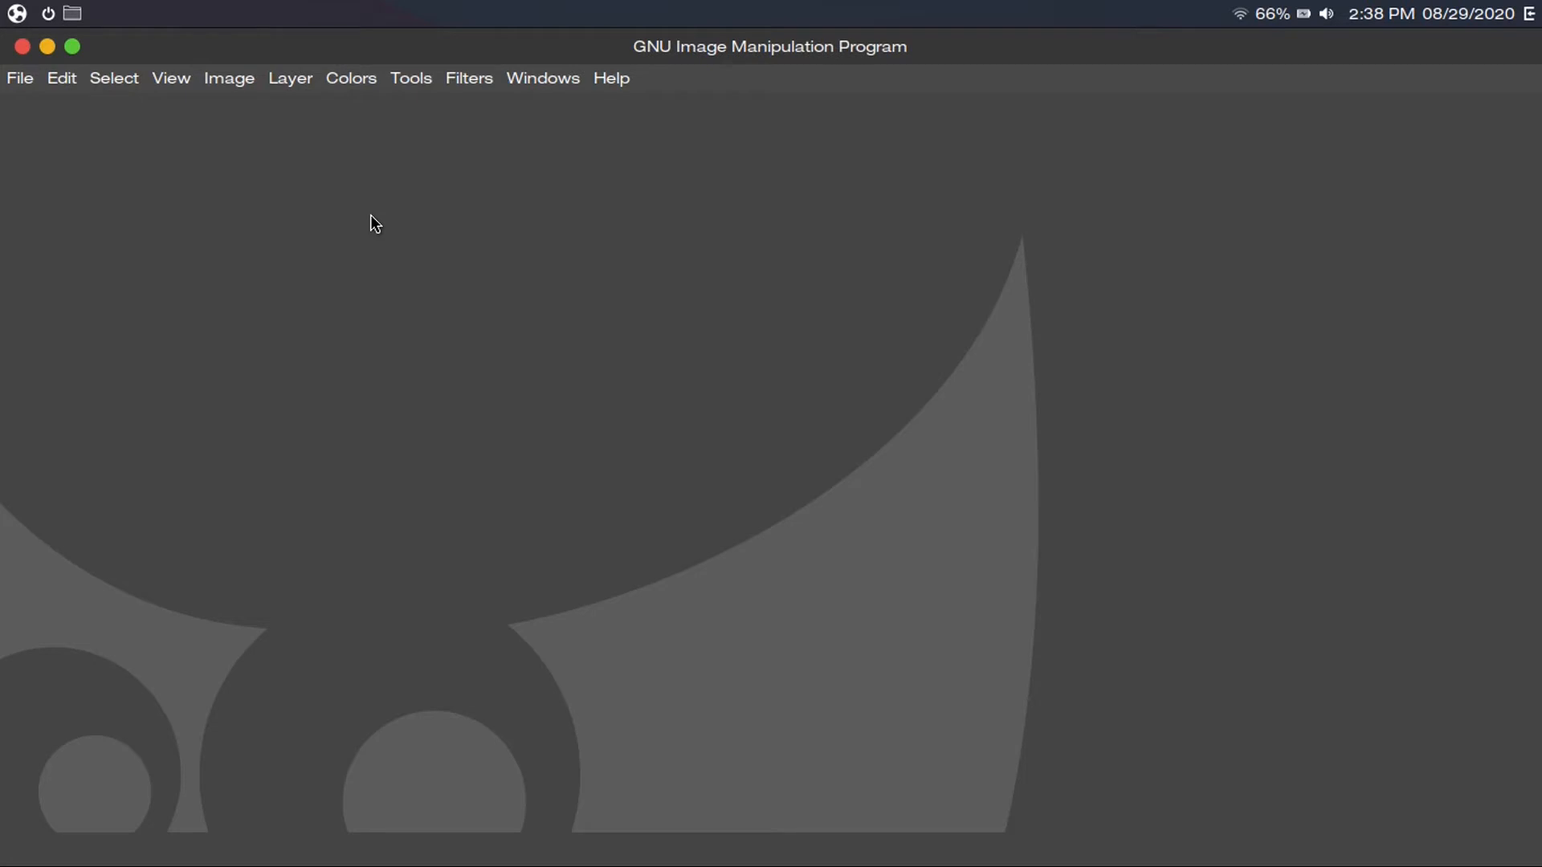
click(24, 82)
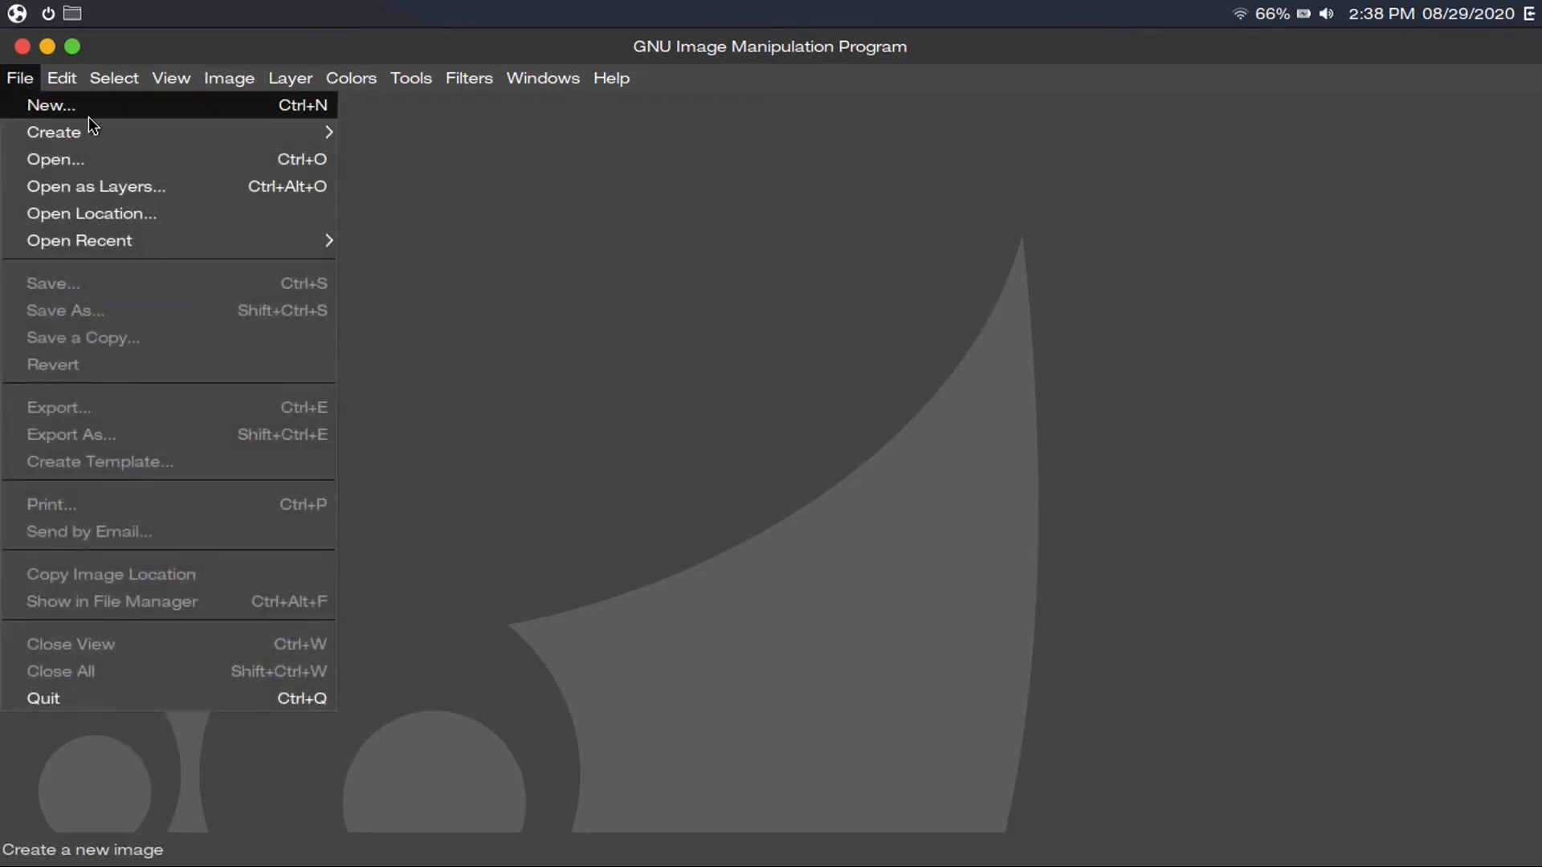
click(446, 231)
Create a new image from the 1920x1080 (Full HD 1080p) template, filled with the foreground colour
key(ctrl+n)
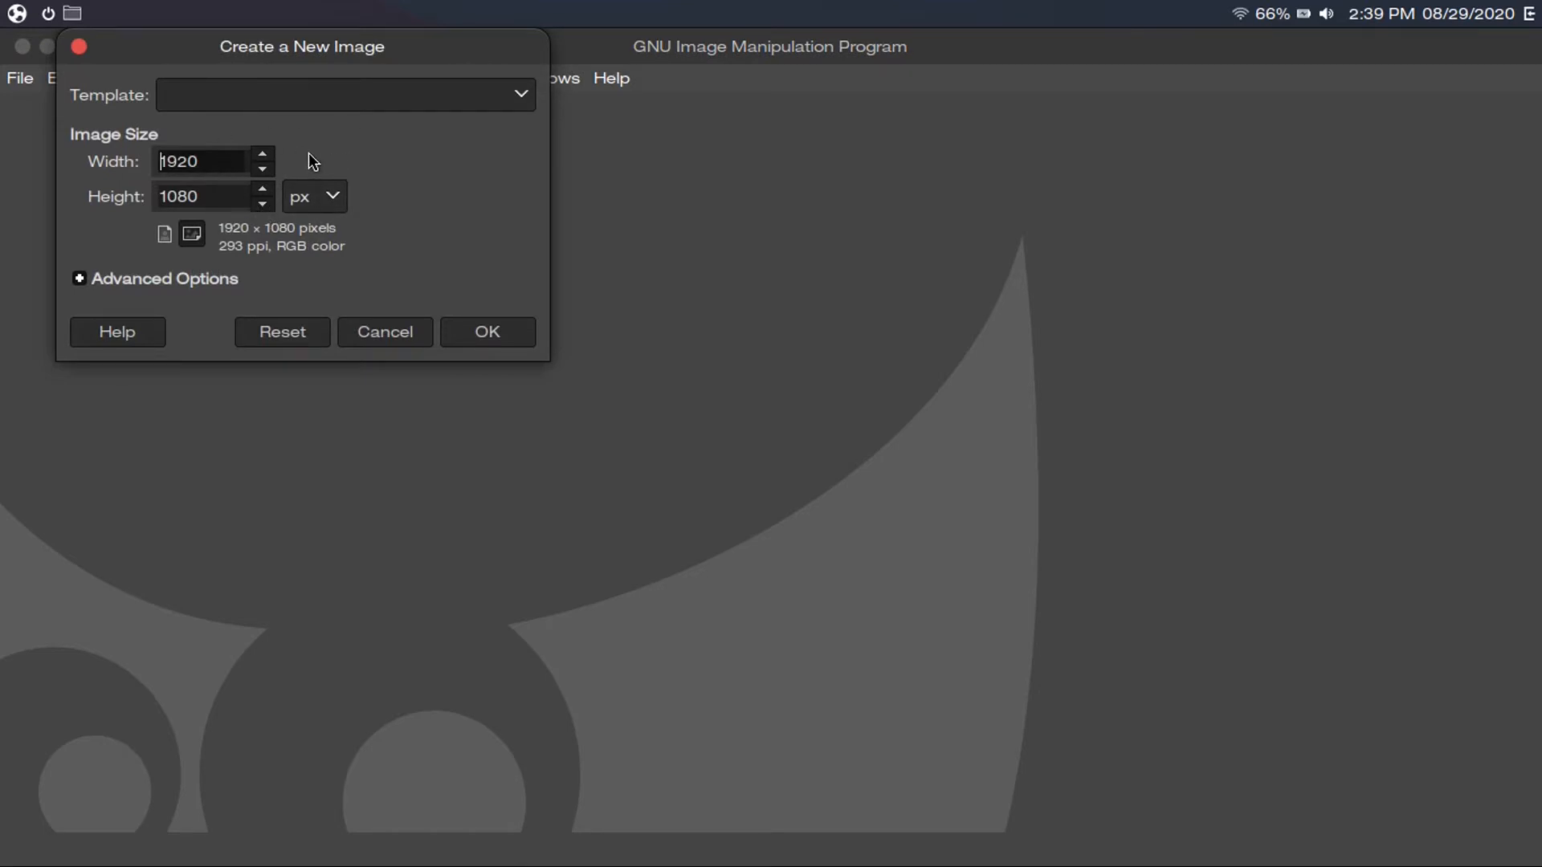
click(303, 96)
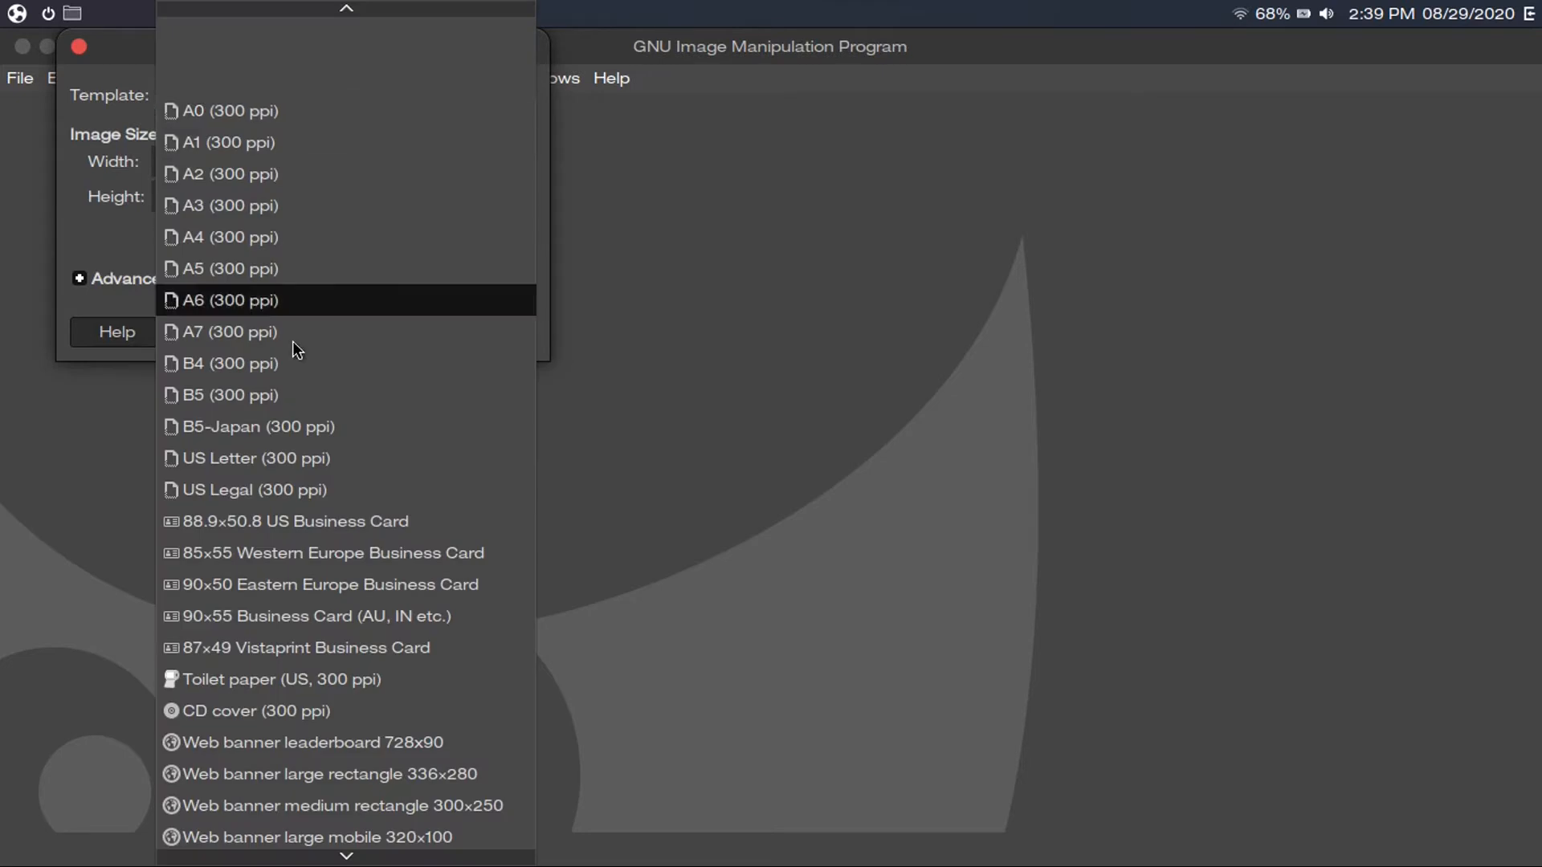
mouse_move(304, 865)
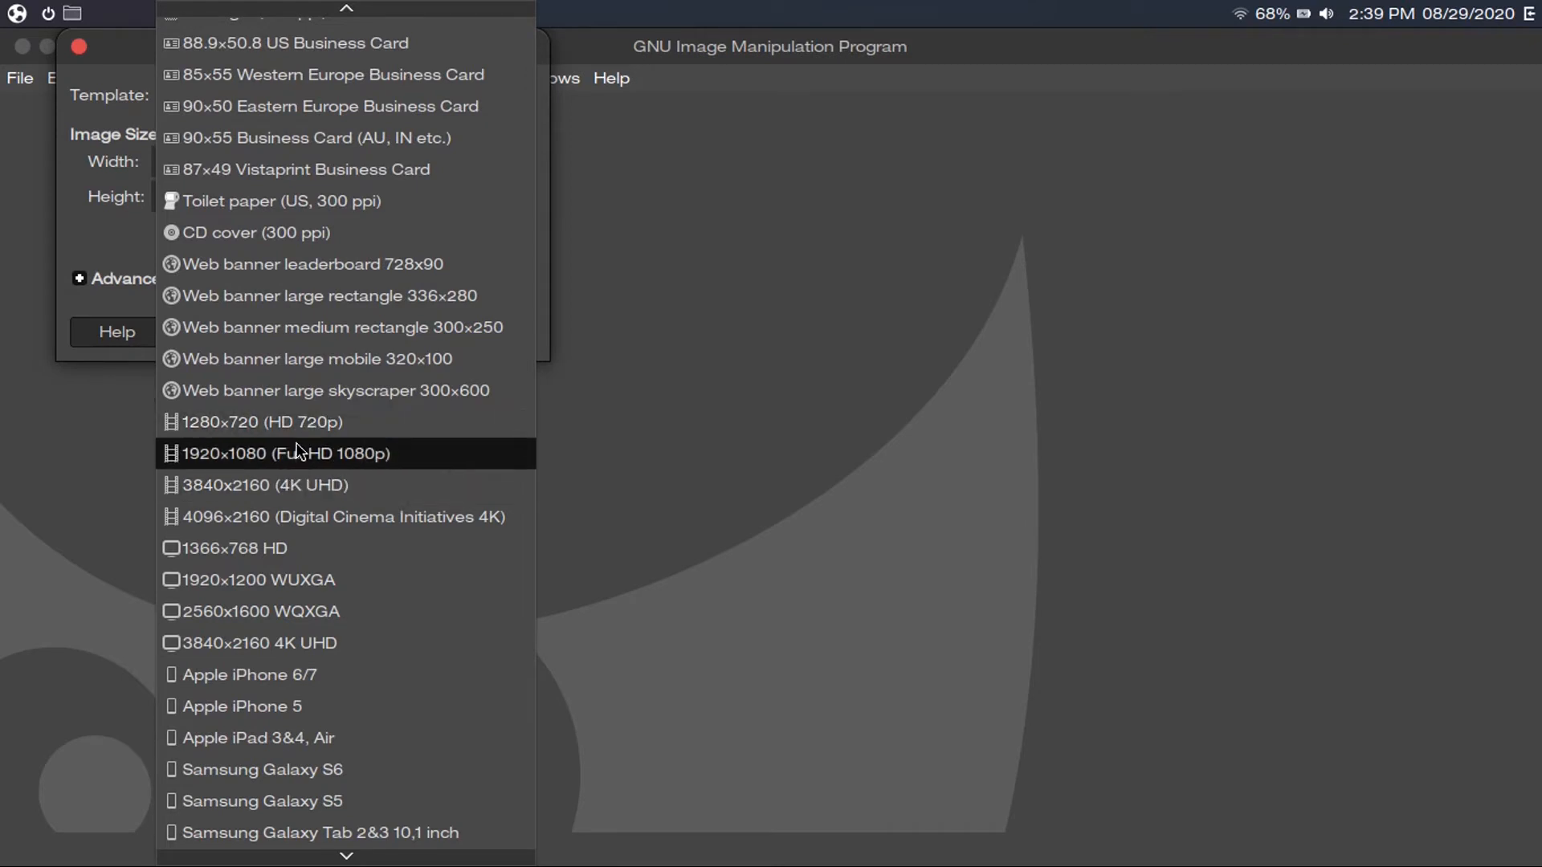
click(344, 459)
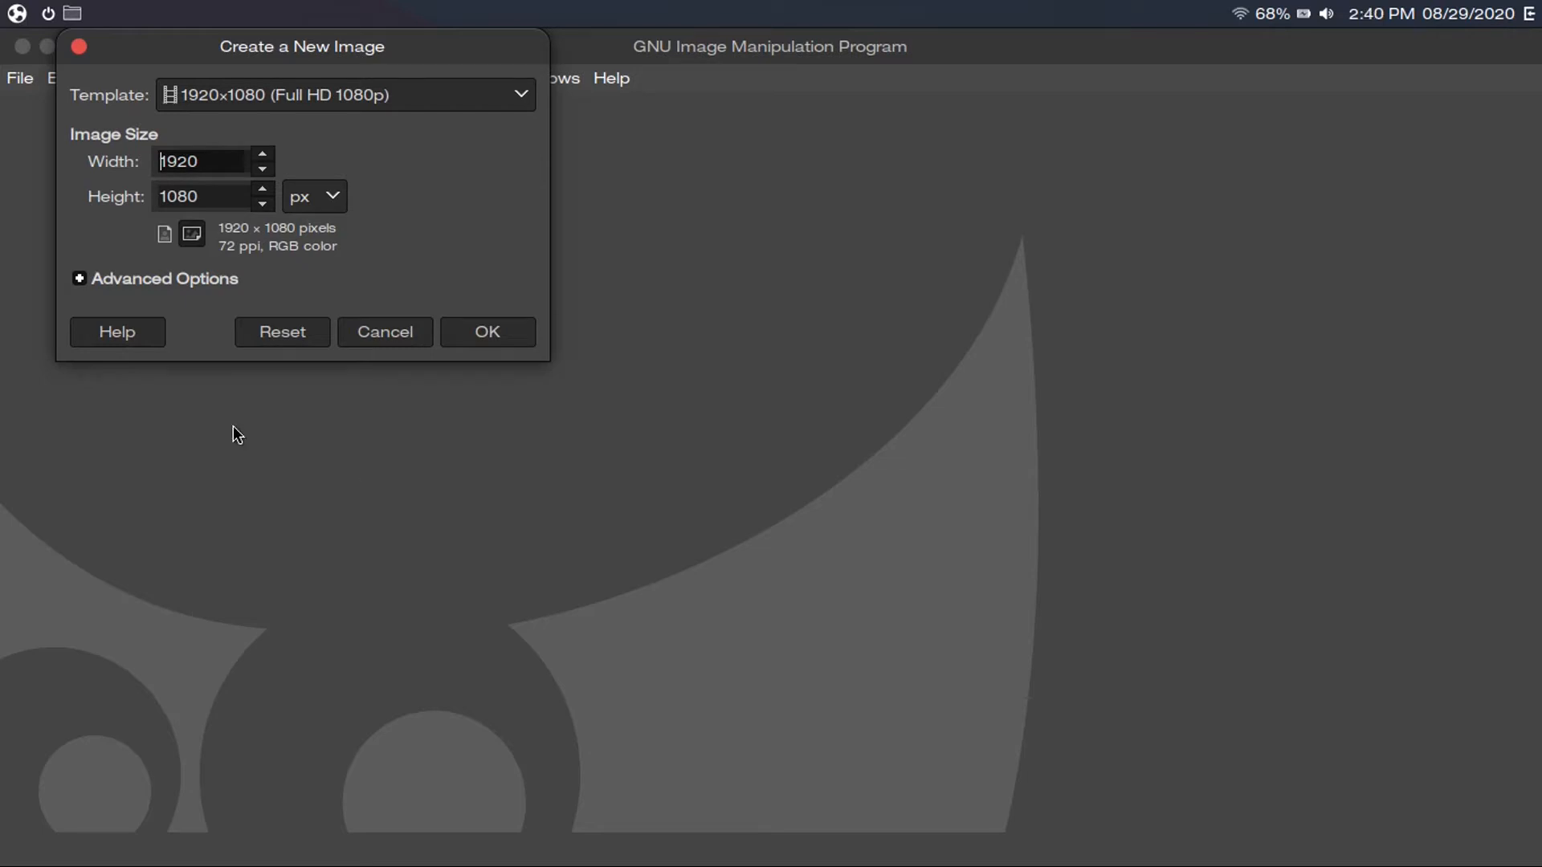
click(195, 278)
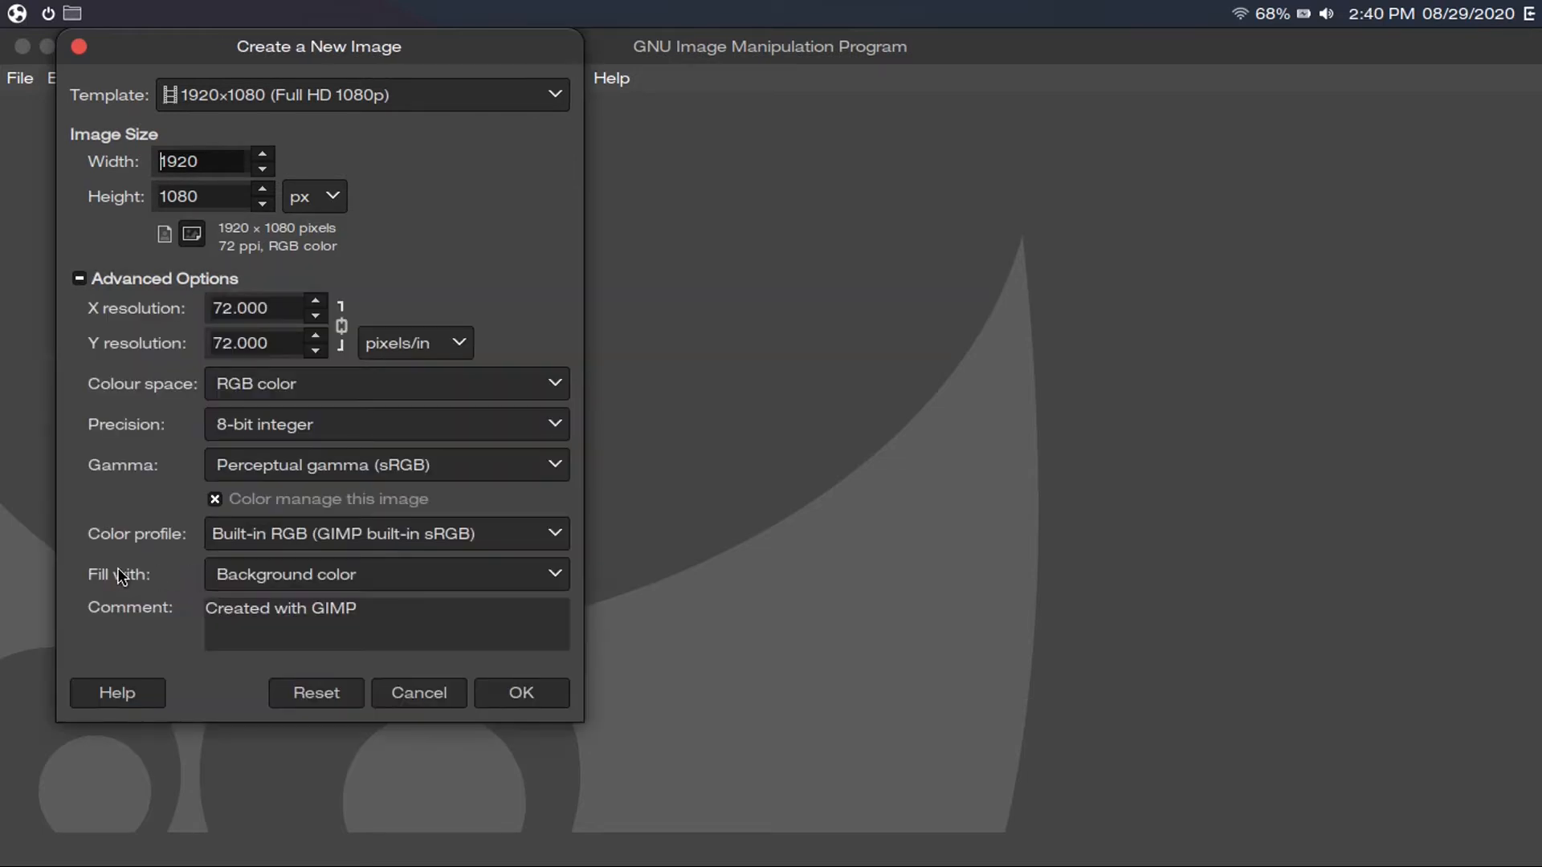
click(242, 568)
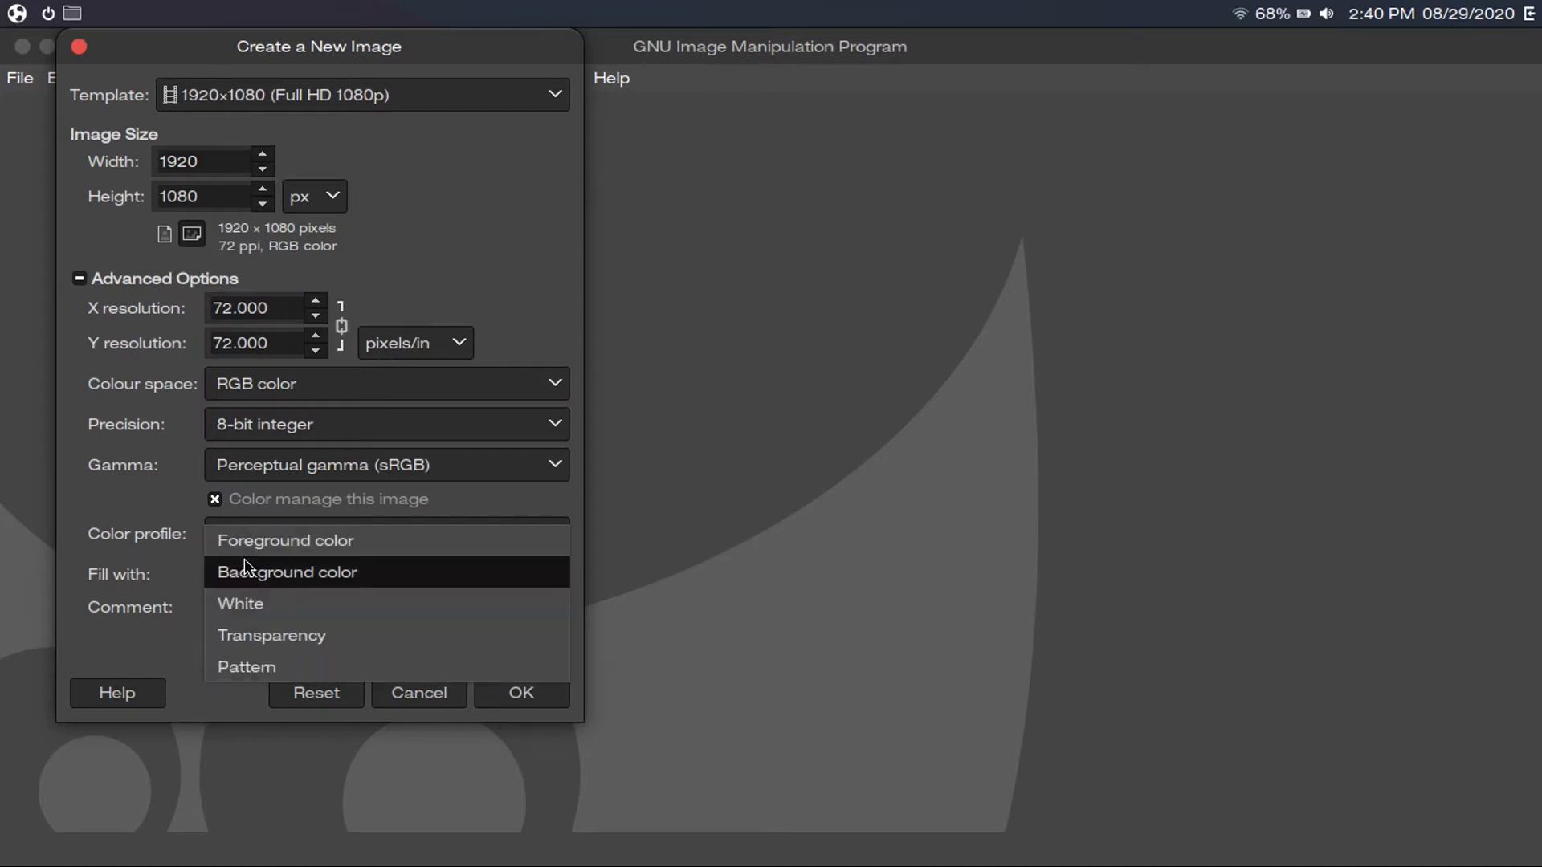
click(256, 540)
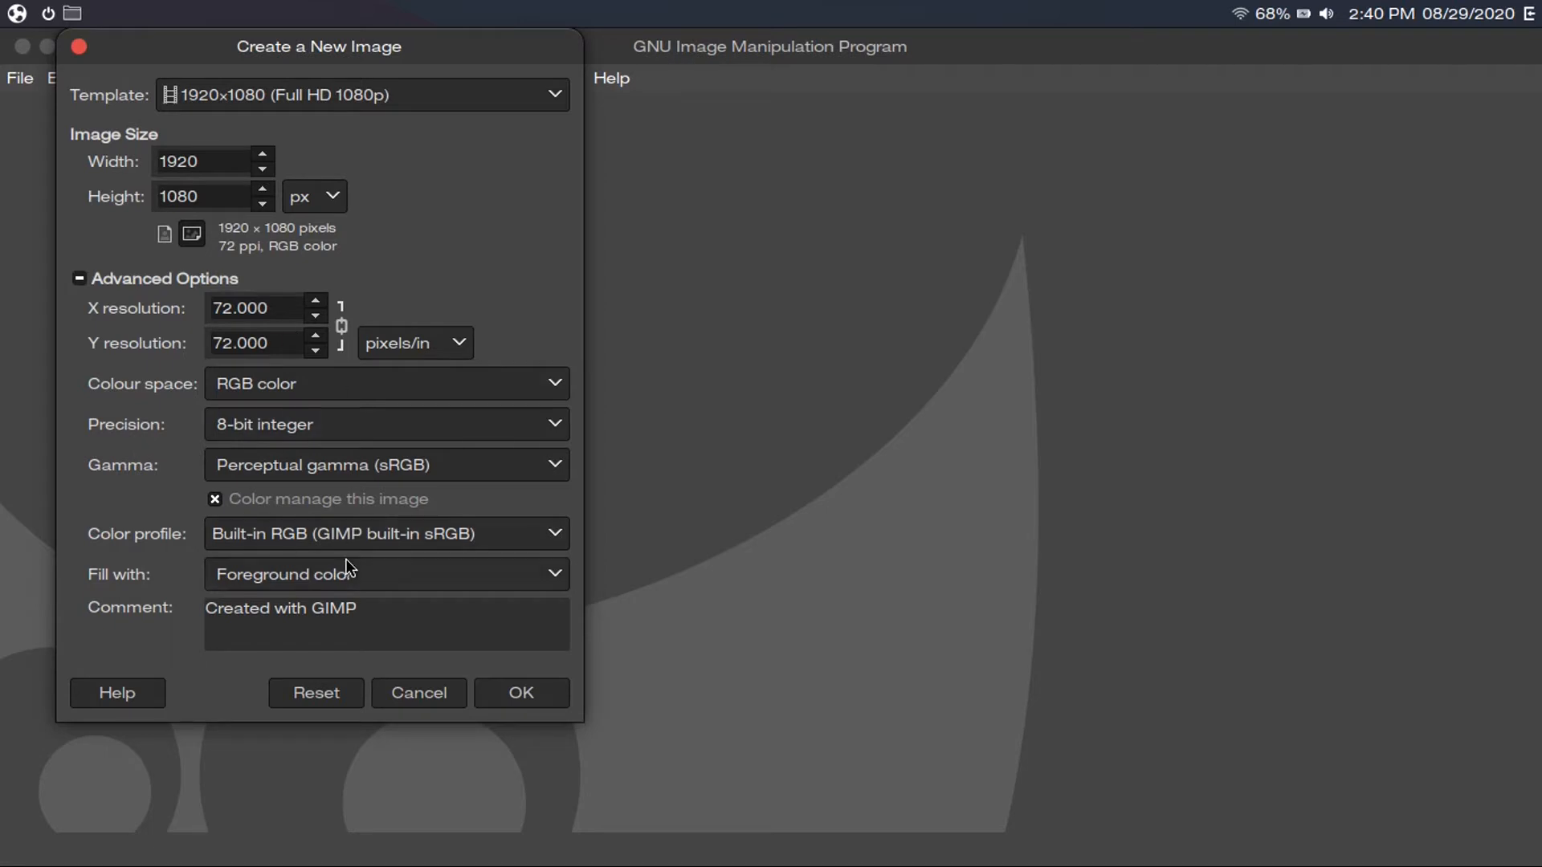
click(504, 689)
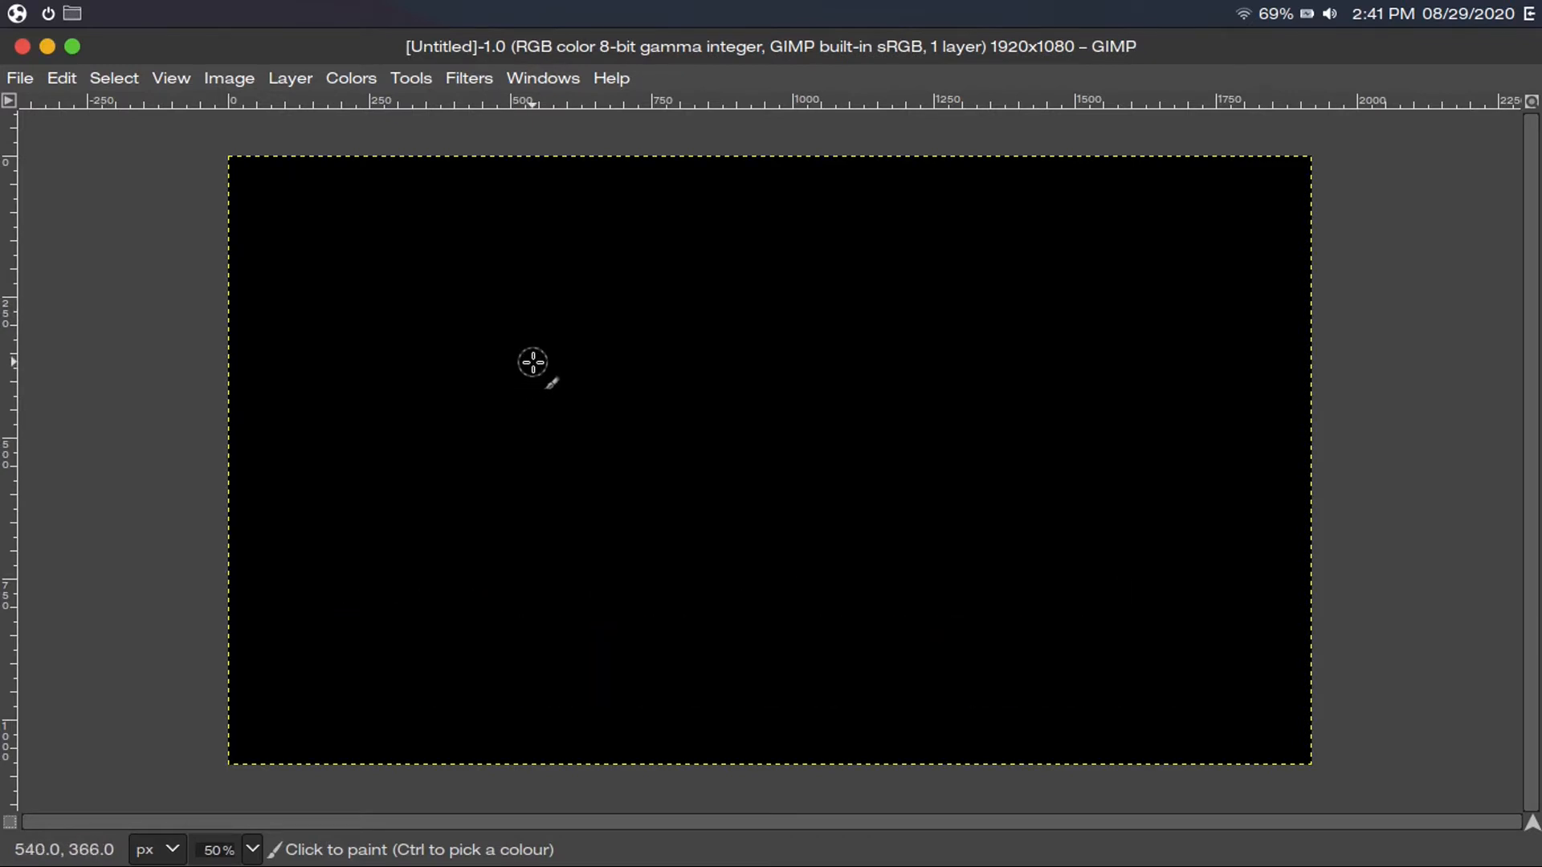
Bring the toolbox and docks back beside the black canvas
click(413, 80)
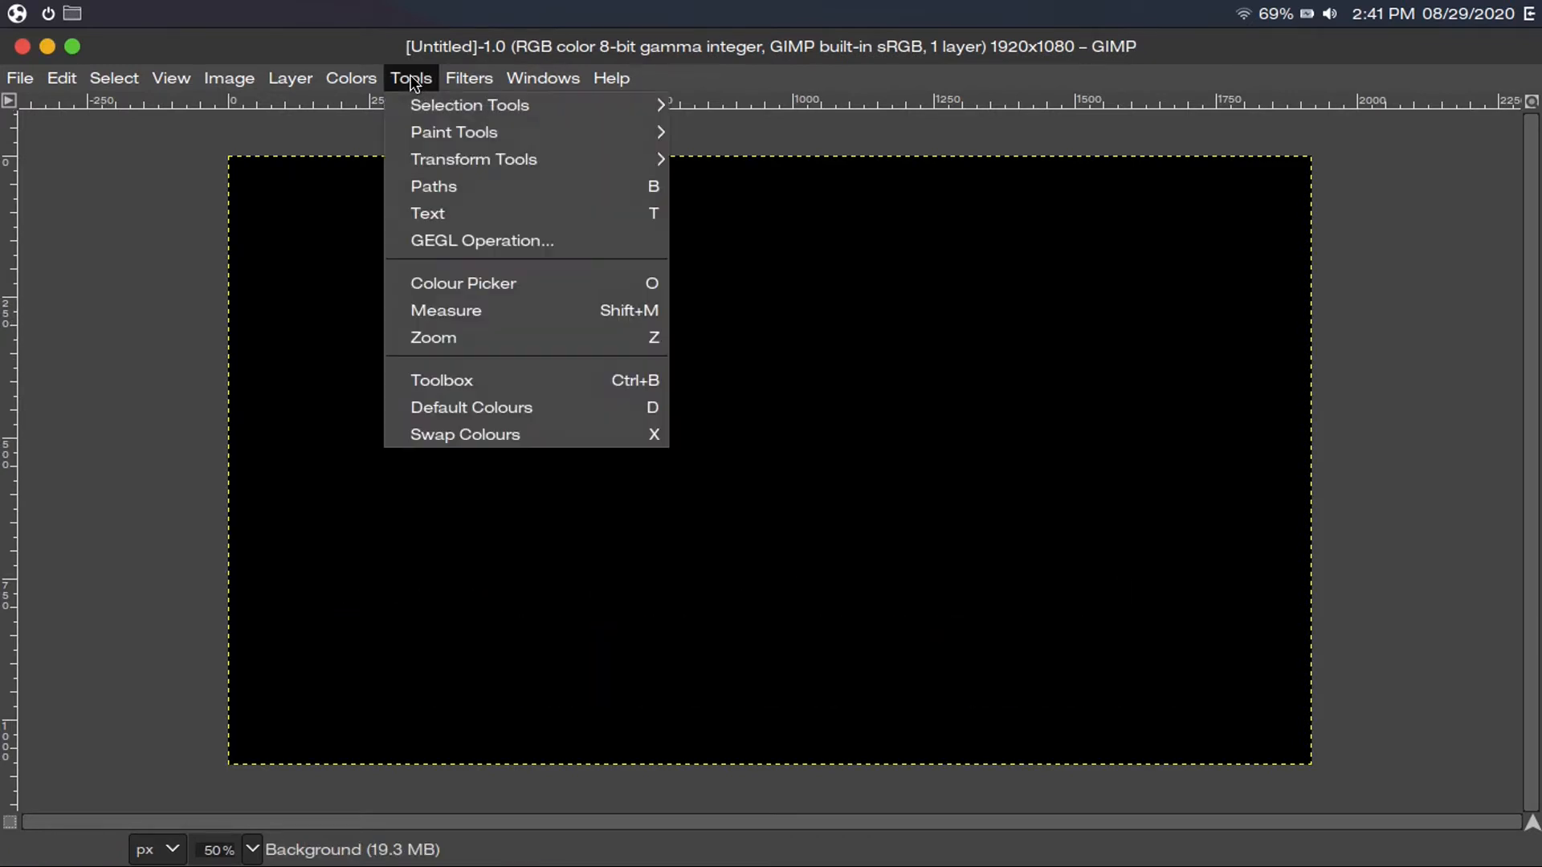
mouse_move(482, 133)
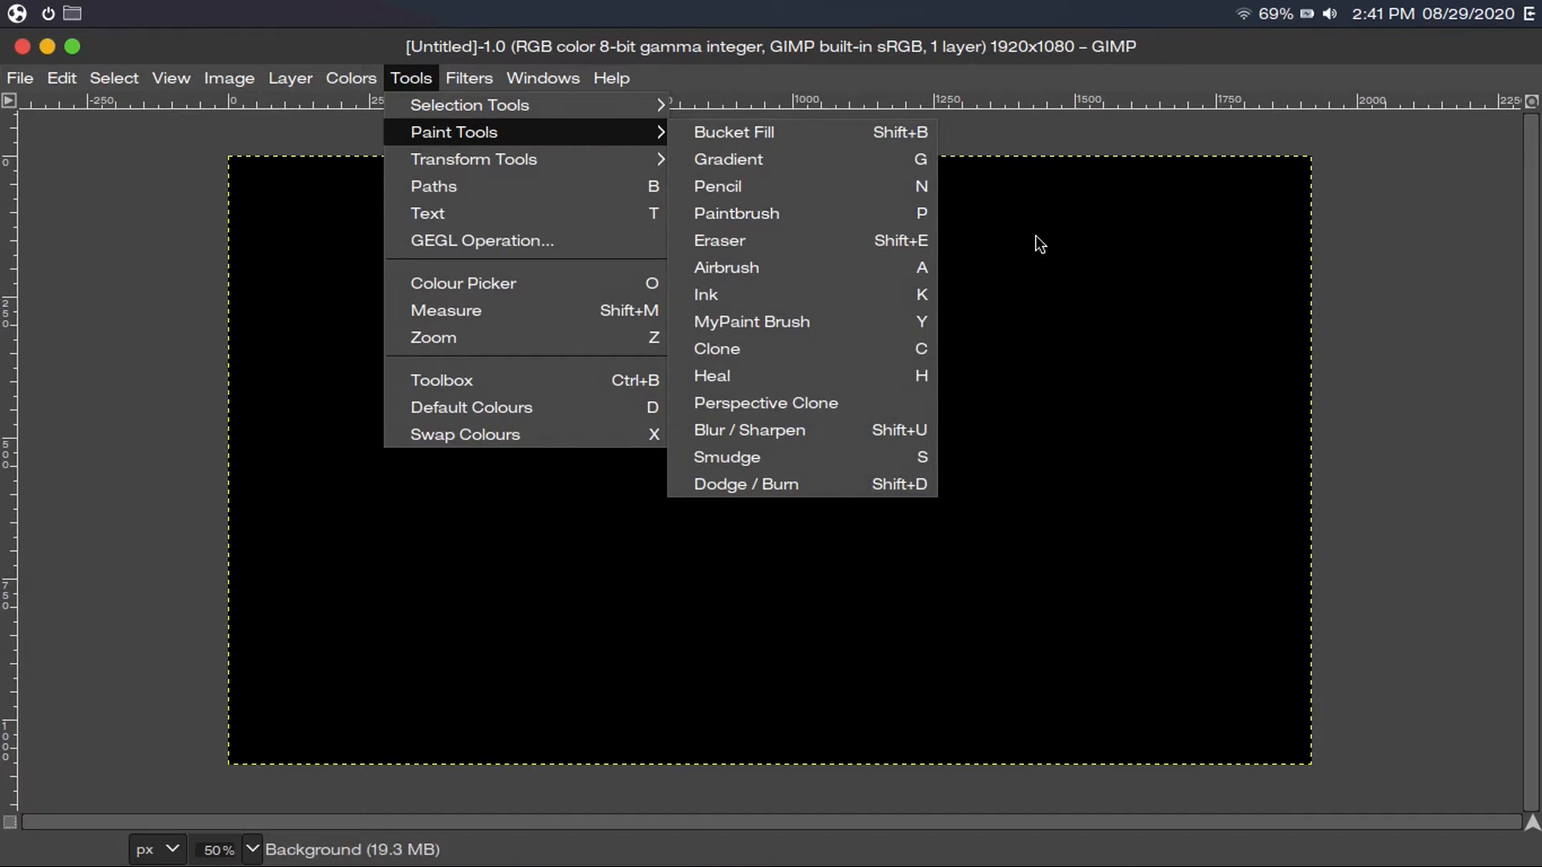
click(1040, 245)
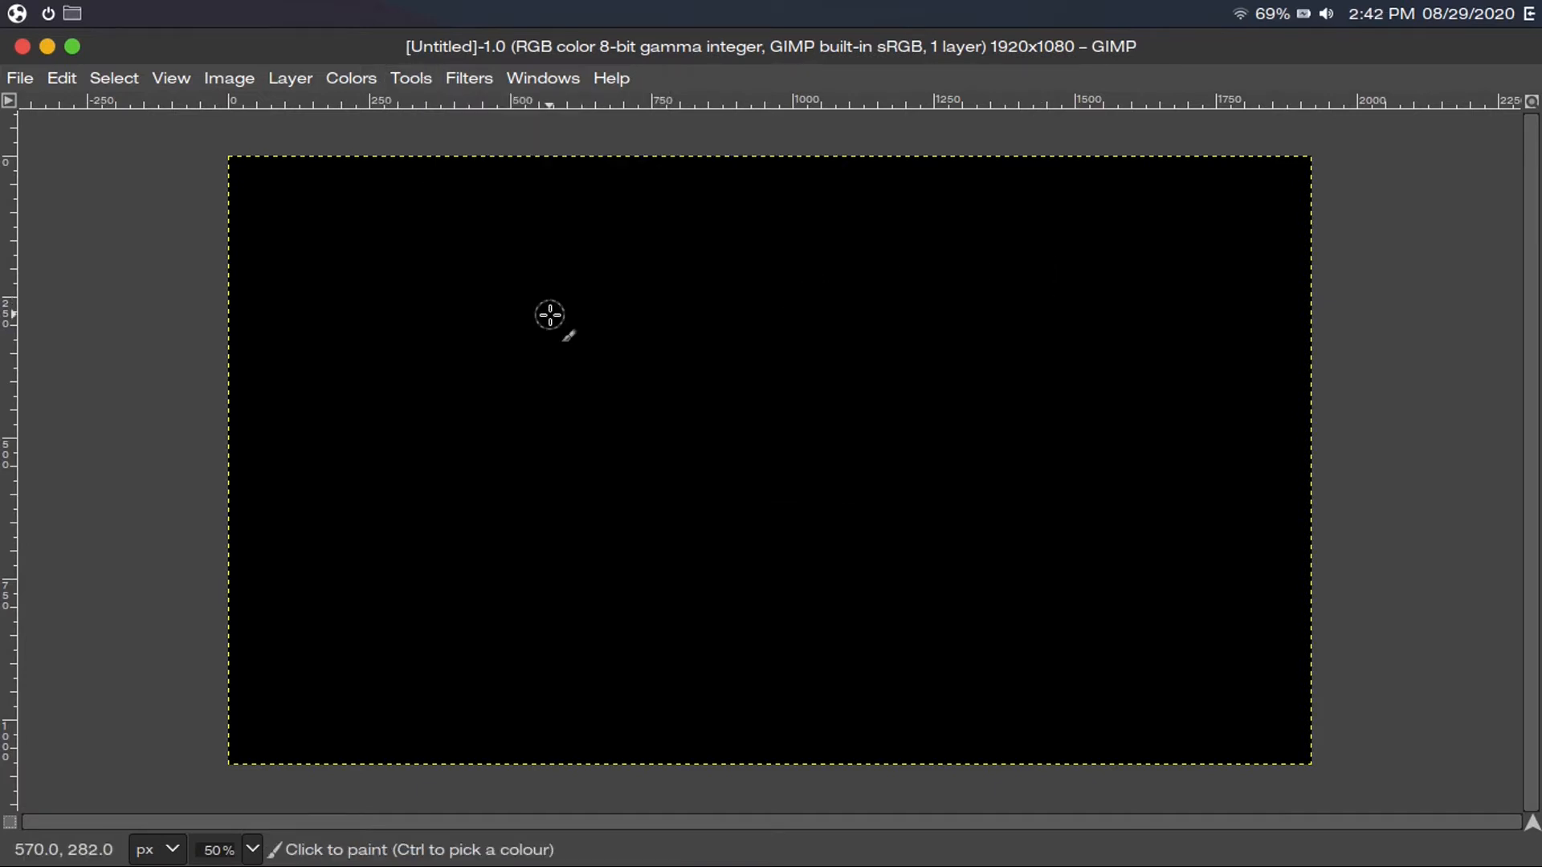
click(544, 78)
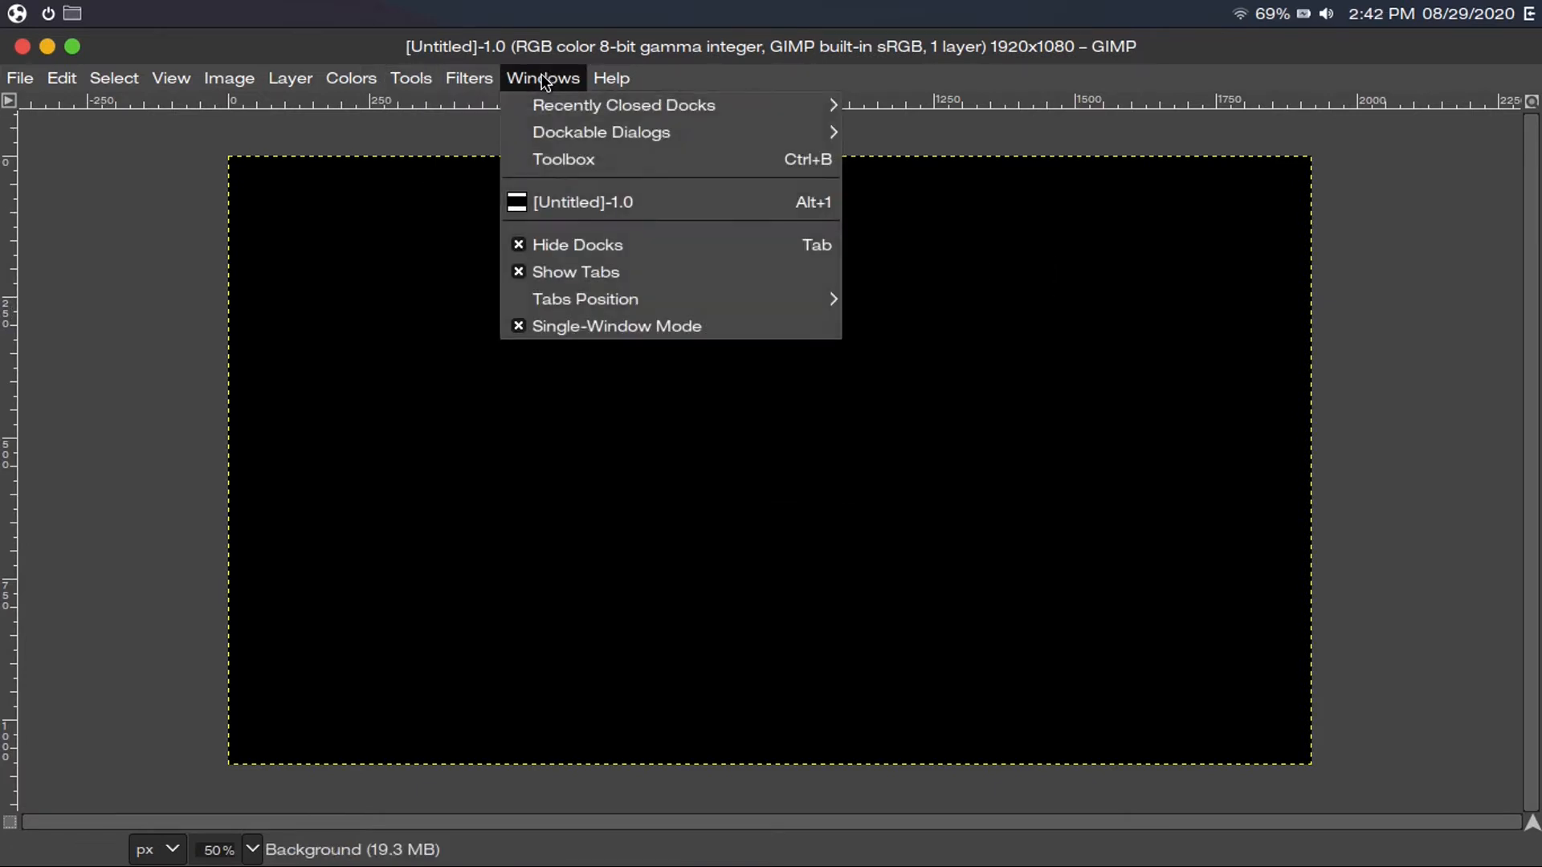
click(575, 242)
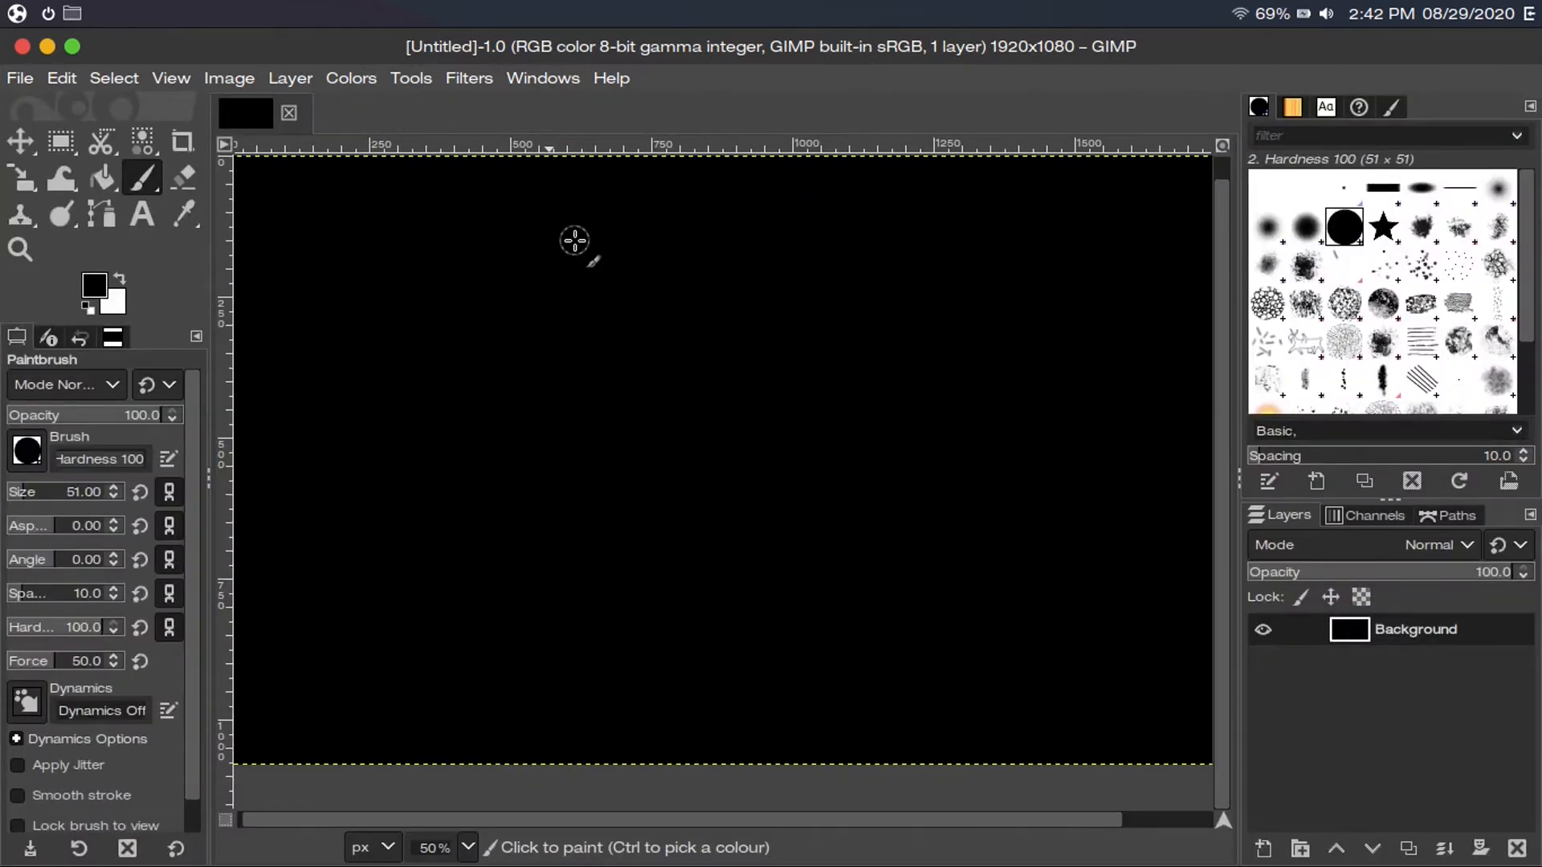
Set the foreground colour to red (ff0000)
click(94, 285)
click(335, 441)
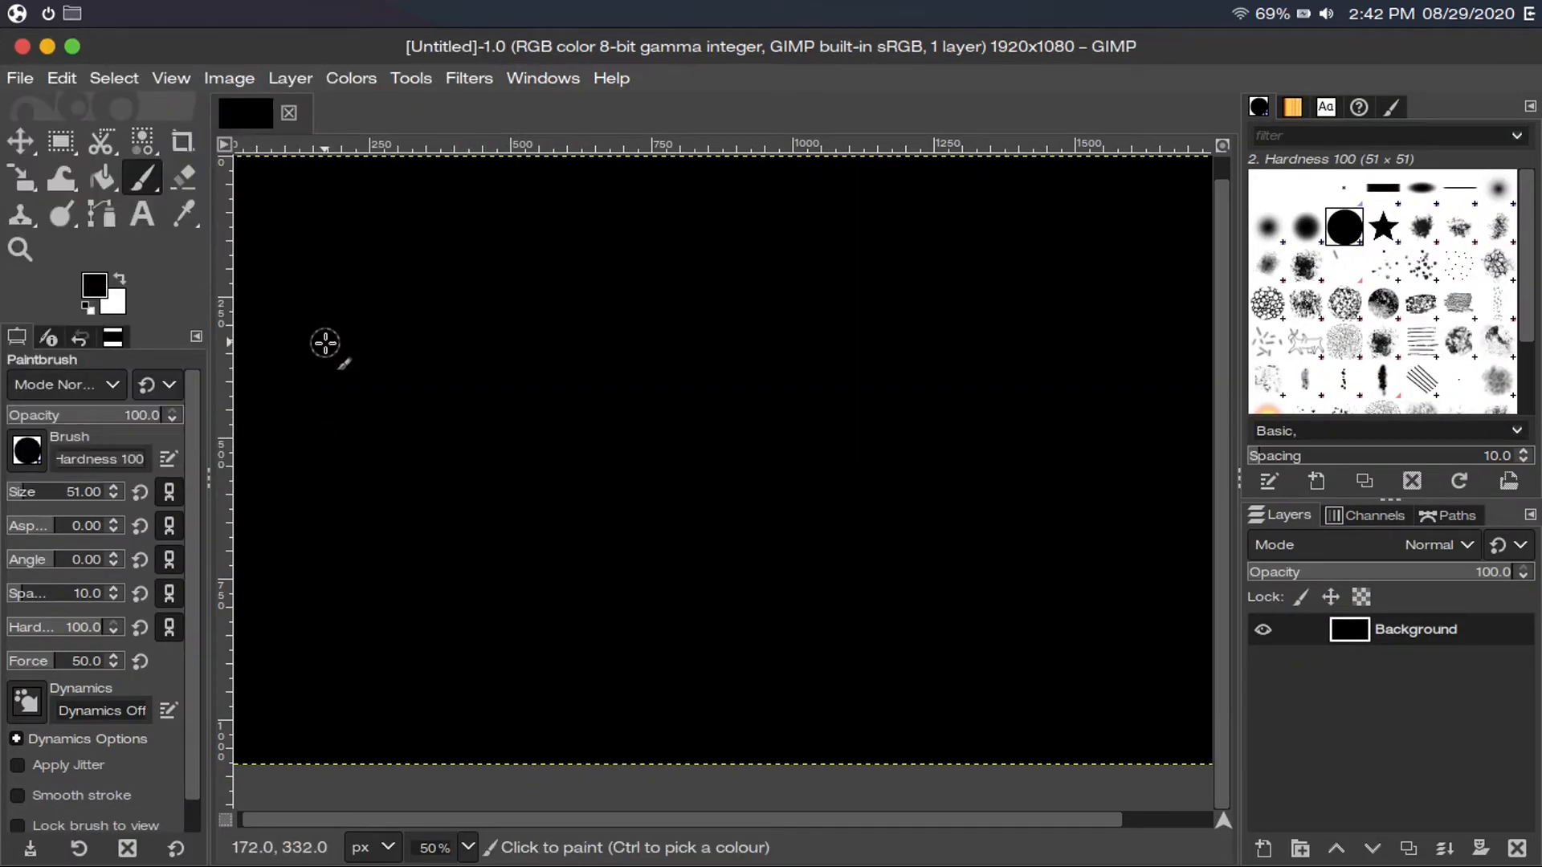
click(94, 284)
click(271, 359)
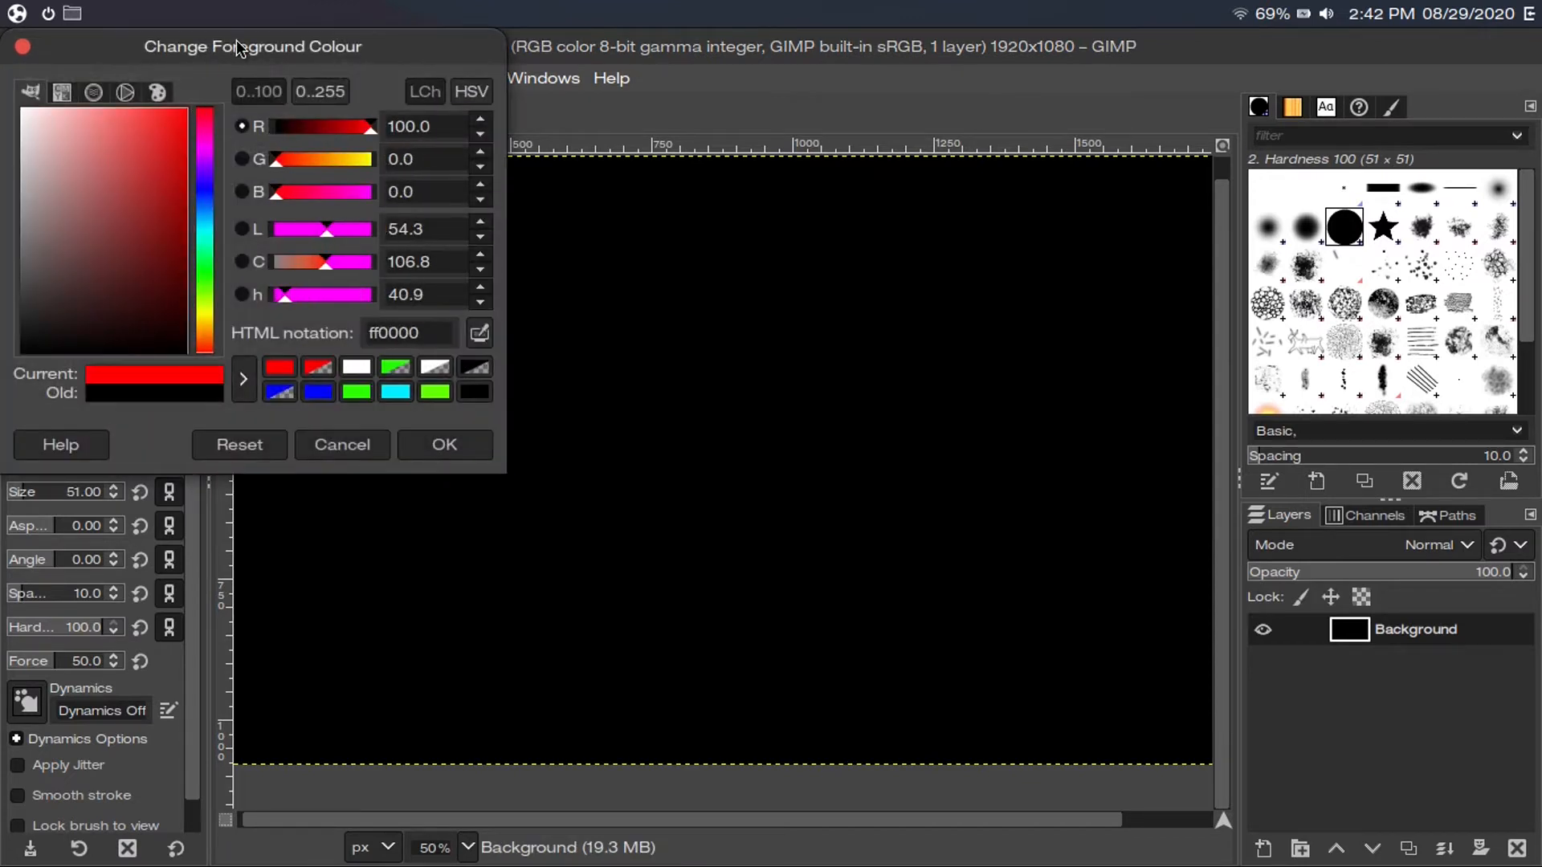
click(445, 441)
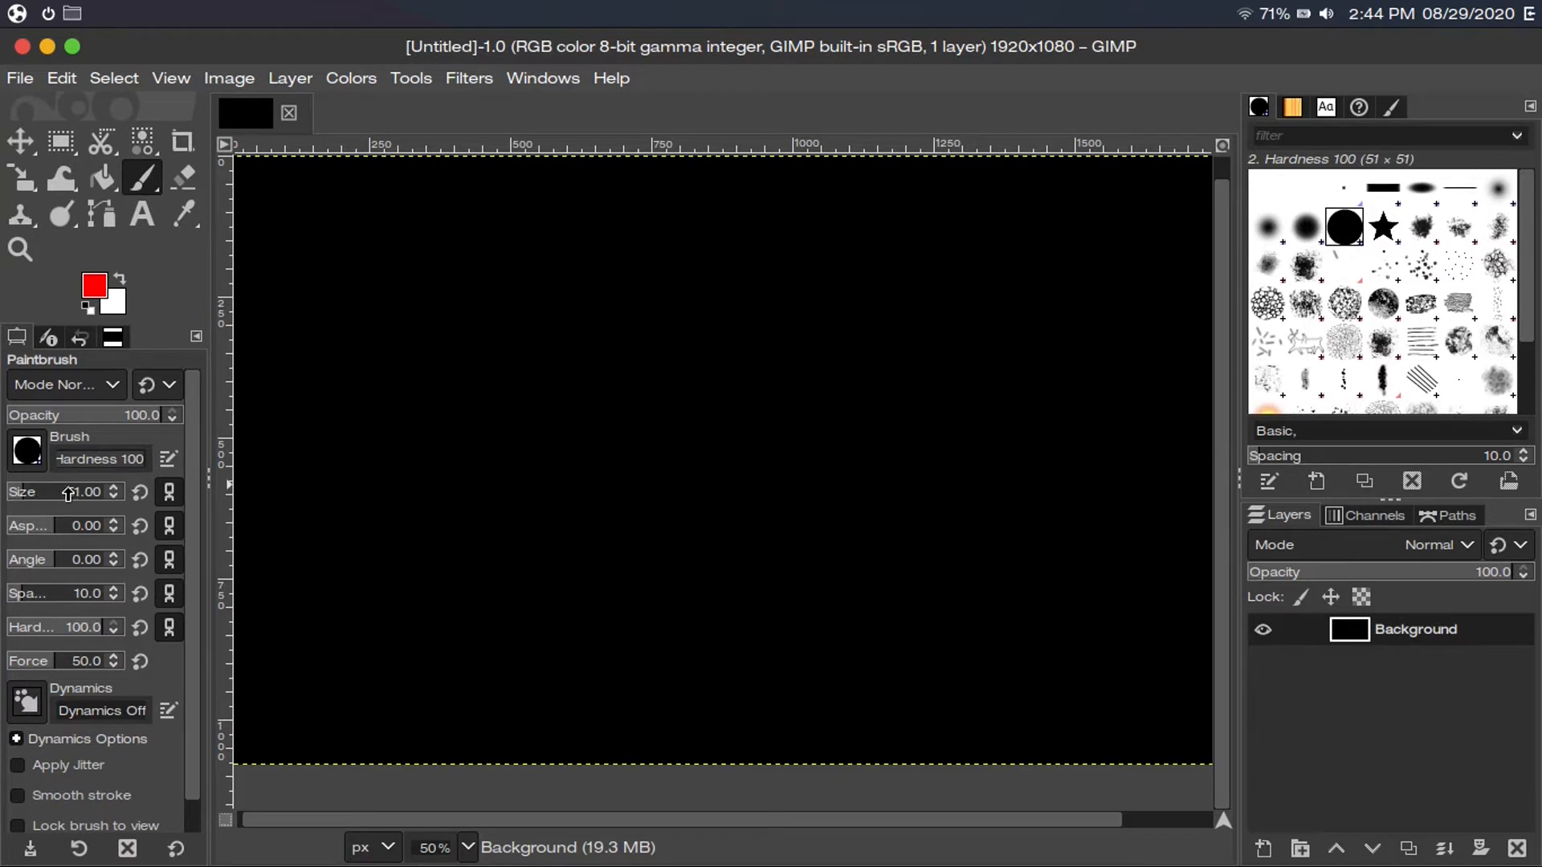
Set the paintbrush size to 100
click(35, 493)
mouse_move(35, 492)
mouse_down()
mouse_move(79, 493)
mouse_move(48, 492)
mouse_up()
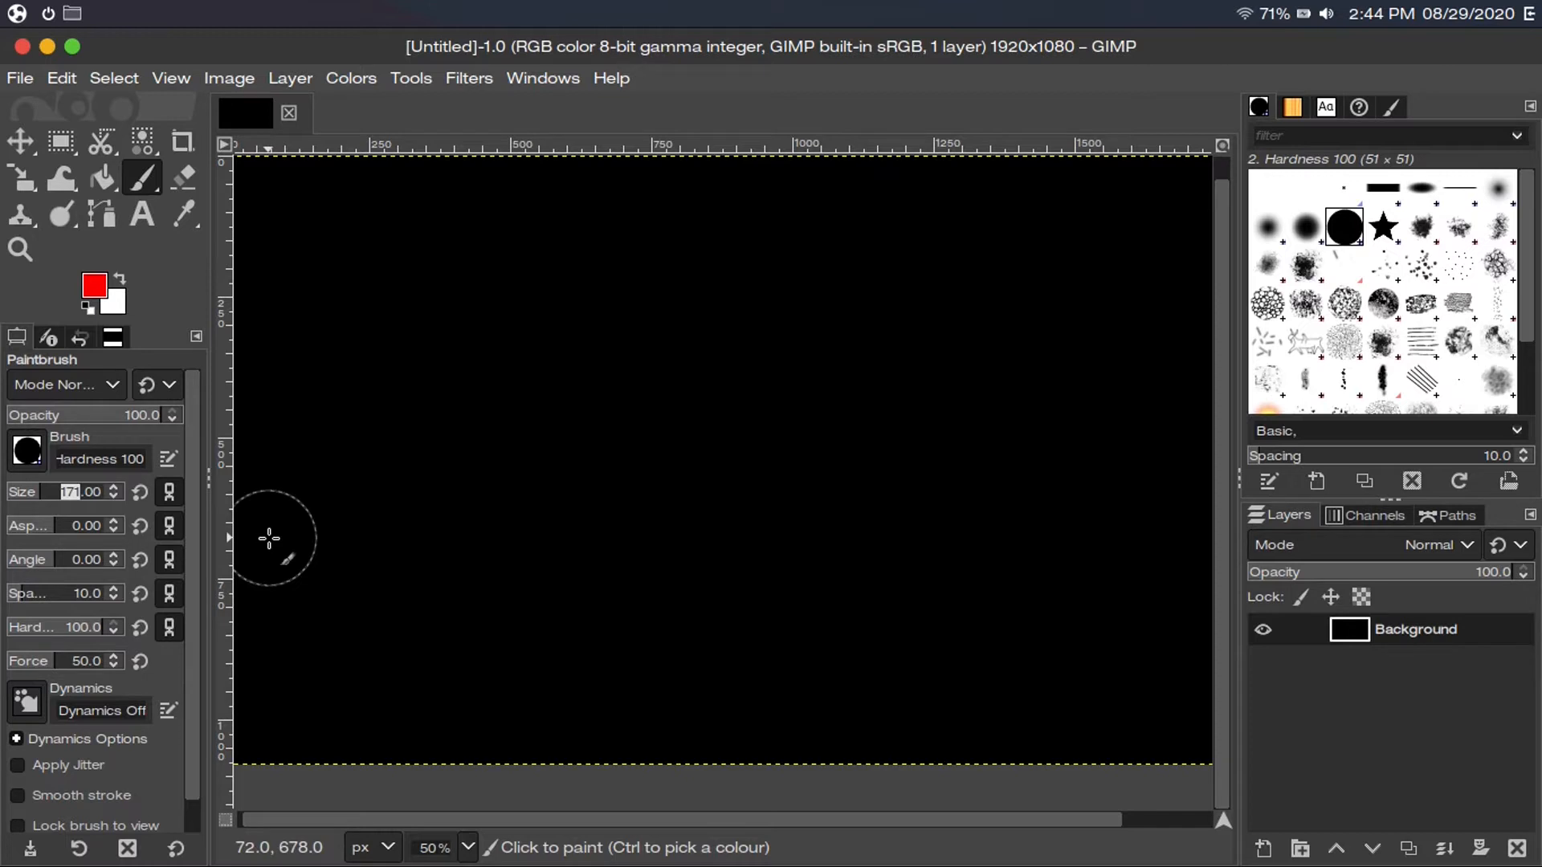
text(100)
key(Return)
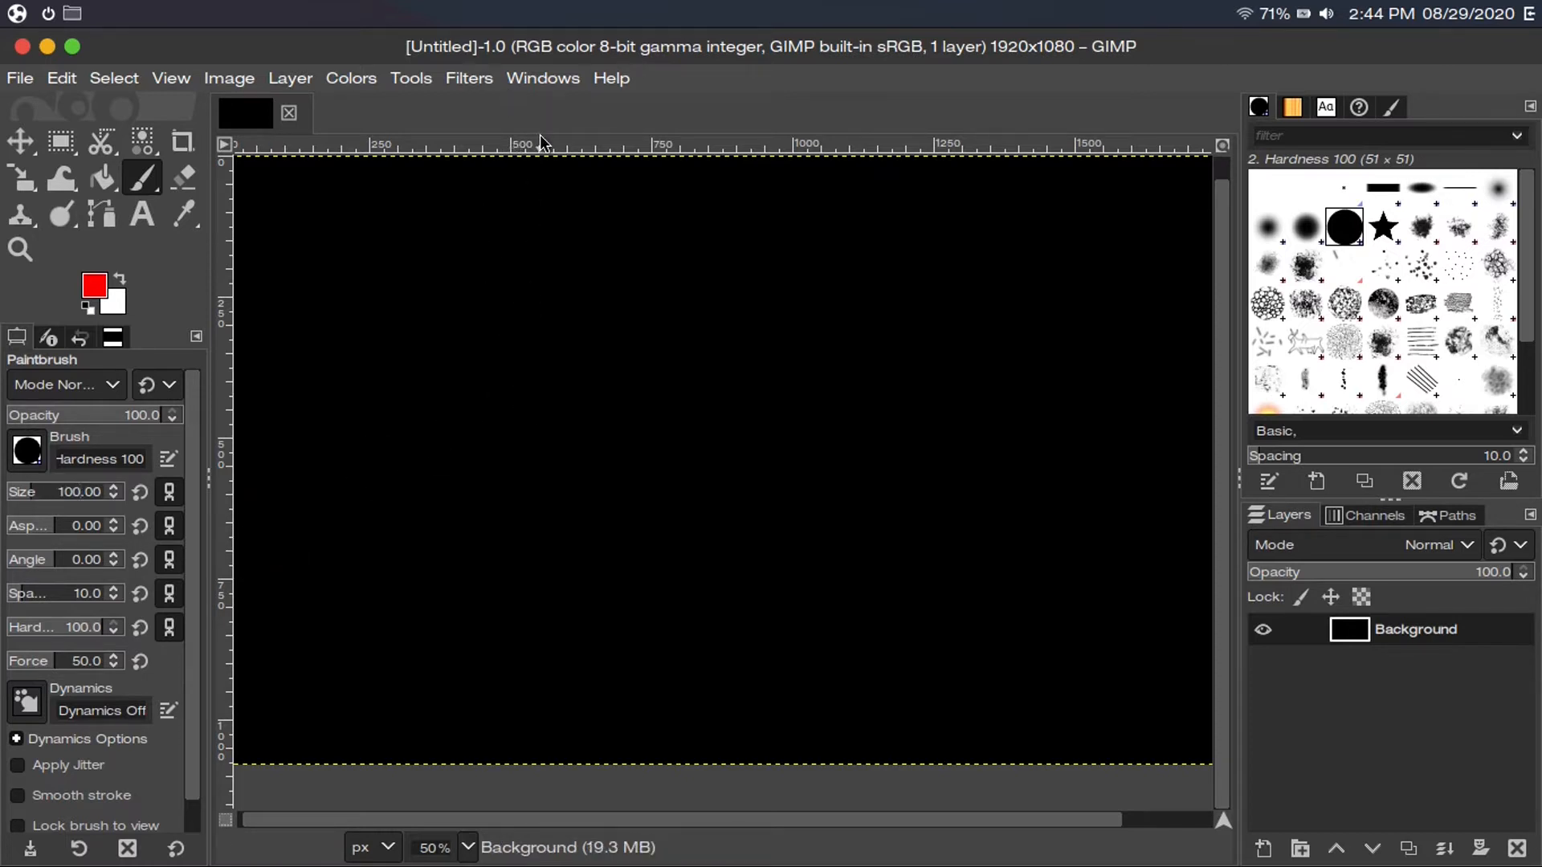
Hide the docks and side panels so only the canvas shows
click(546, 78)
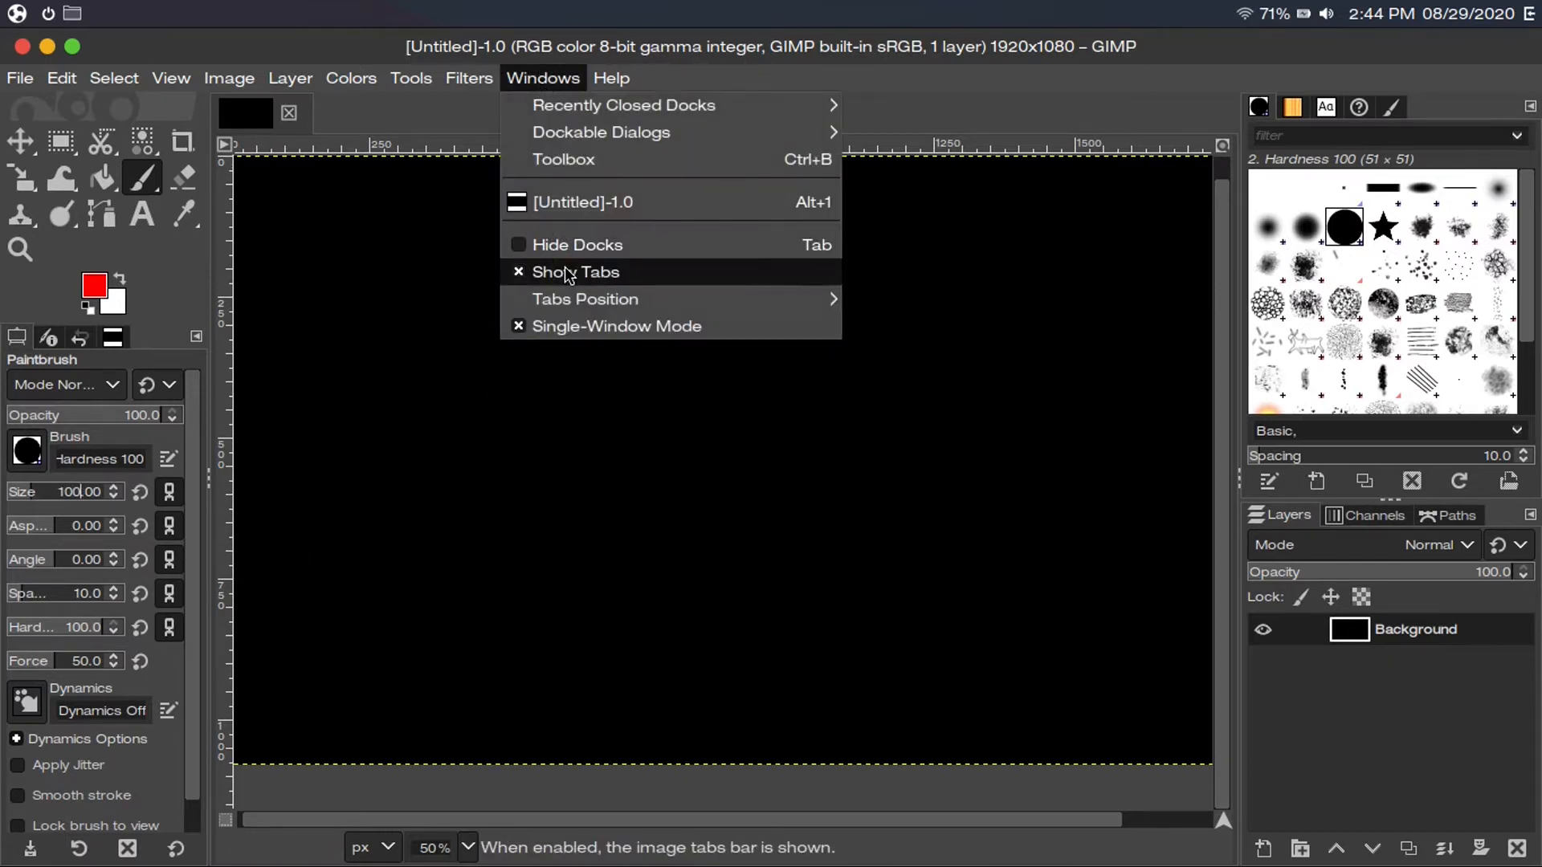
click(568, 276)
key(Tab)
Paint a red test ring near the canvas centre, then undo it
mouse_move(695, 265)
mouse_down()
mouse_move(804, 270)
mouse_move(857, 324)
mouse_move(860, 411)
mouse_move(828, 462)
mouse_move(749, 480)
mouse_move(695, 461)
mouse_move(660, 407)
mouse_move(678, 270)
mouse_up()
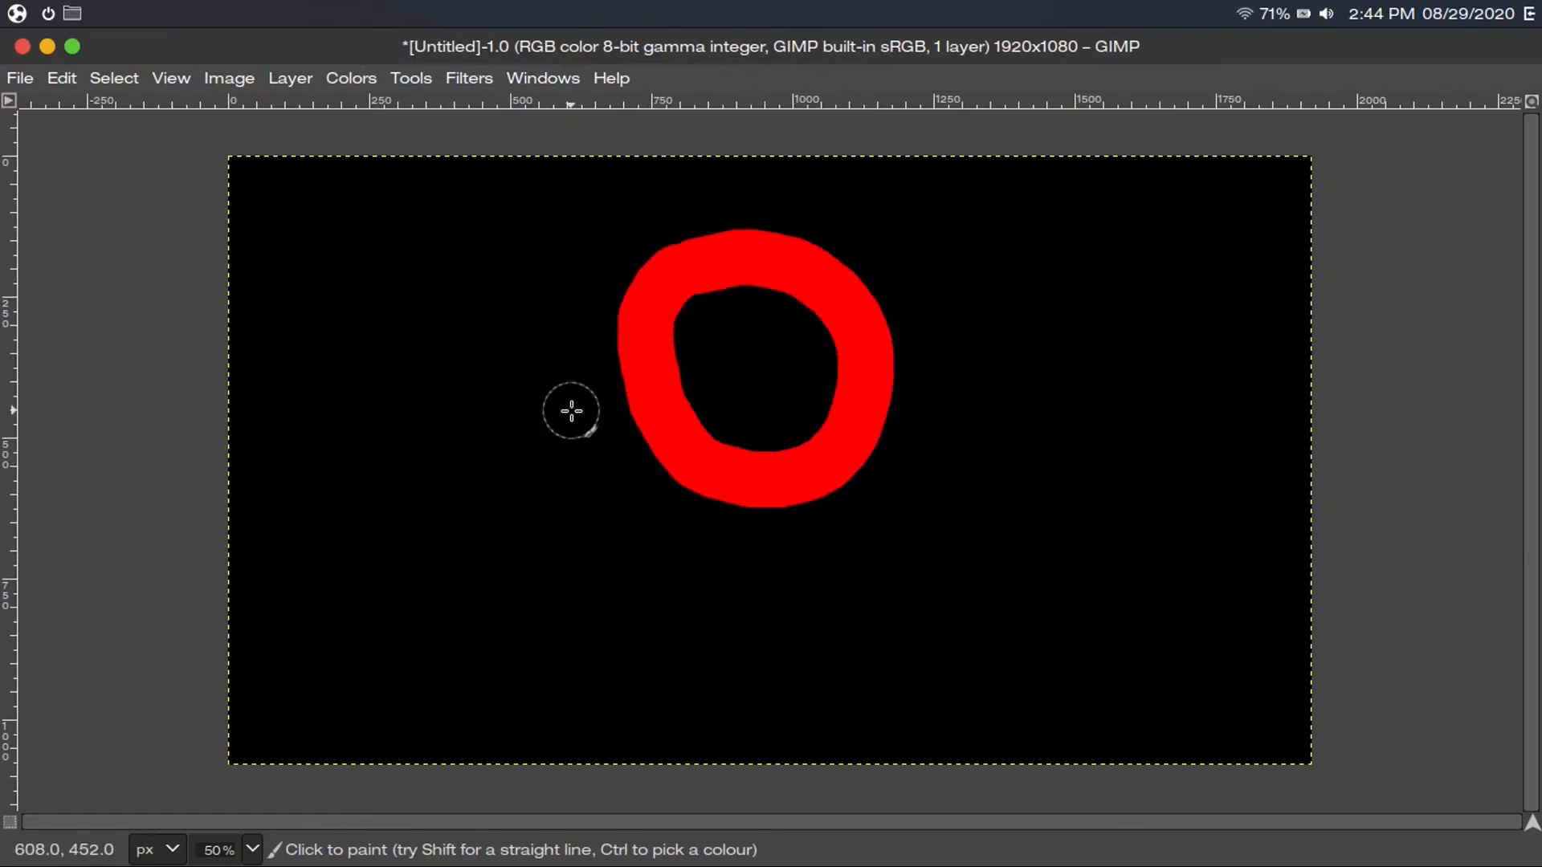
click(62, 78)
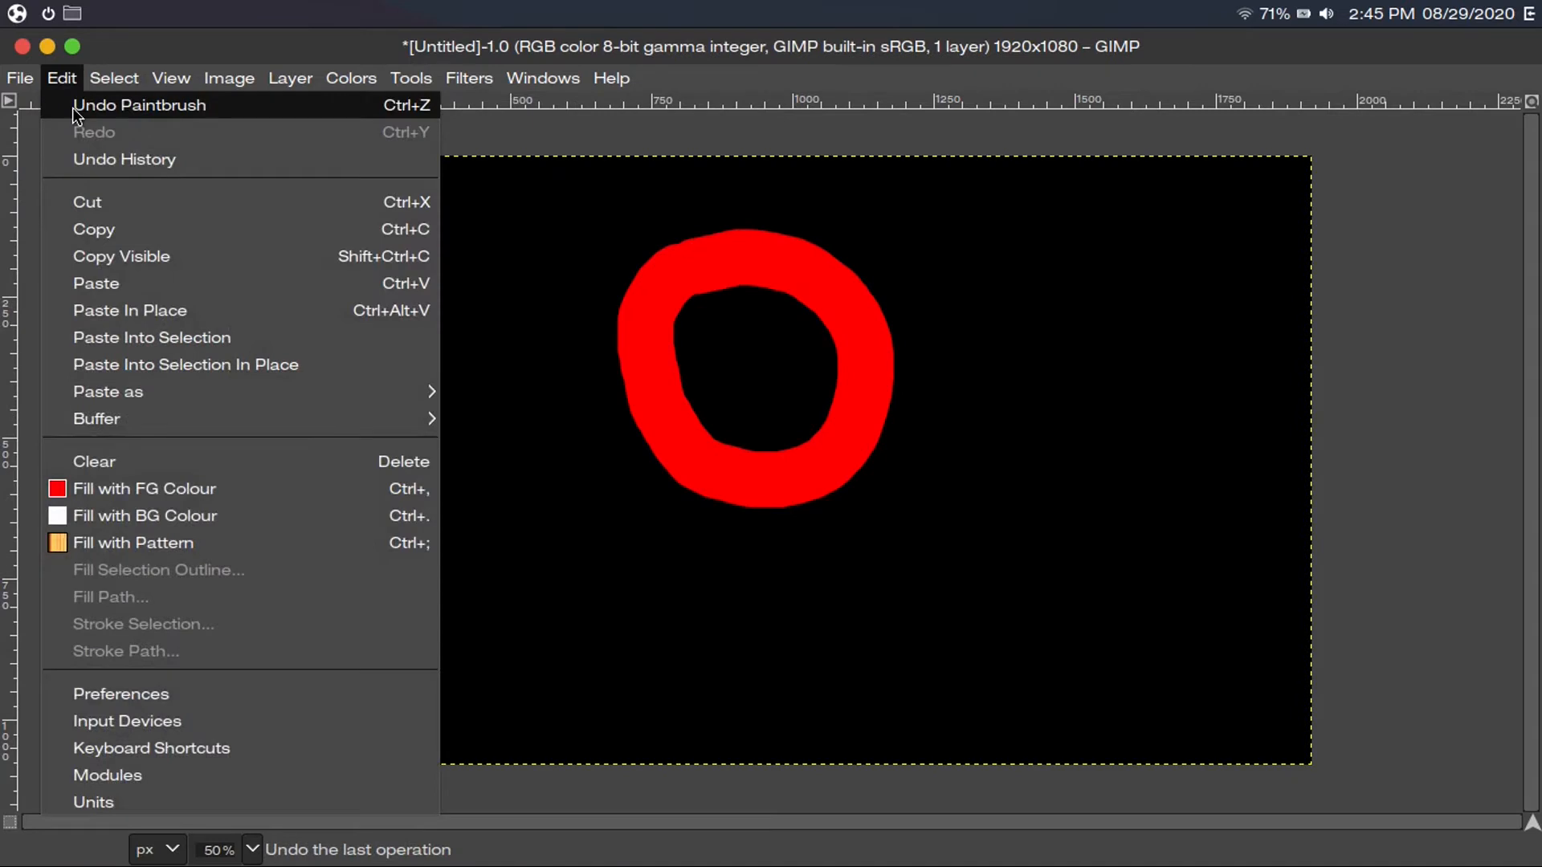
click(556, 231)
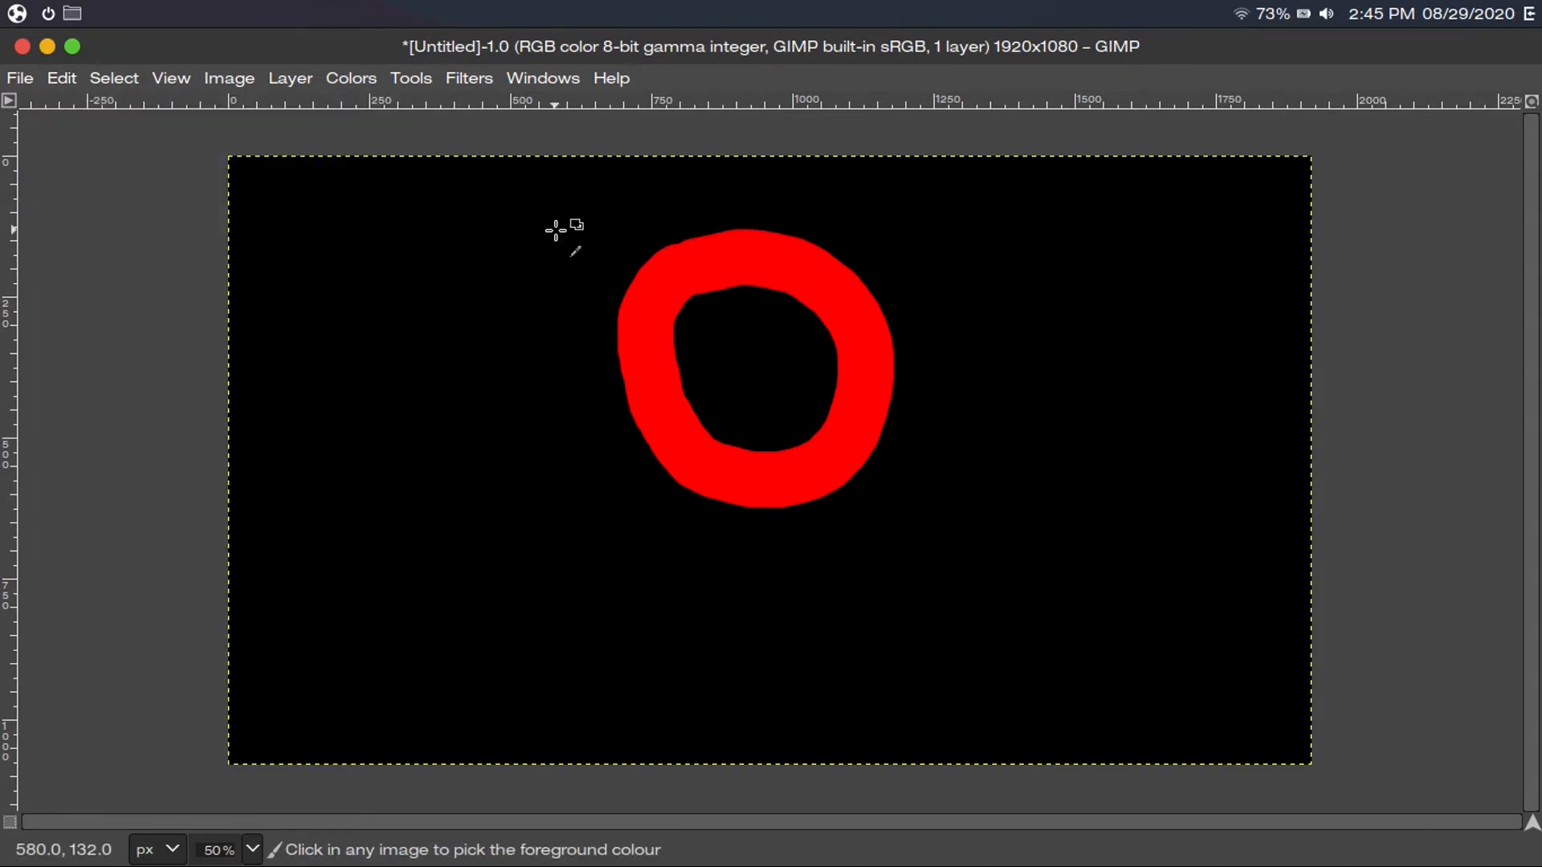
key(ctrl+z)
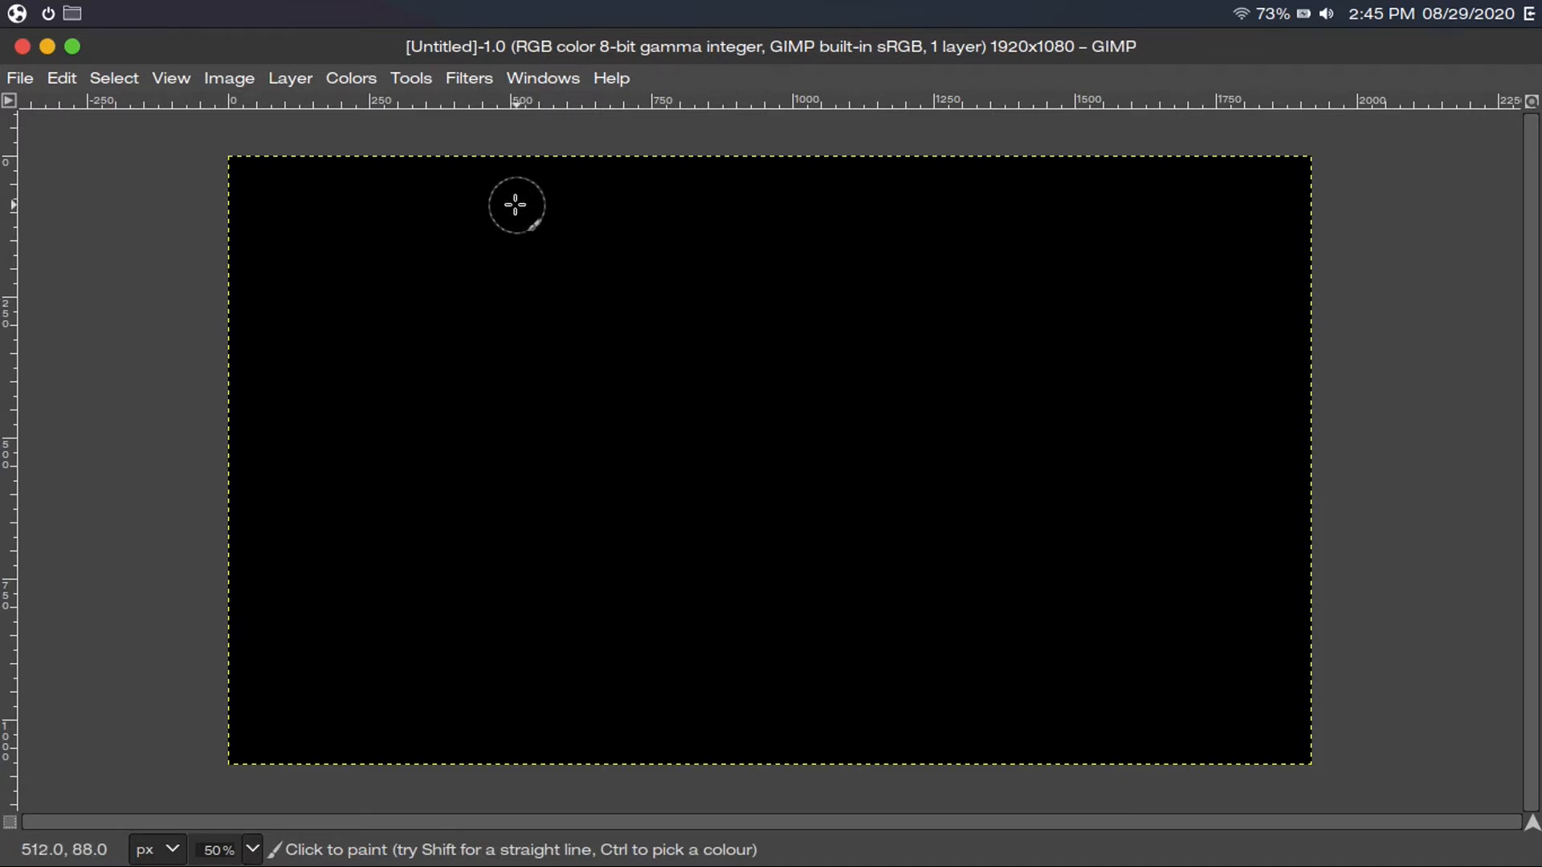
click(410, 78)
mouse_move(485, 157)
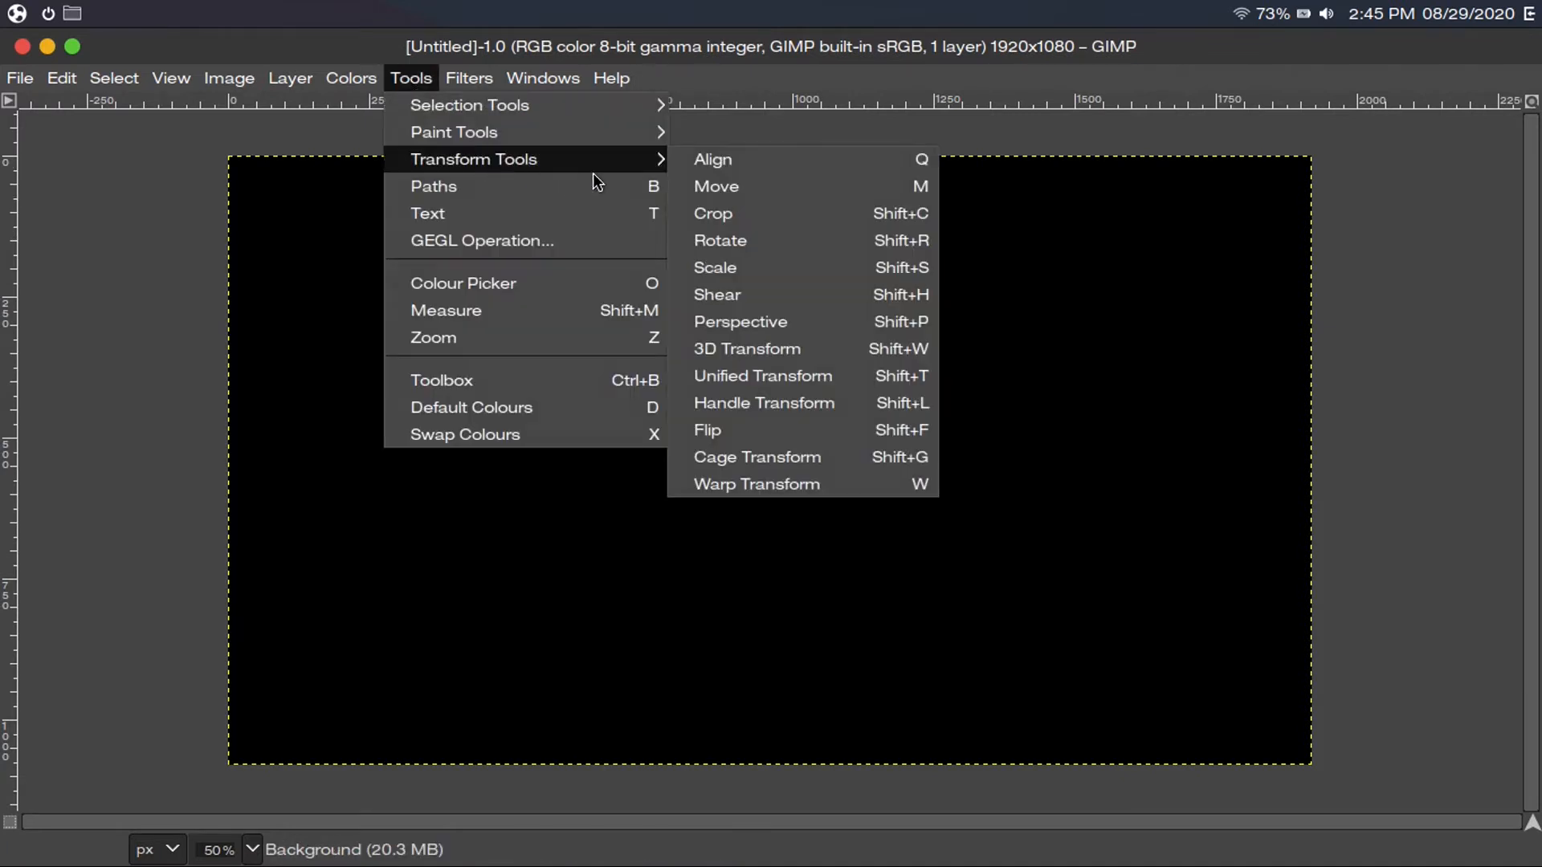
click(689, 329)
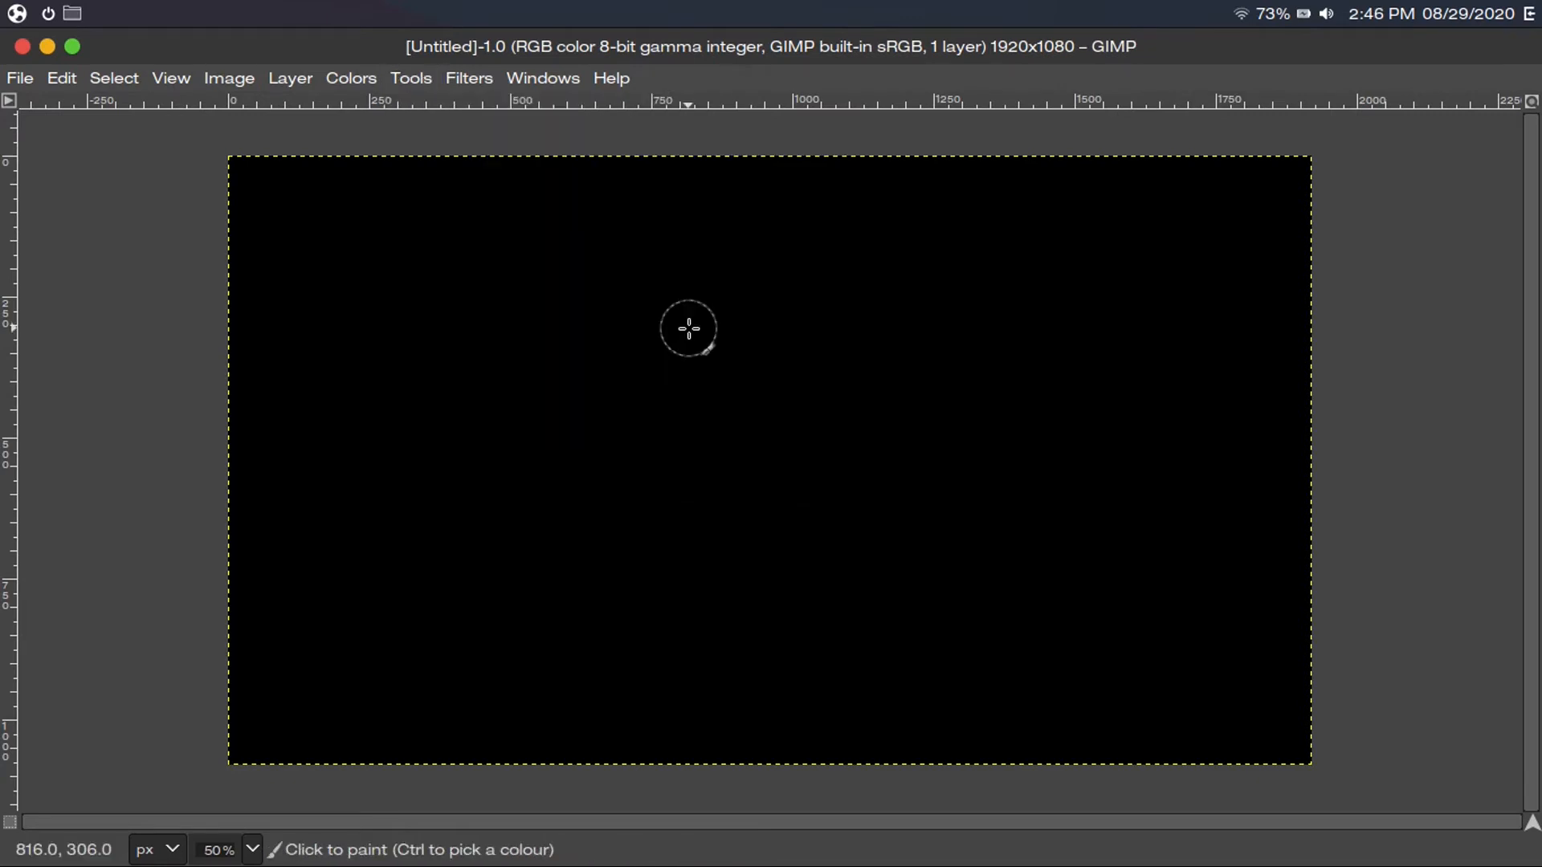
key(shift+c)
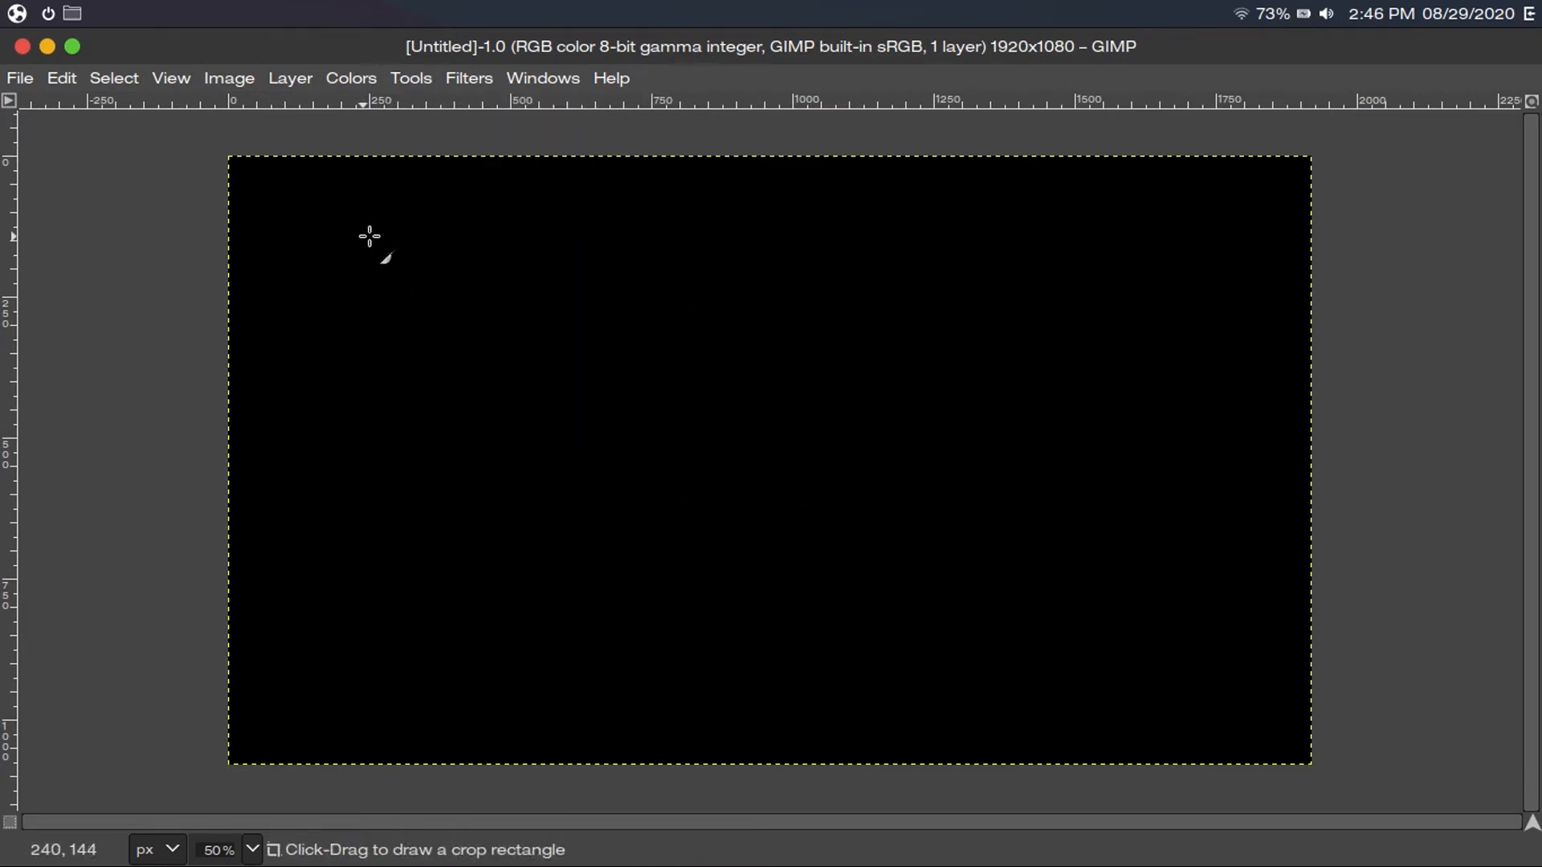
drag(359, 211, 1122, 682)
drag(1107, 437, 956, 434)
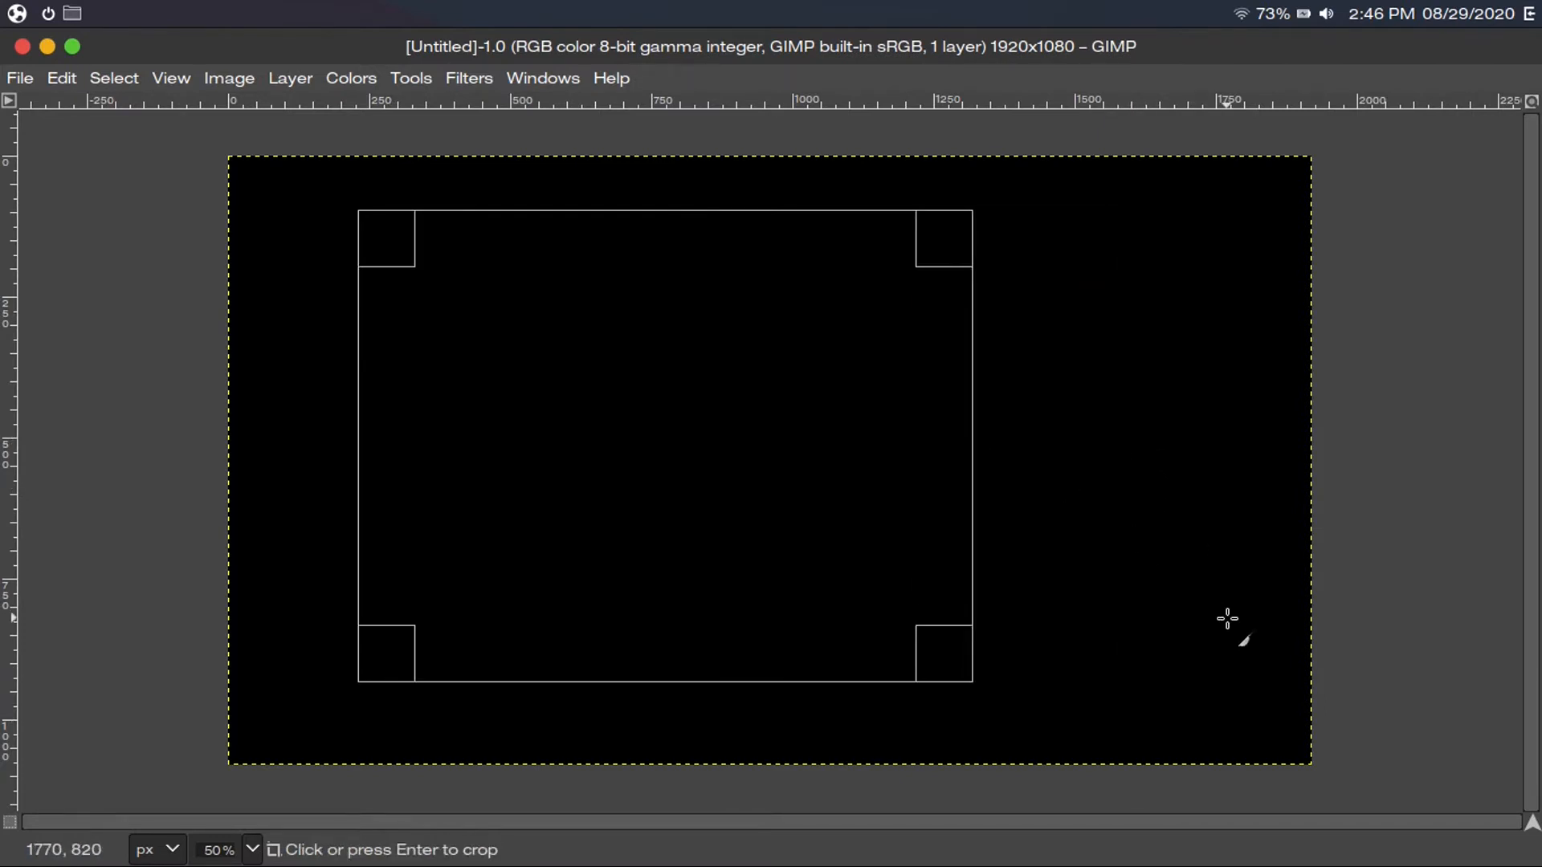
key(Return)
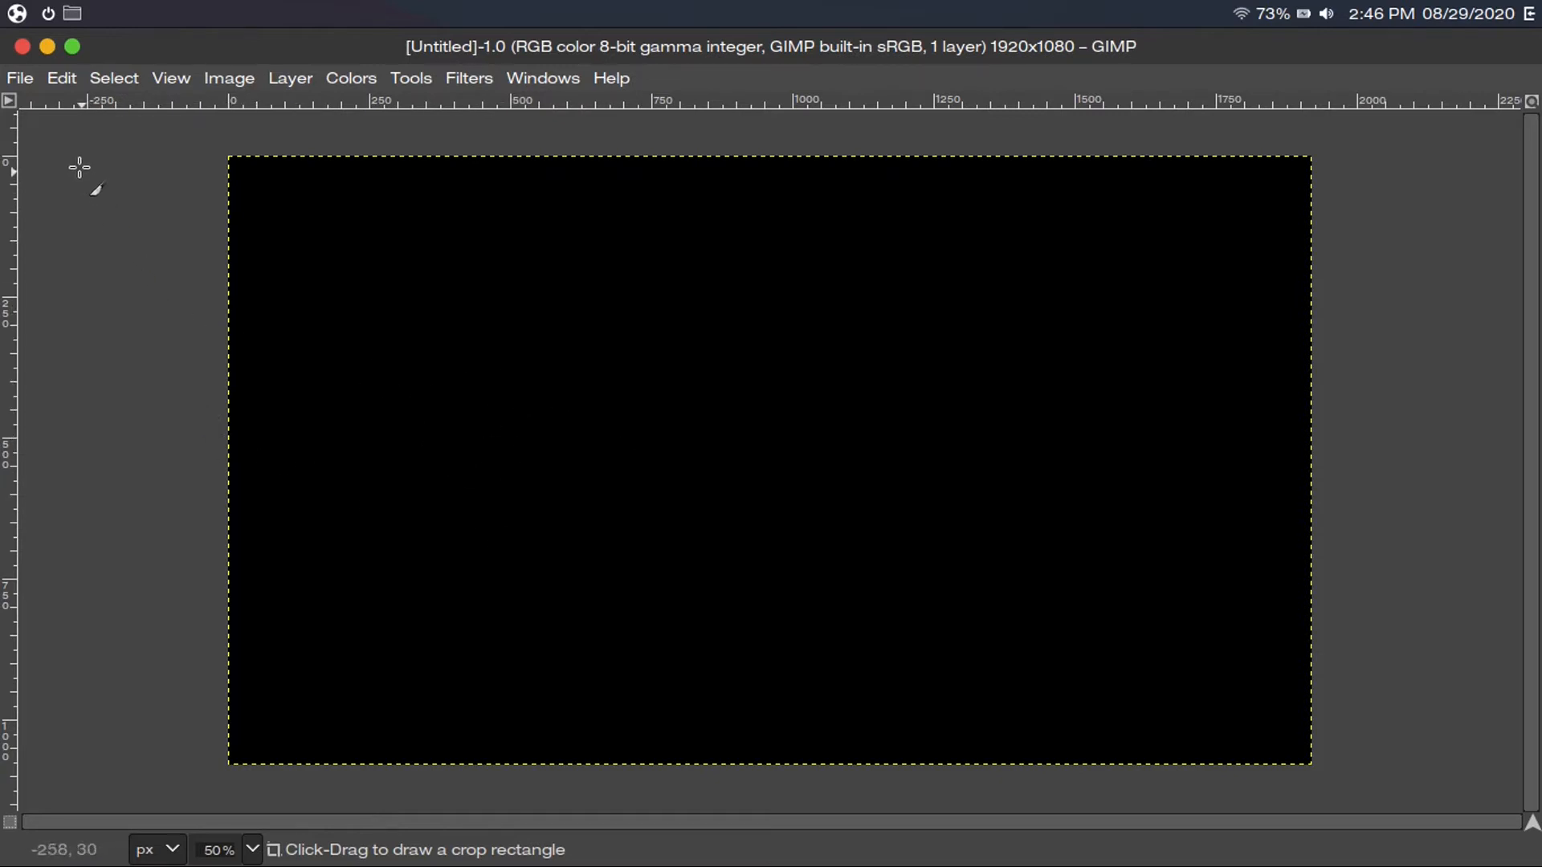
click(27, 81)
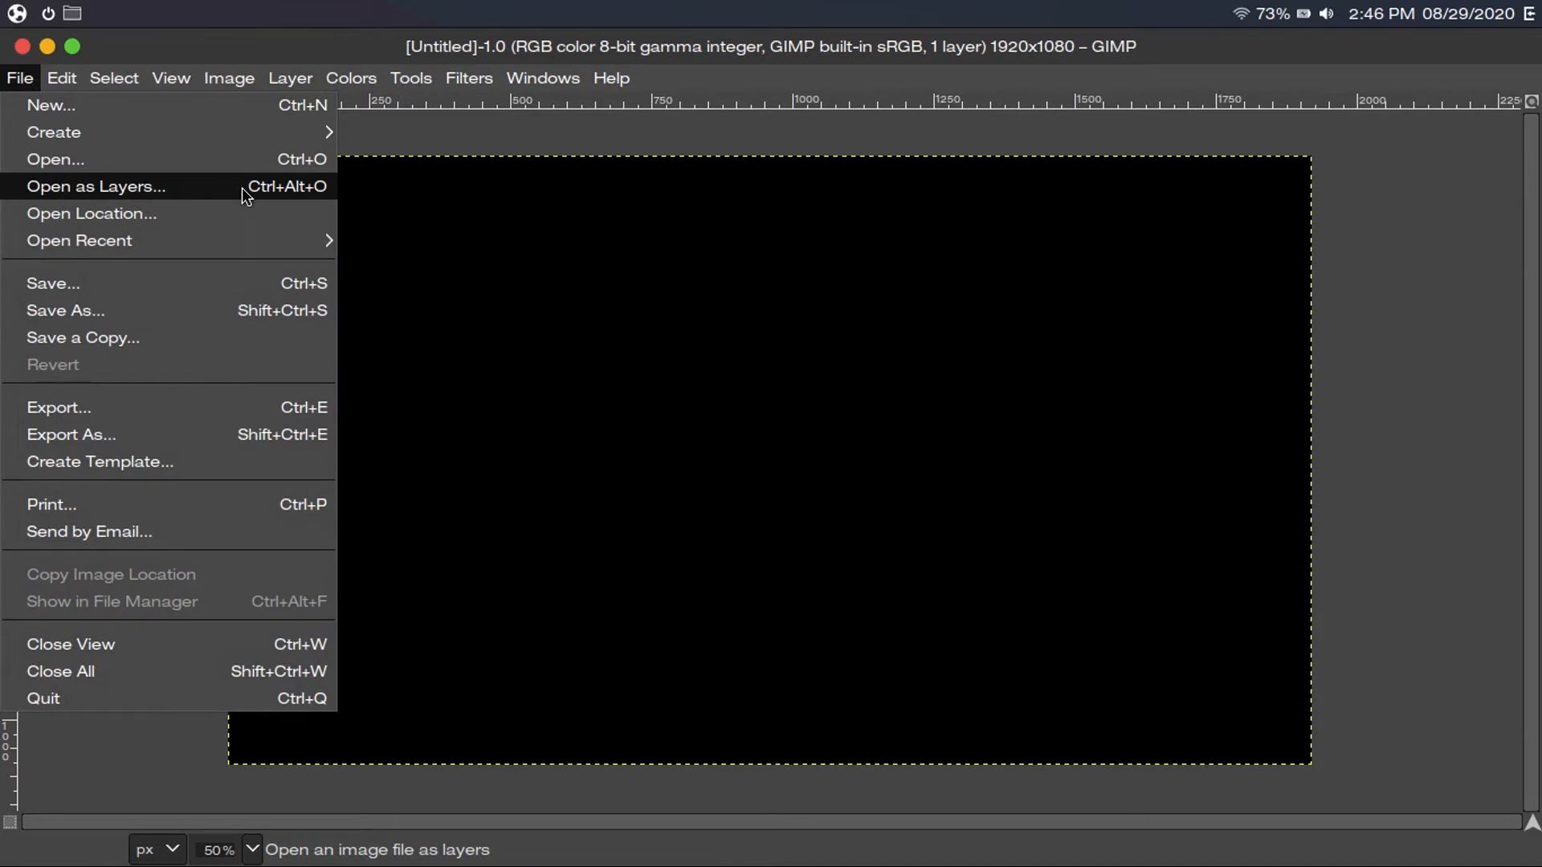
Open the portrait JPG from Pictures > Profile Photos as a new layer
click(381, 295)
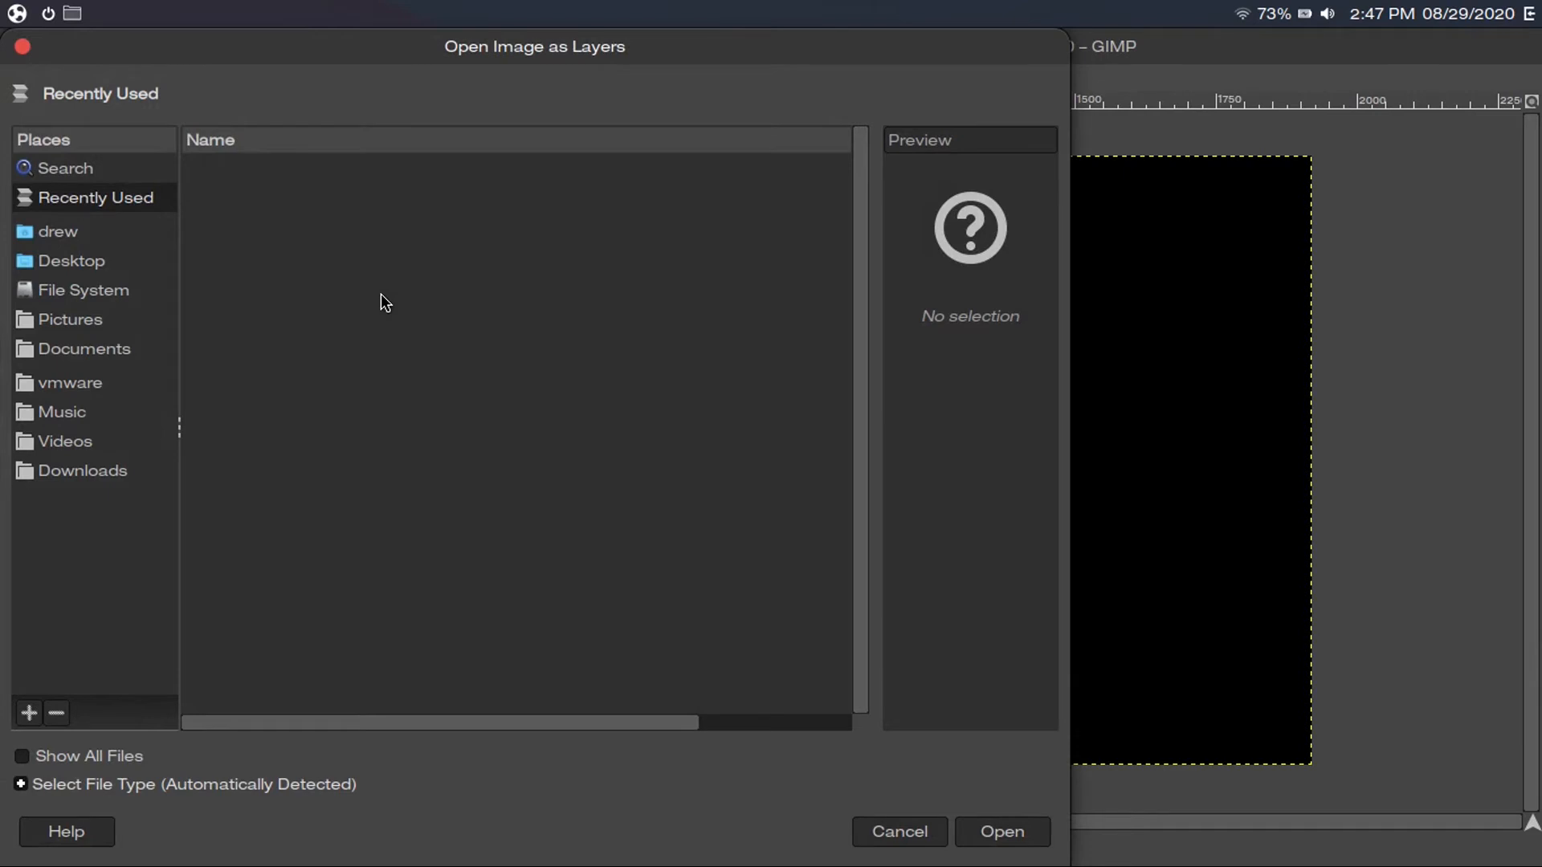
click(95, 321)
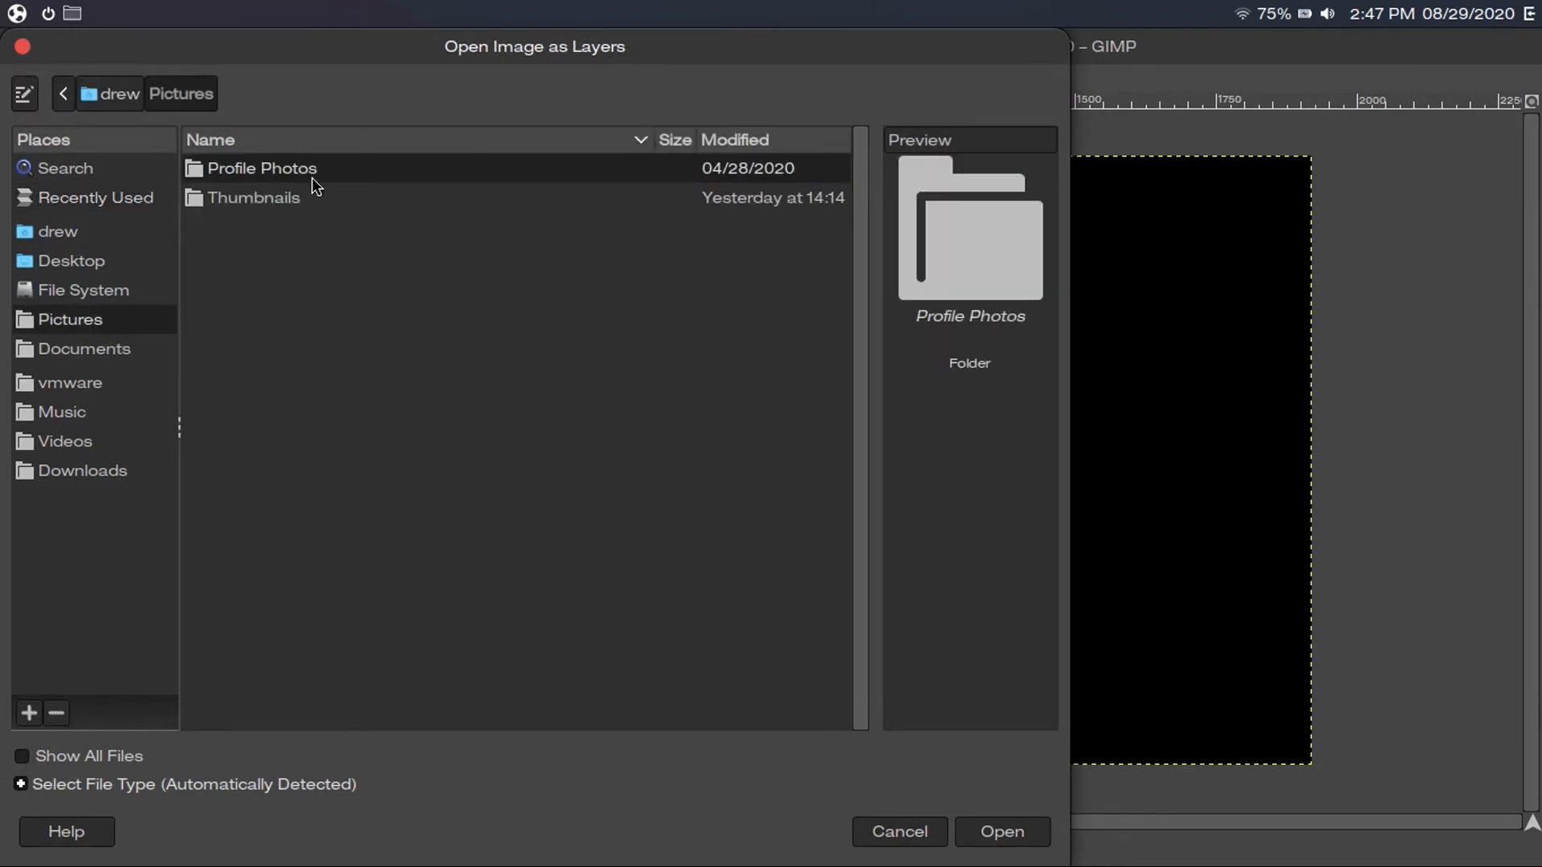
double_click(334, 167)
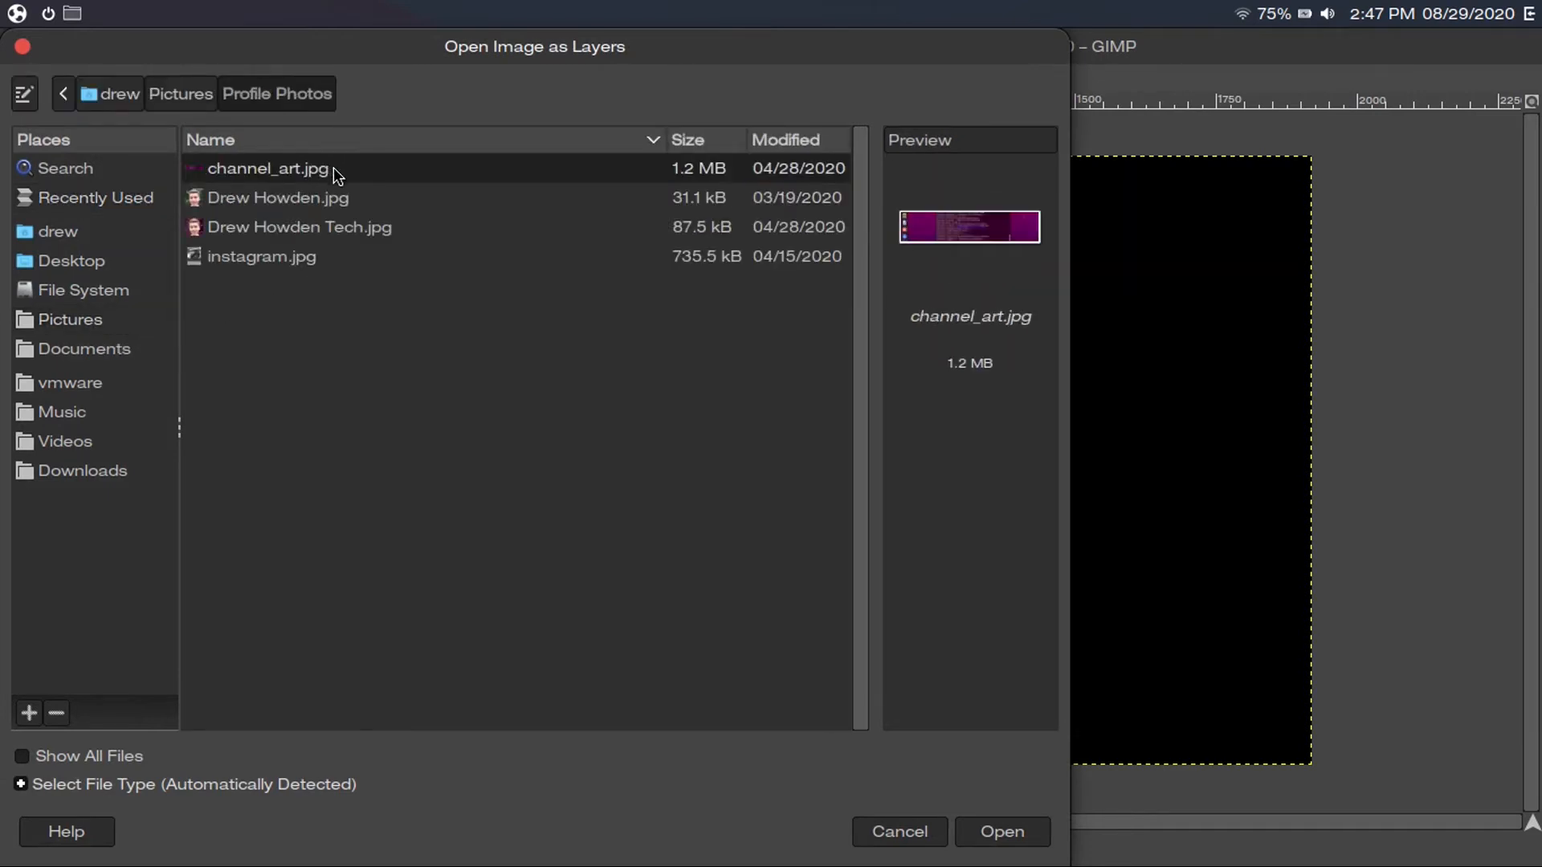
click(336, 227)
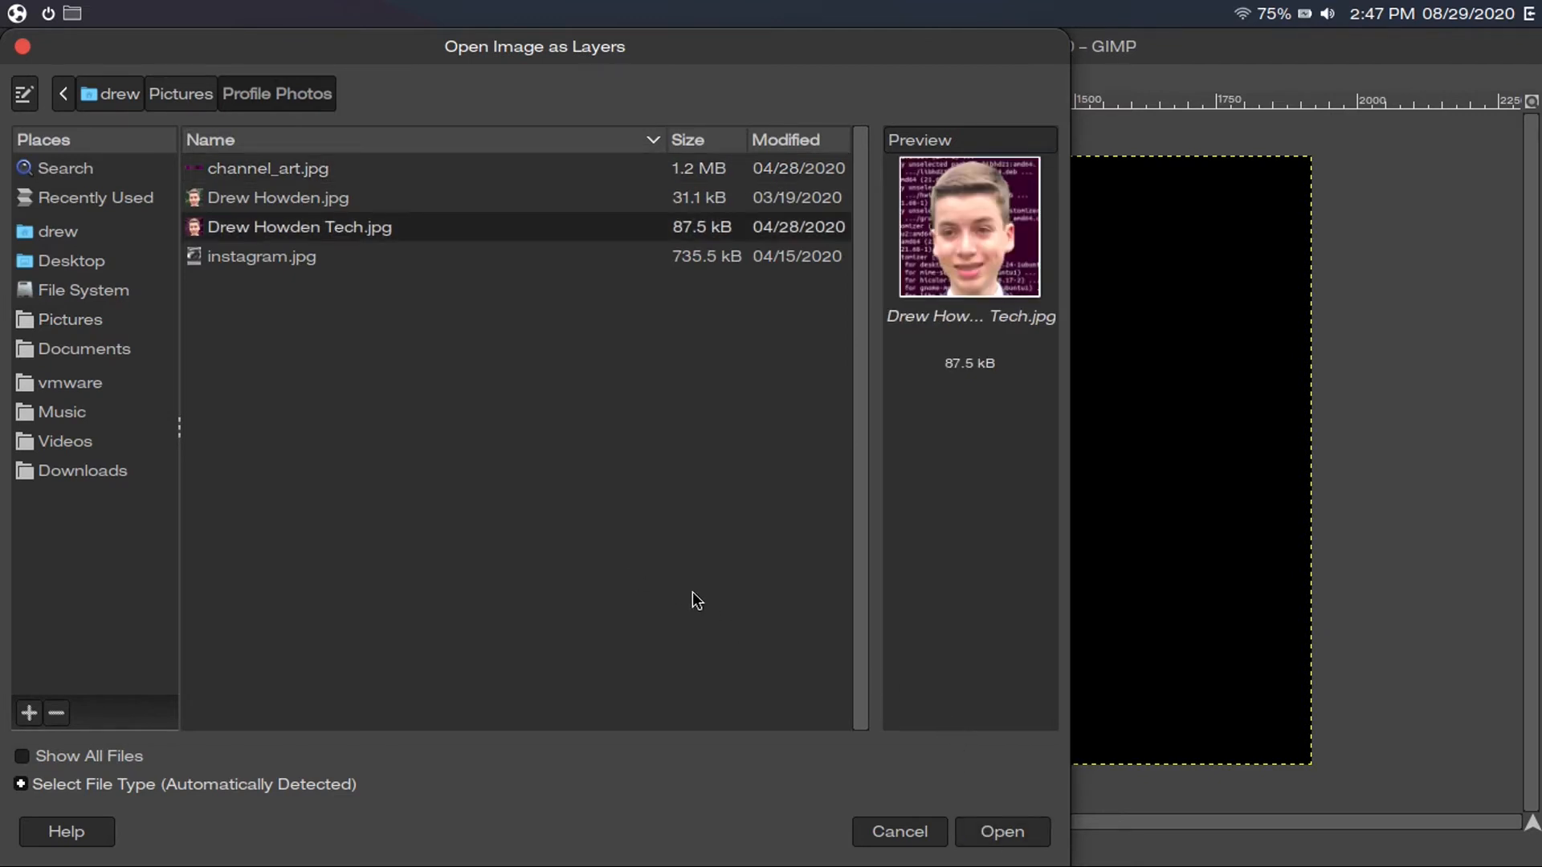
click(999, 832)
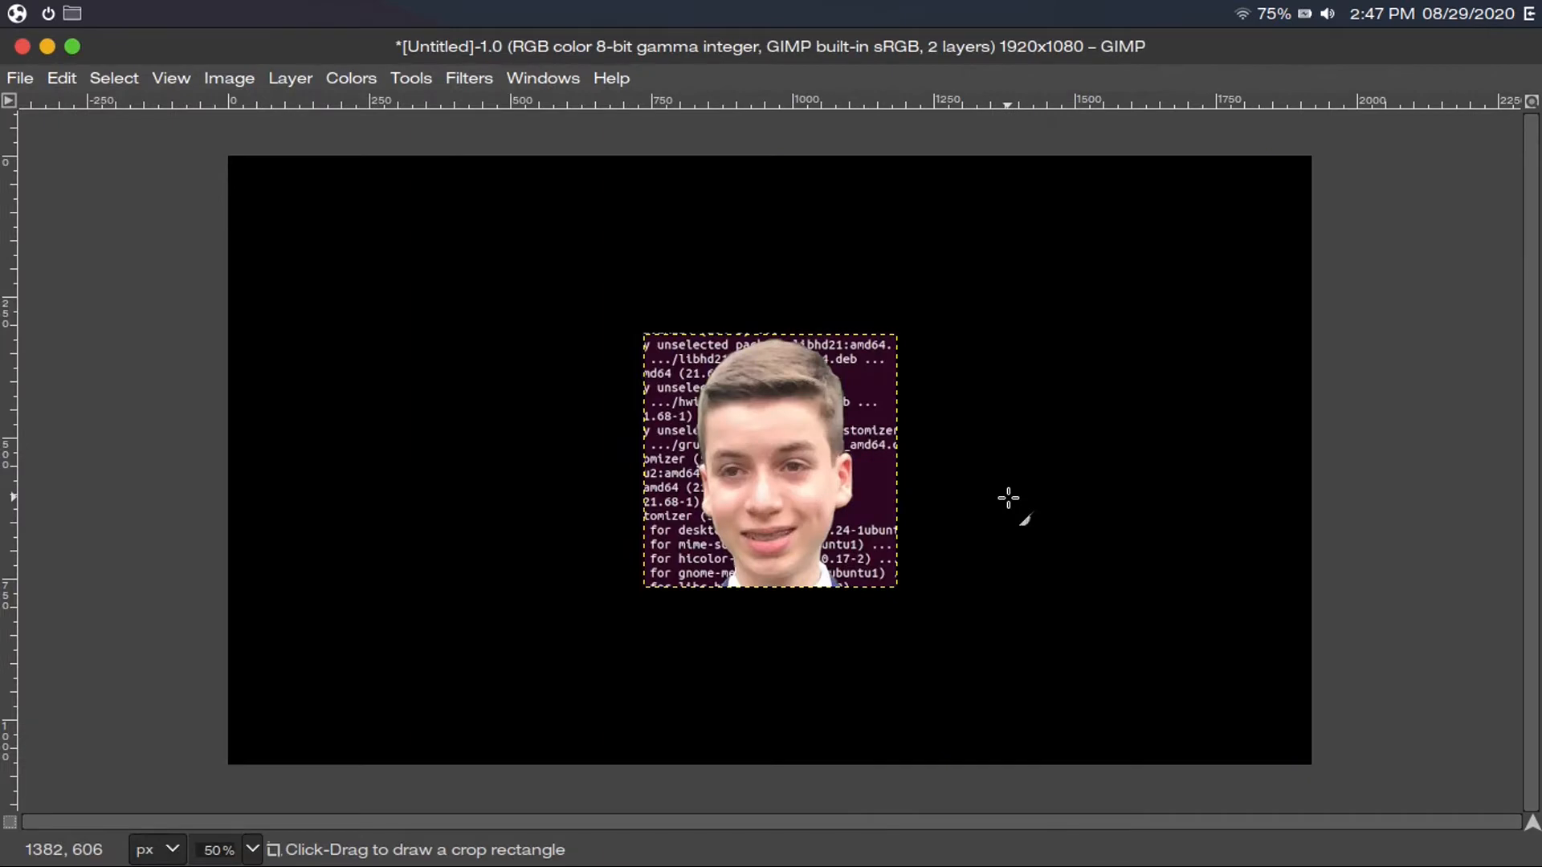
Drag the portrait with the Move tool, then undo so it stays centred
click(414, 80)
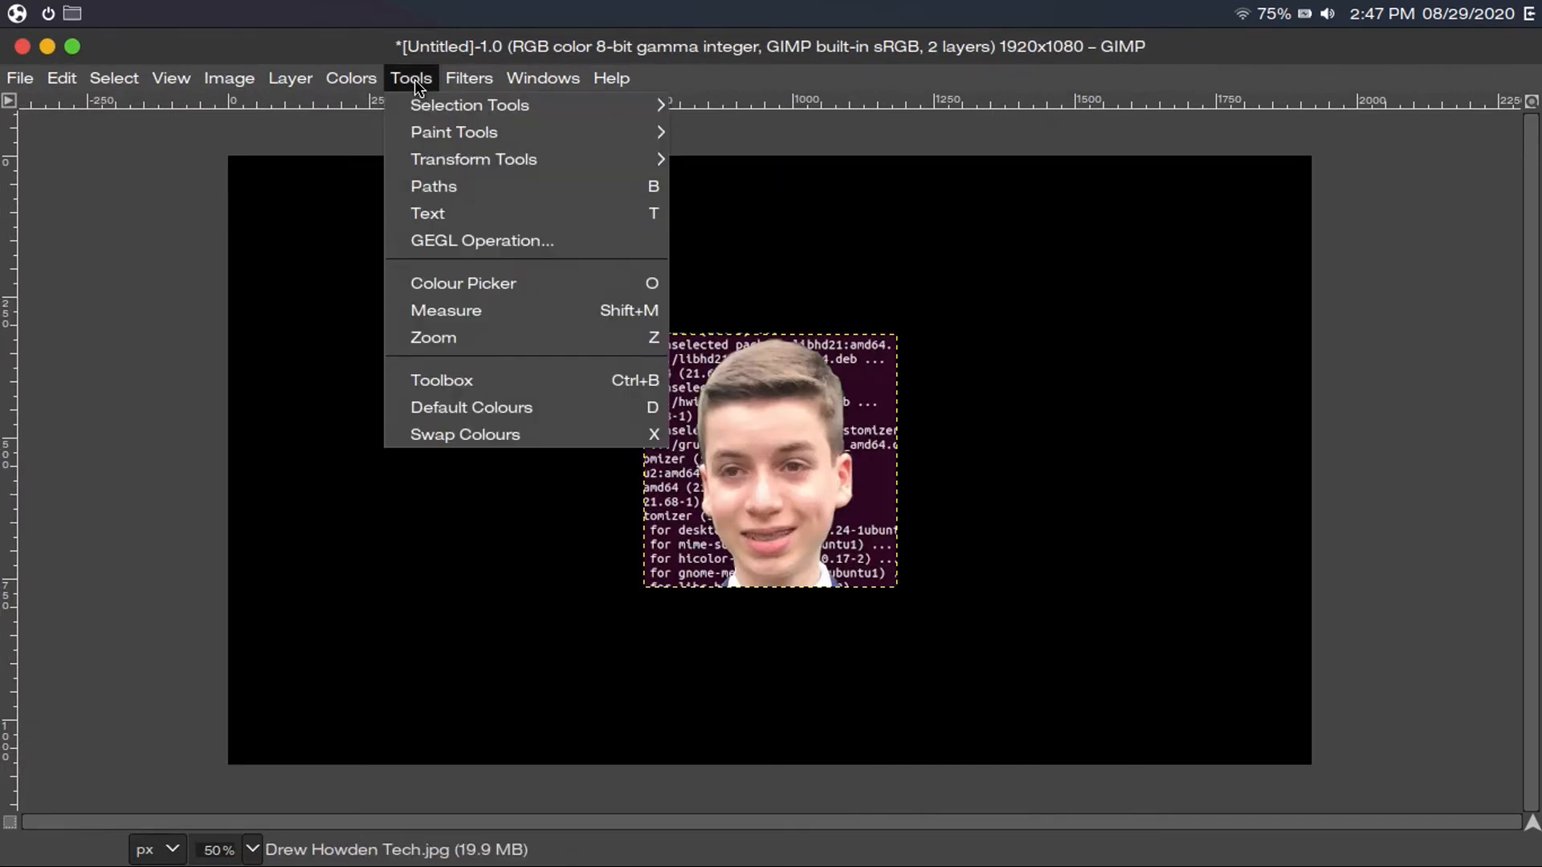
mouse_move(470, 158)
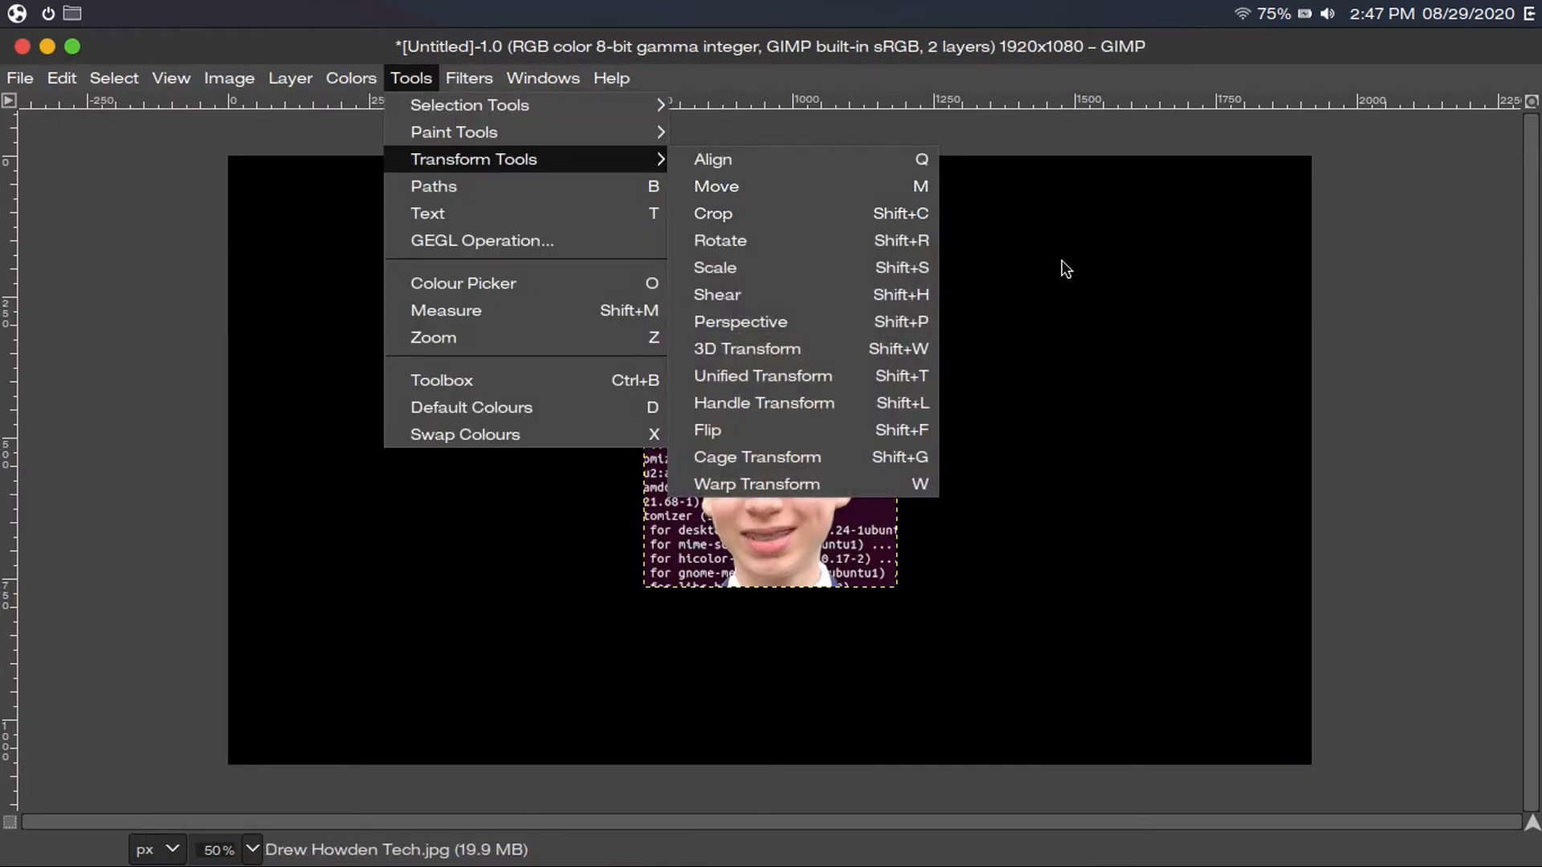
click(1064, 264)
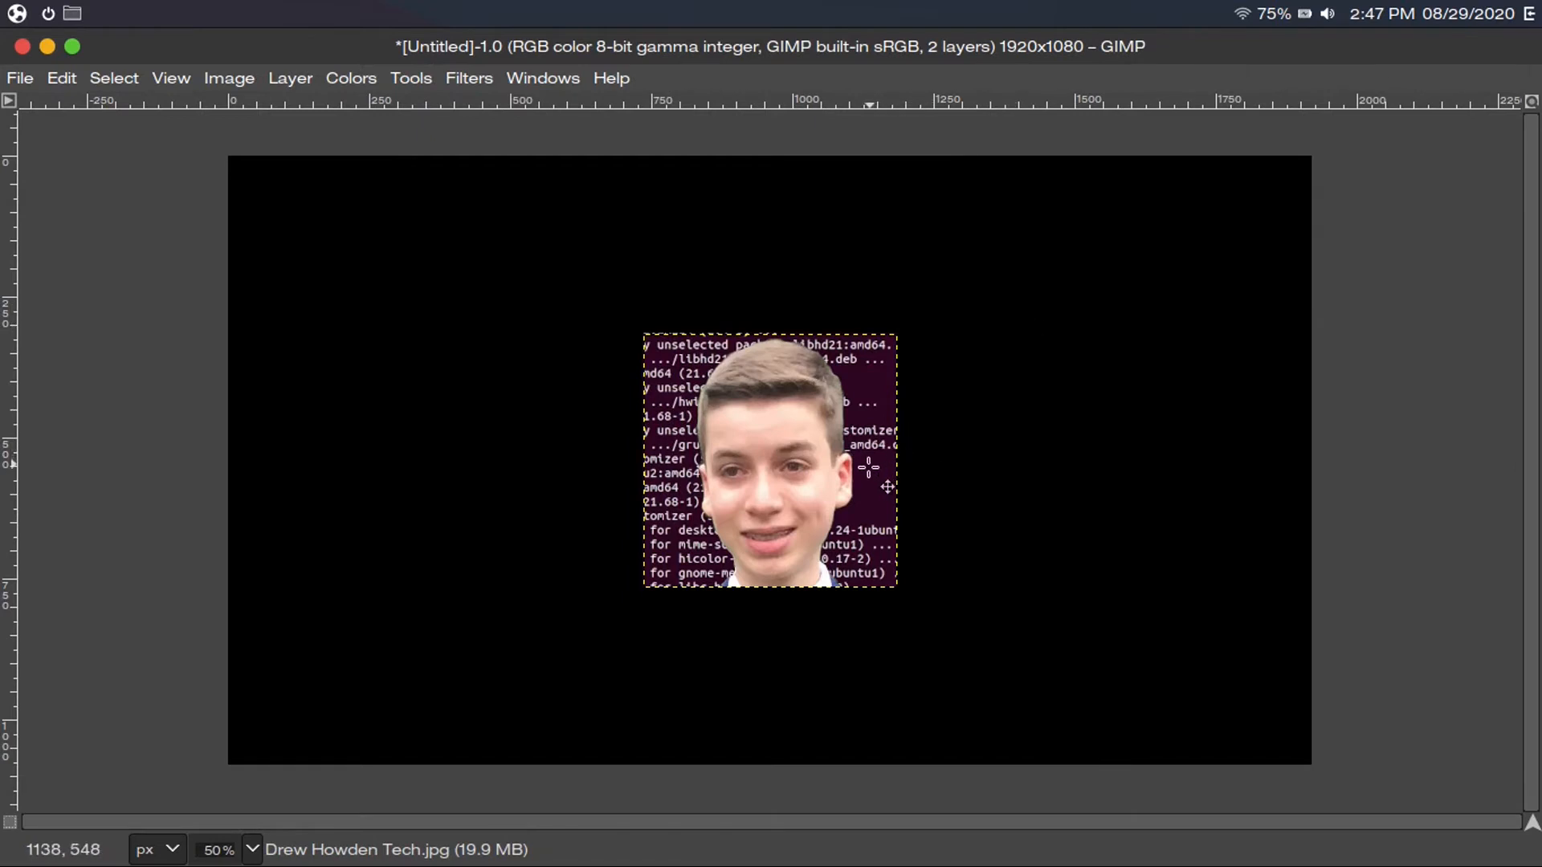
mouse_move(782, 428)
mouse_down()
mouse_move(754, 435)
mouse_move(692, 306)
mouse_move(820, 455)
mouse_move(710, 483)
mouse_move(703, 419)
mouse_move(531, 294)
mouse_up()
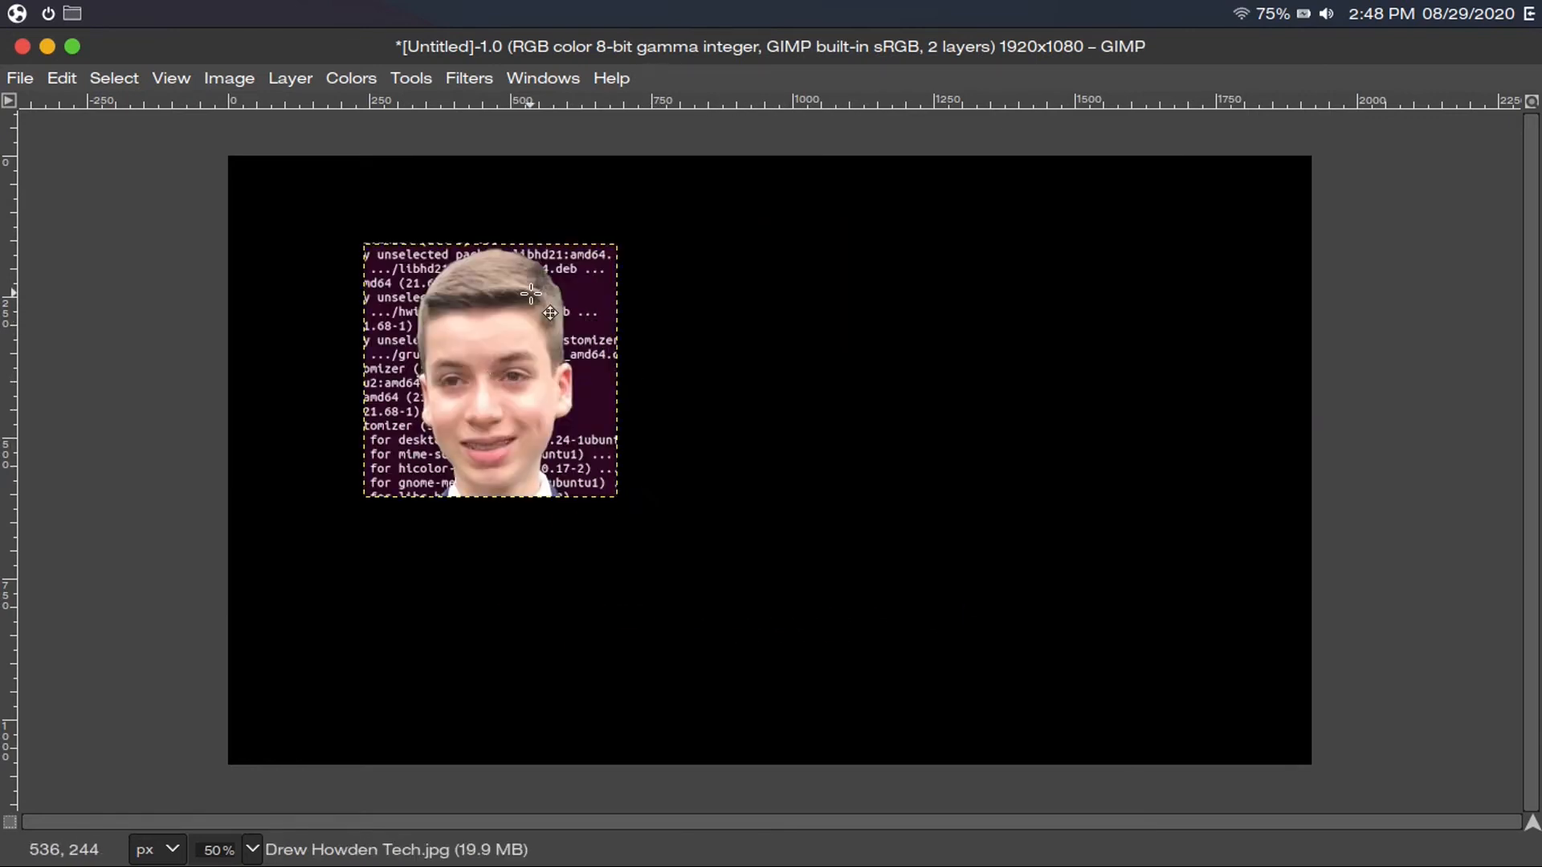
key(ctrl+z)
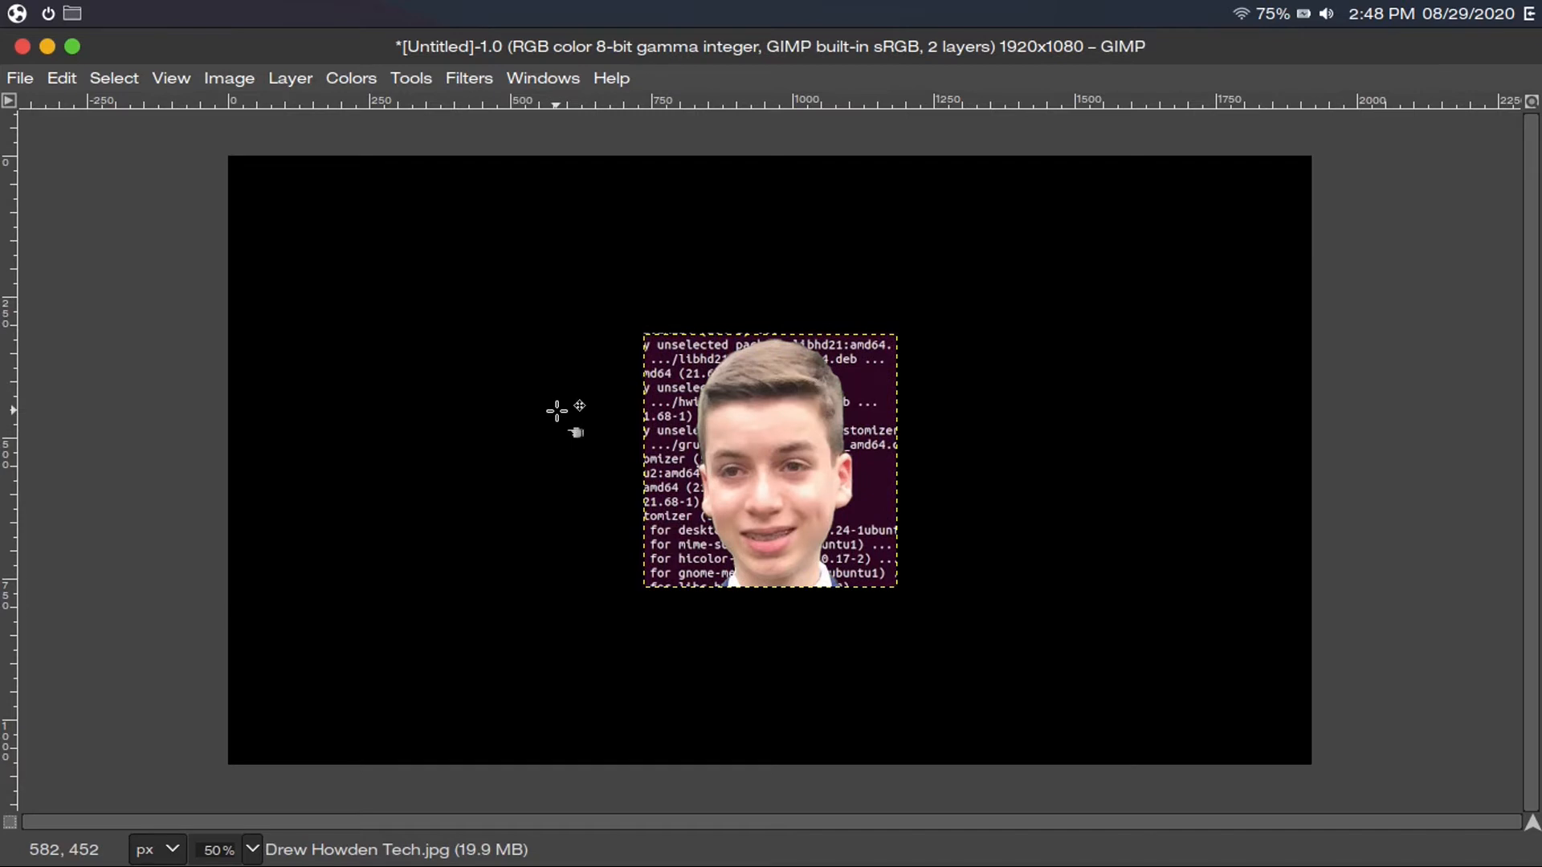
click(290, 78)
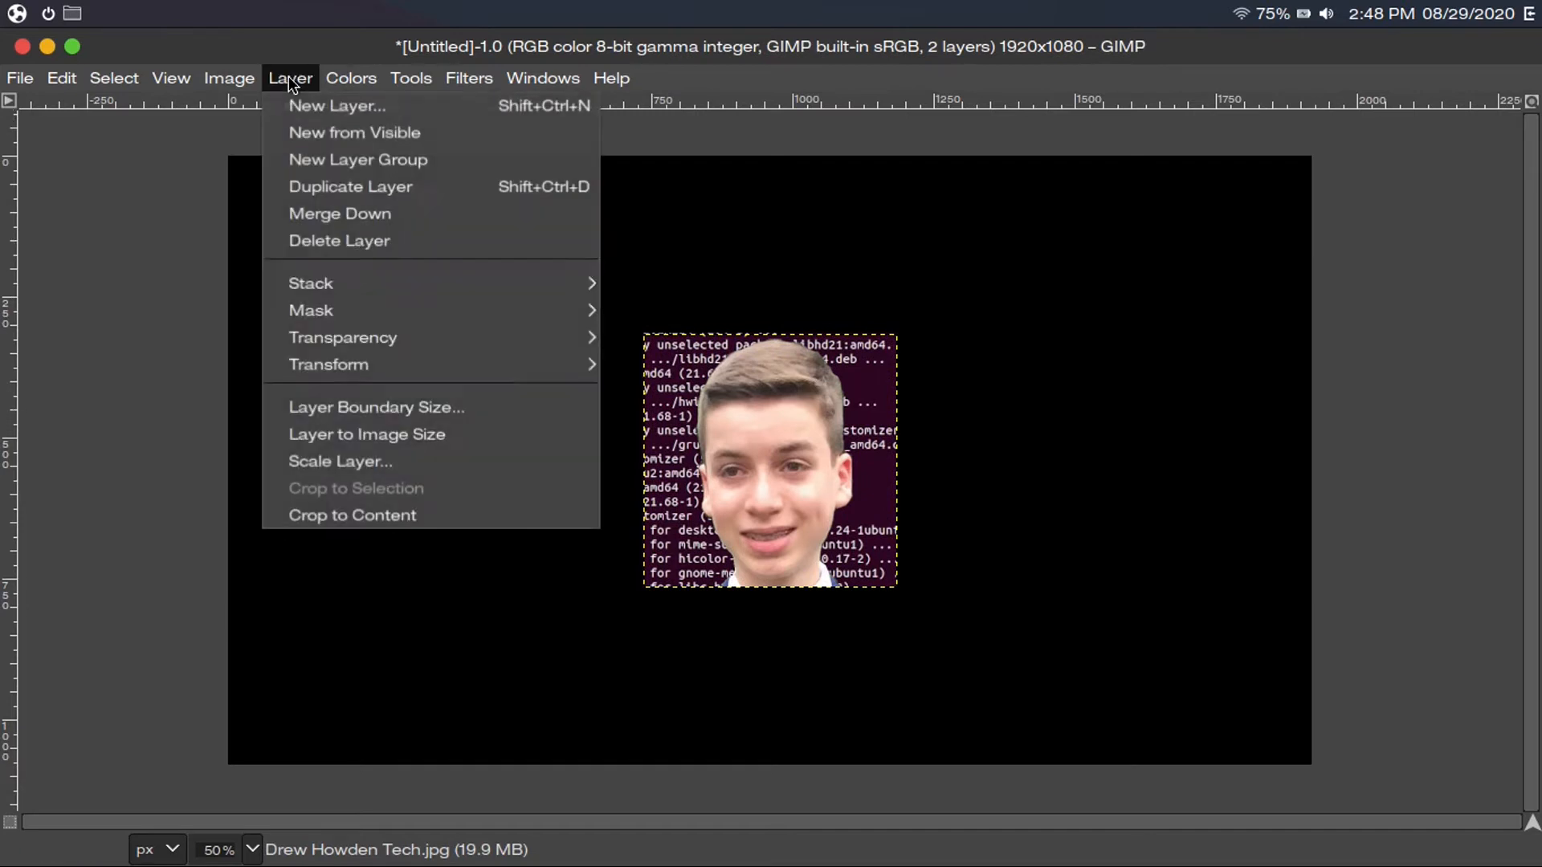
Scale the portrait layer to height 1080 with linked width, making it 1080 × 1080
click(346, 462)
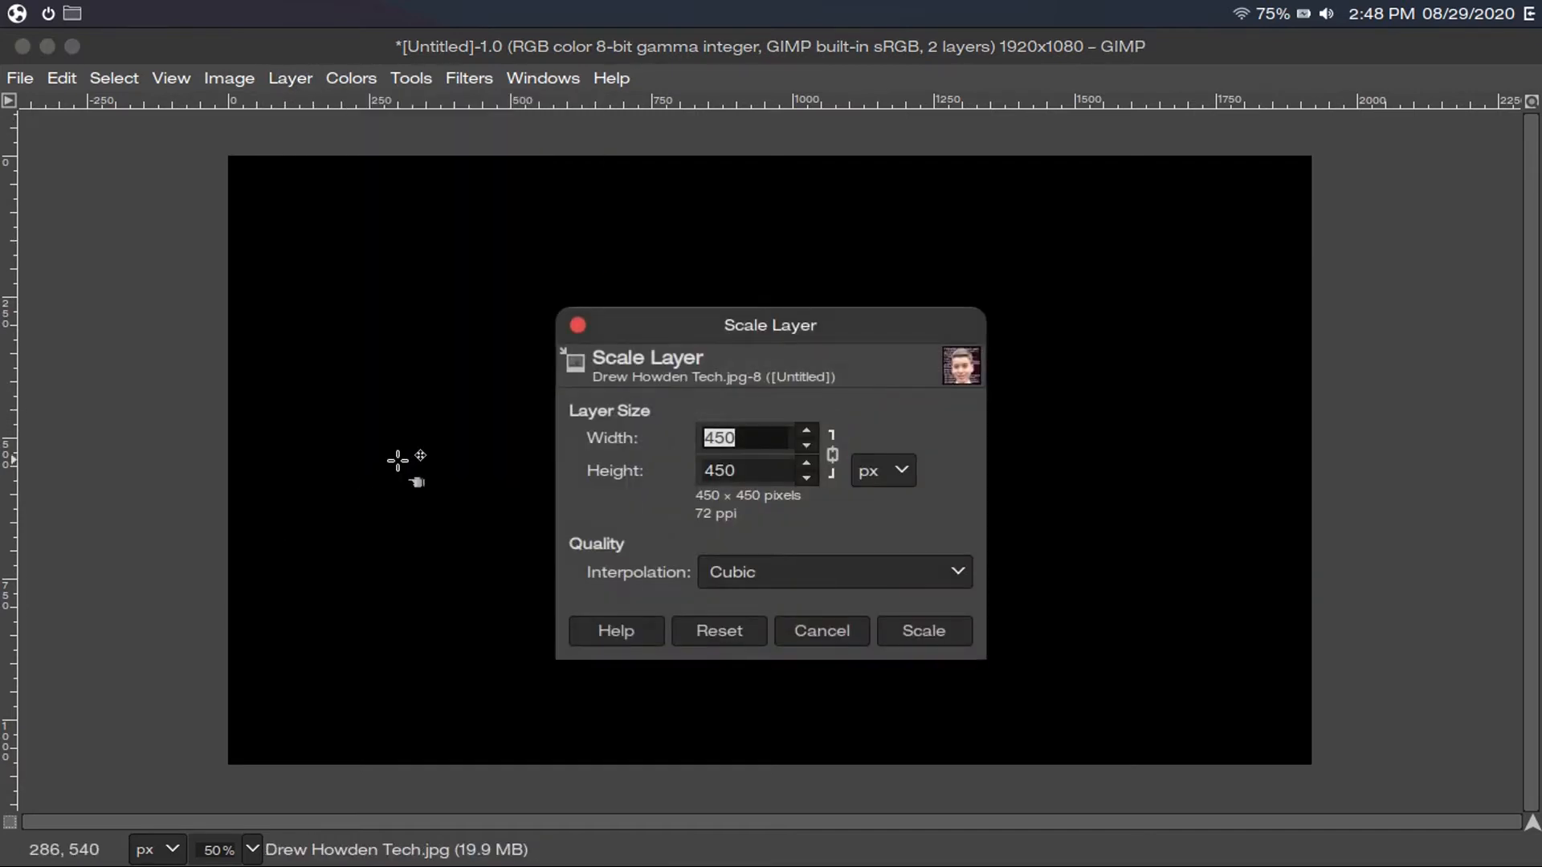
click(745, 470)
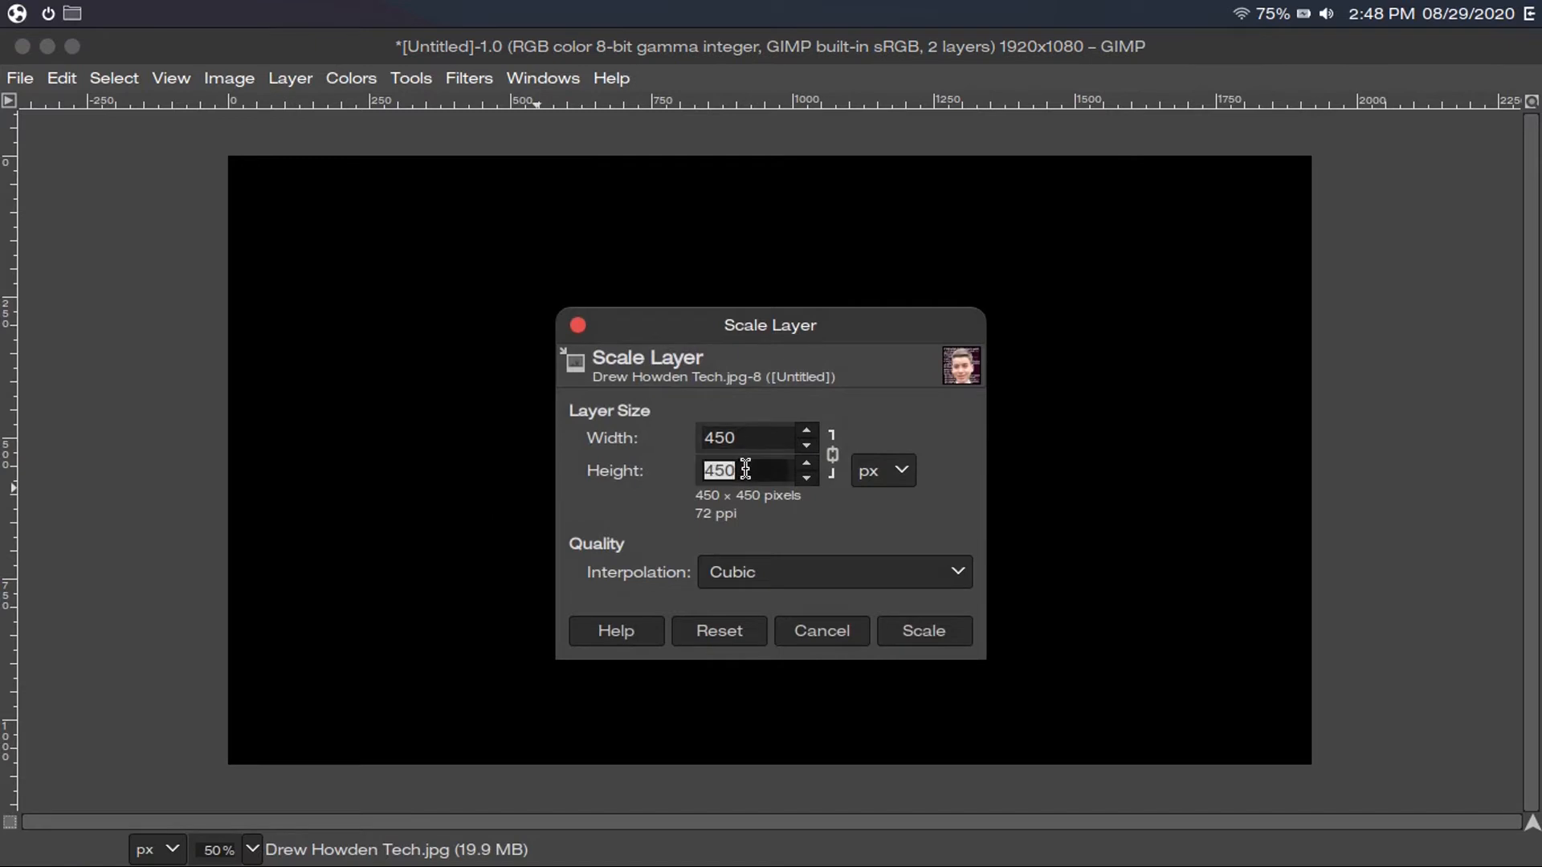
text(1080)
key(Return)
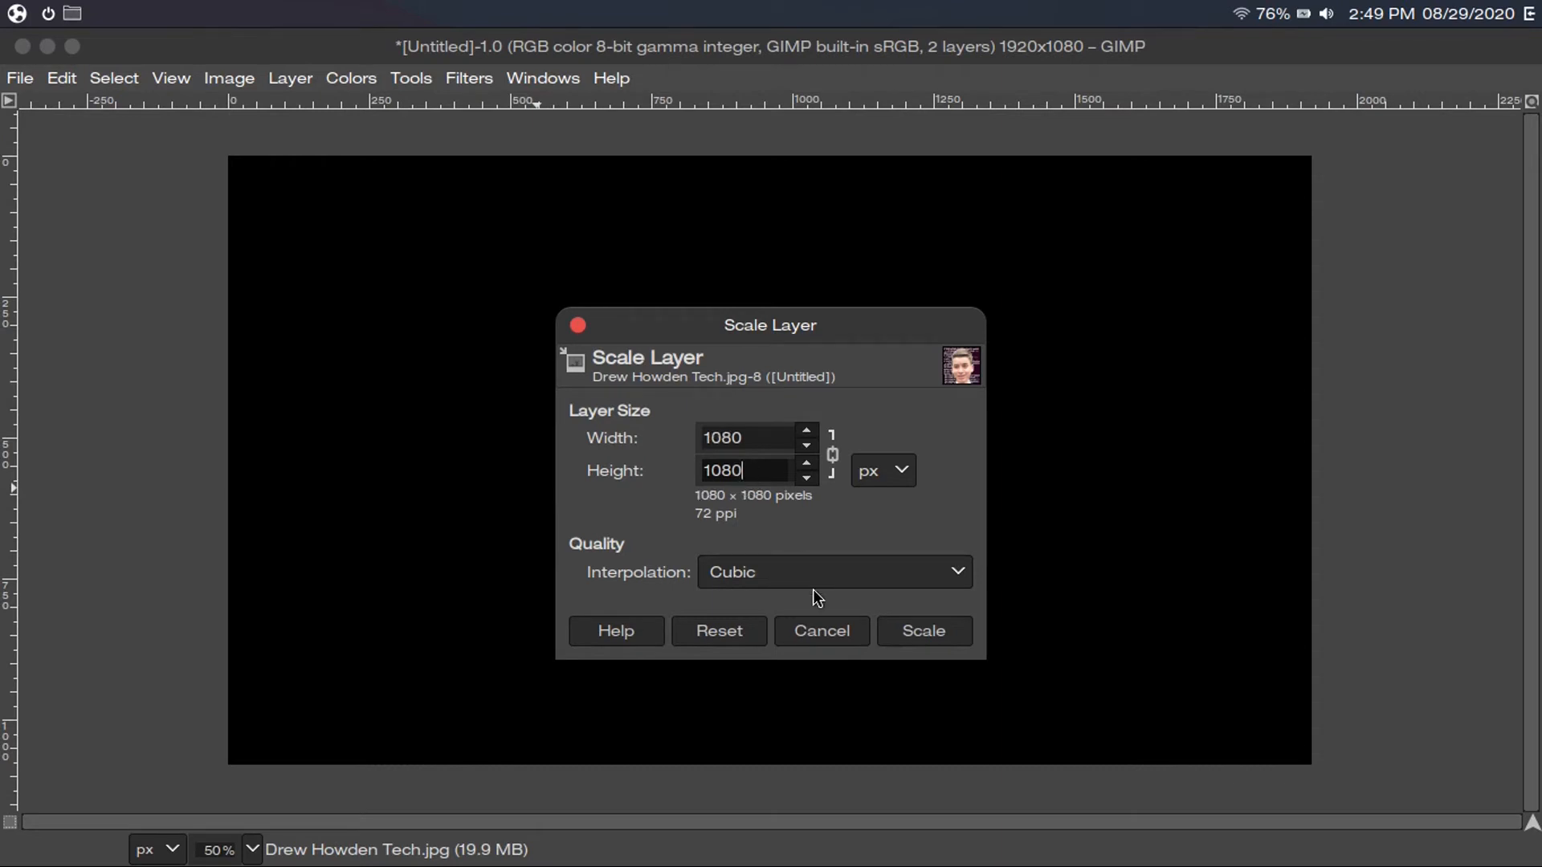
click(912, 634)
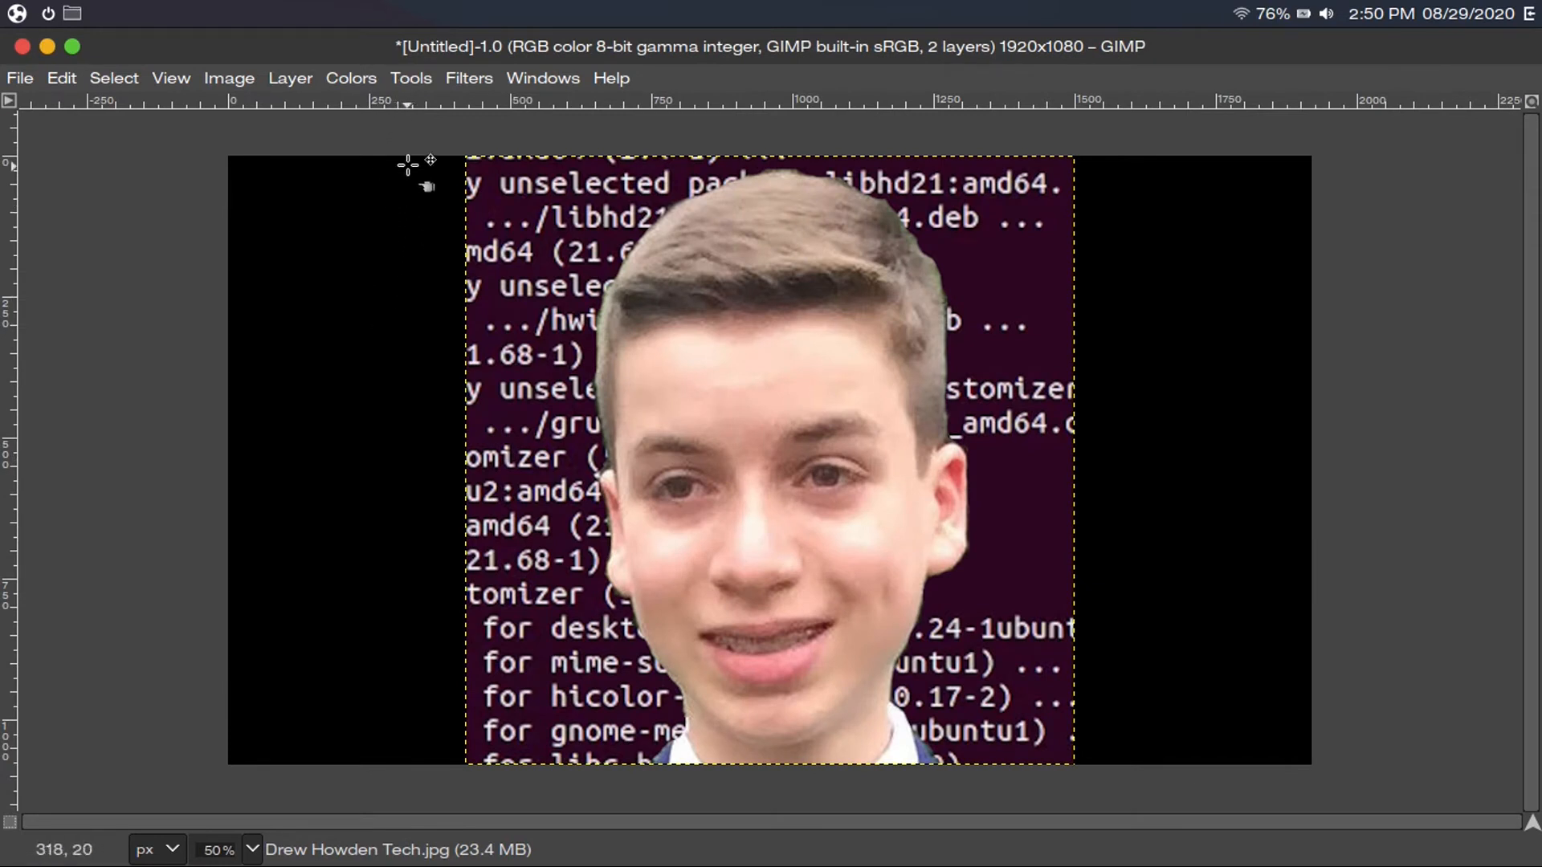
click(410, 77)
mouse_move(434, 159)
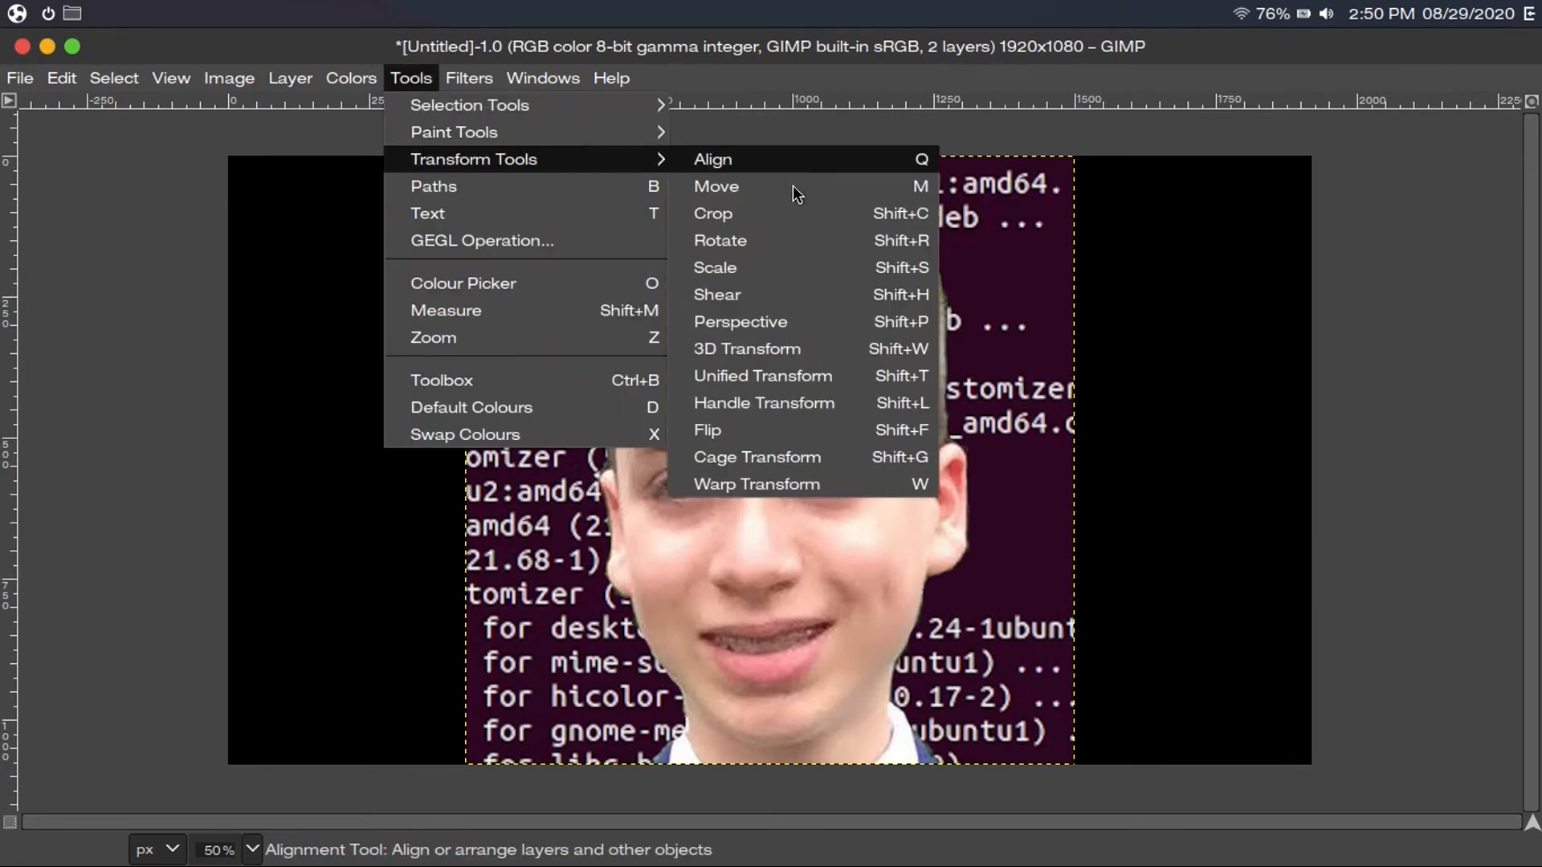
click(758, 266)
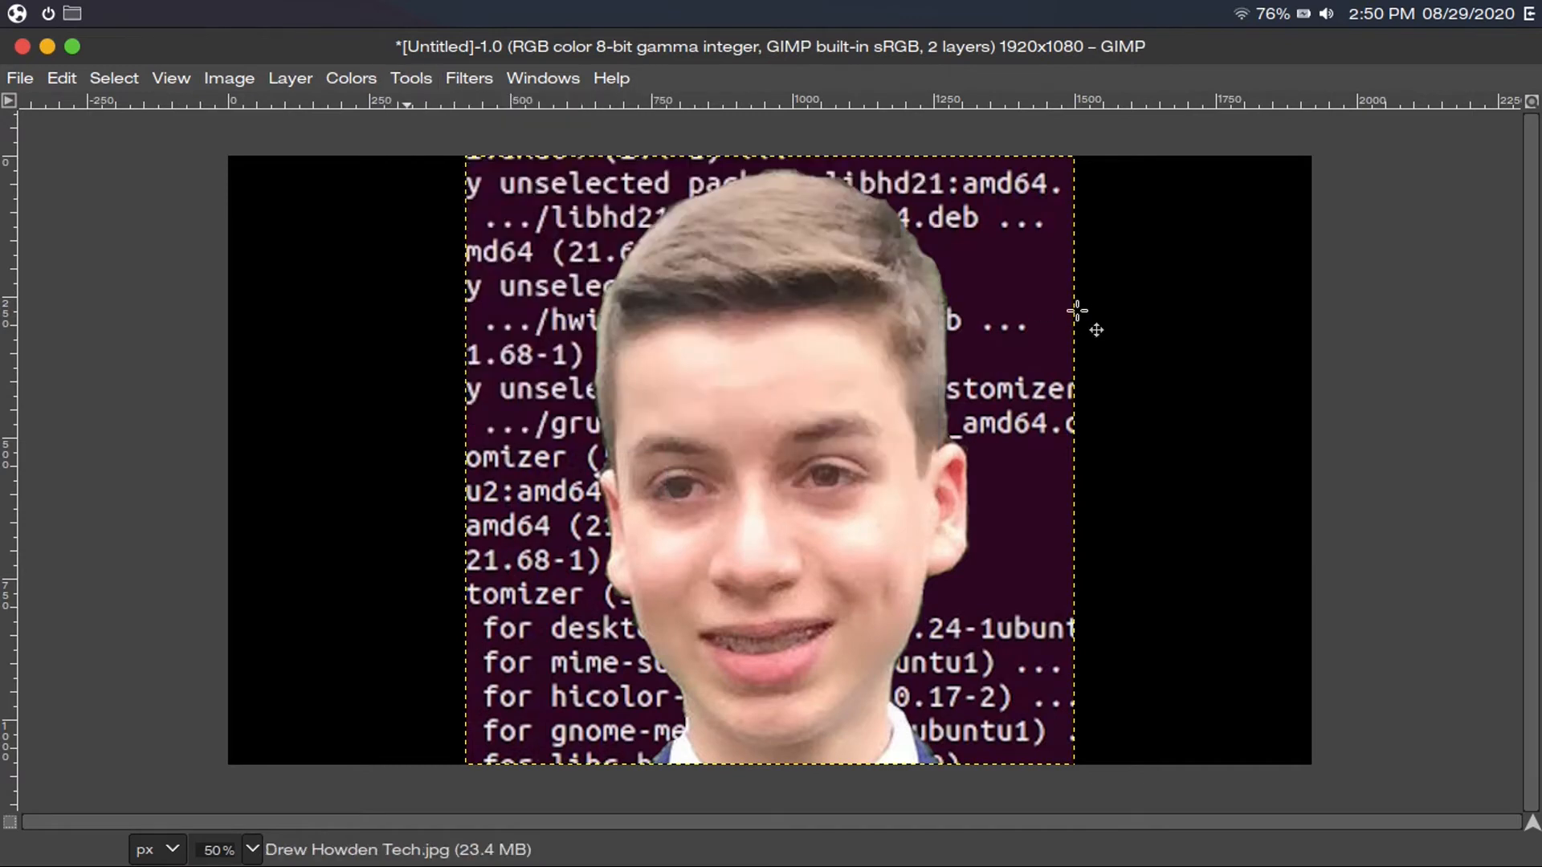
click(1074, 313)
drag(1075, 765, 923, 634)
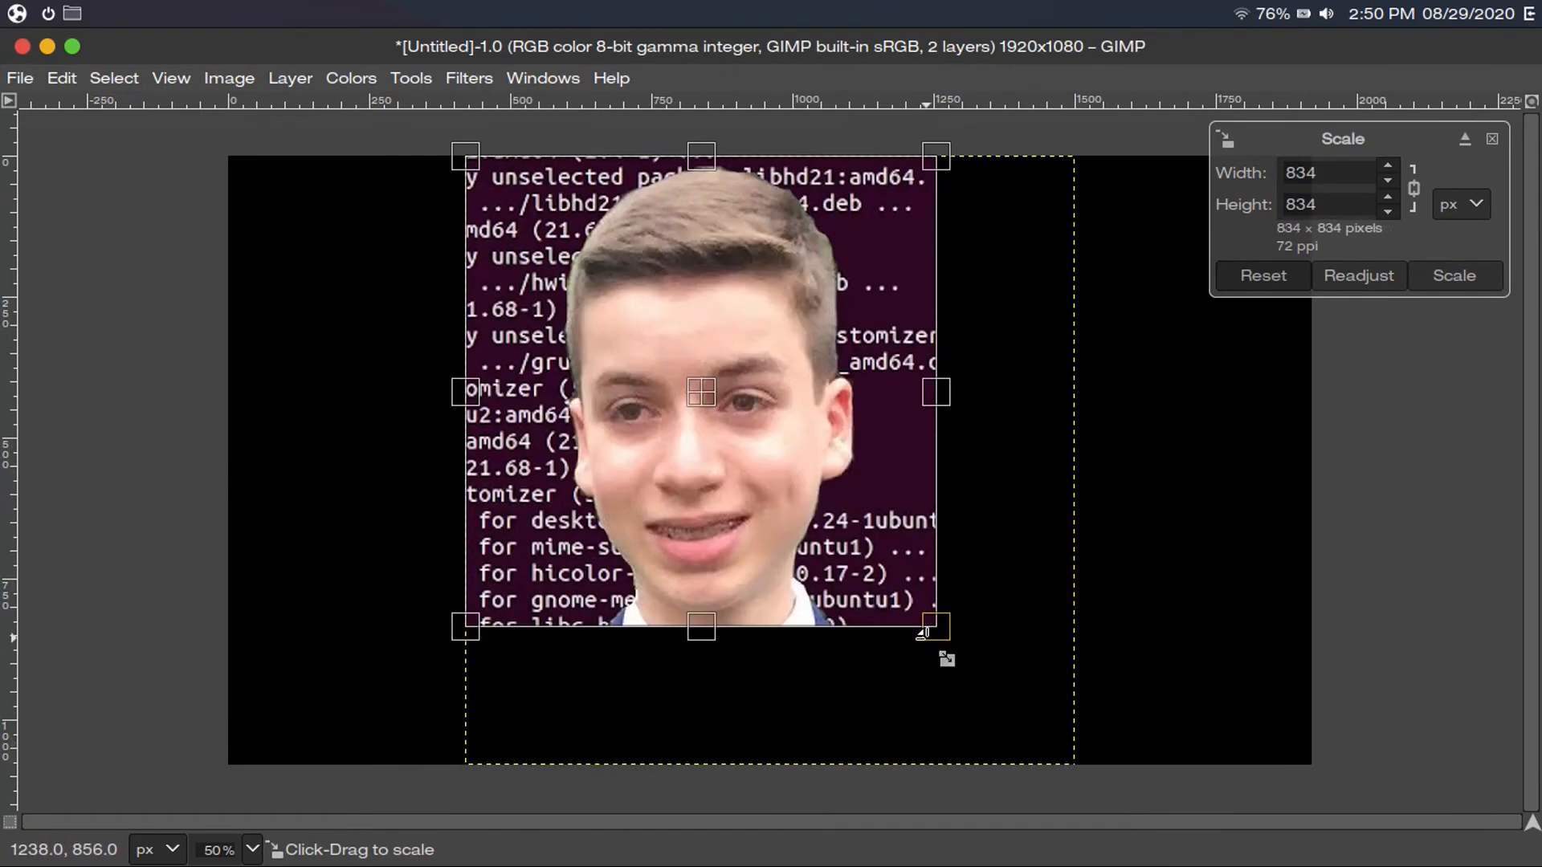
click(1454, 275)
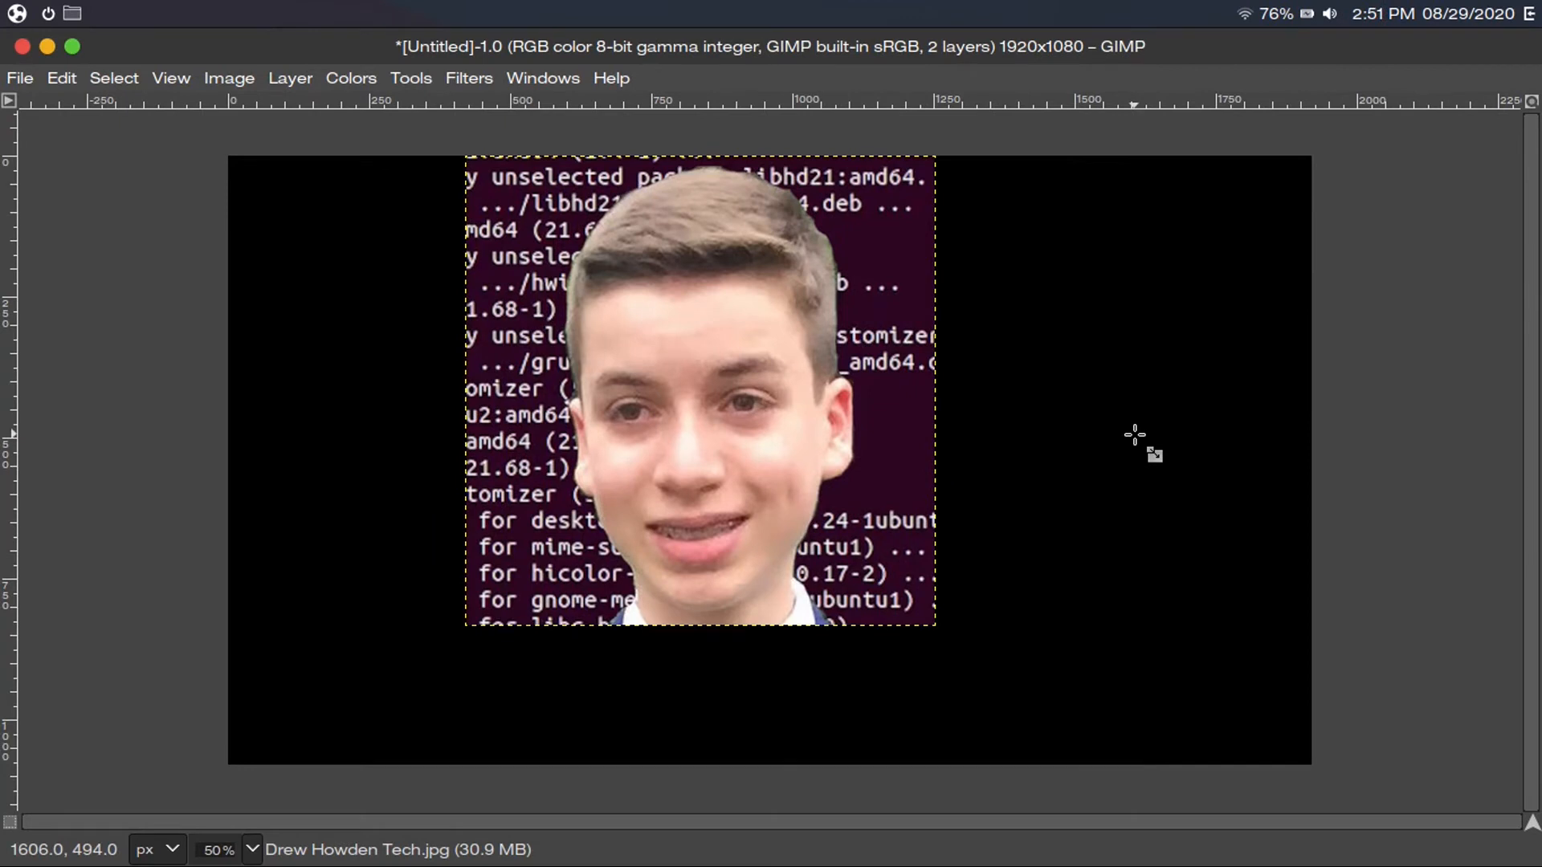
key(ctrl+z)
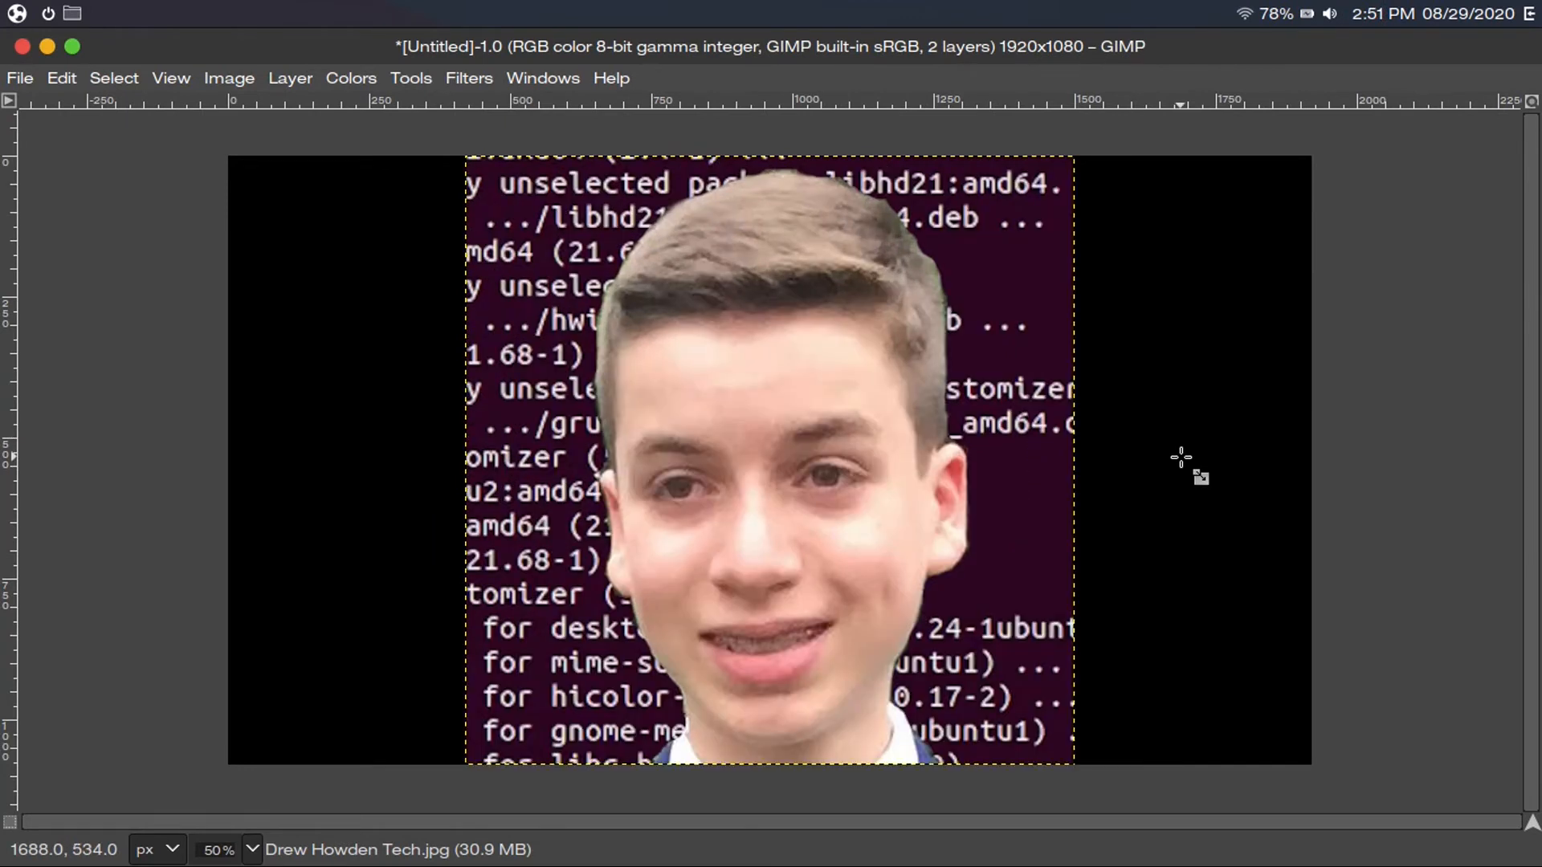
click(543, 77)
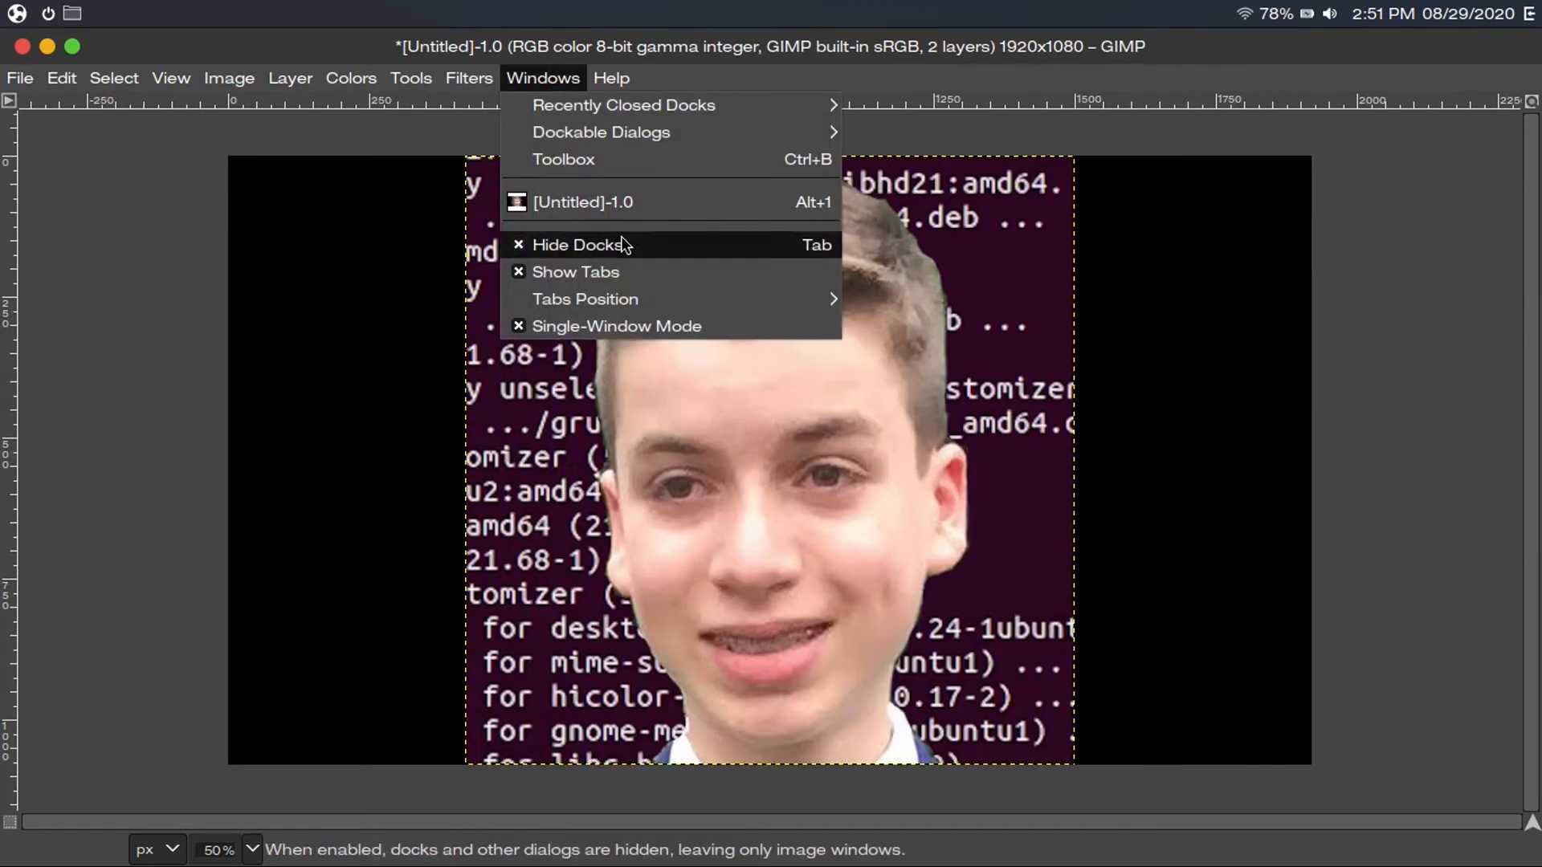
click(618, 239)
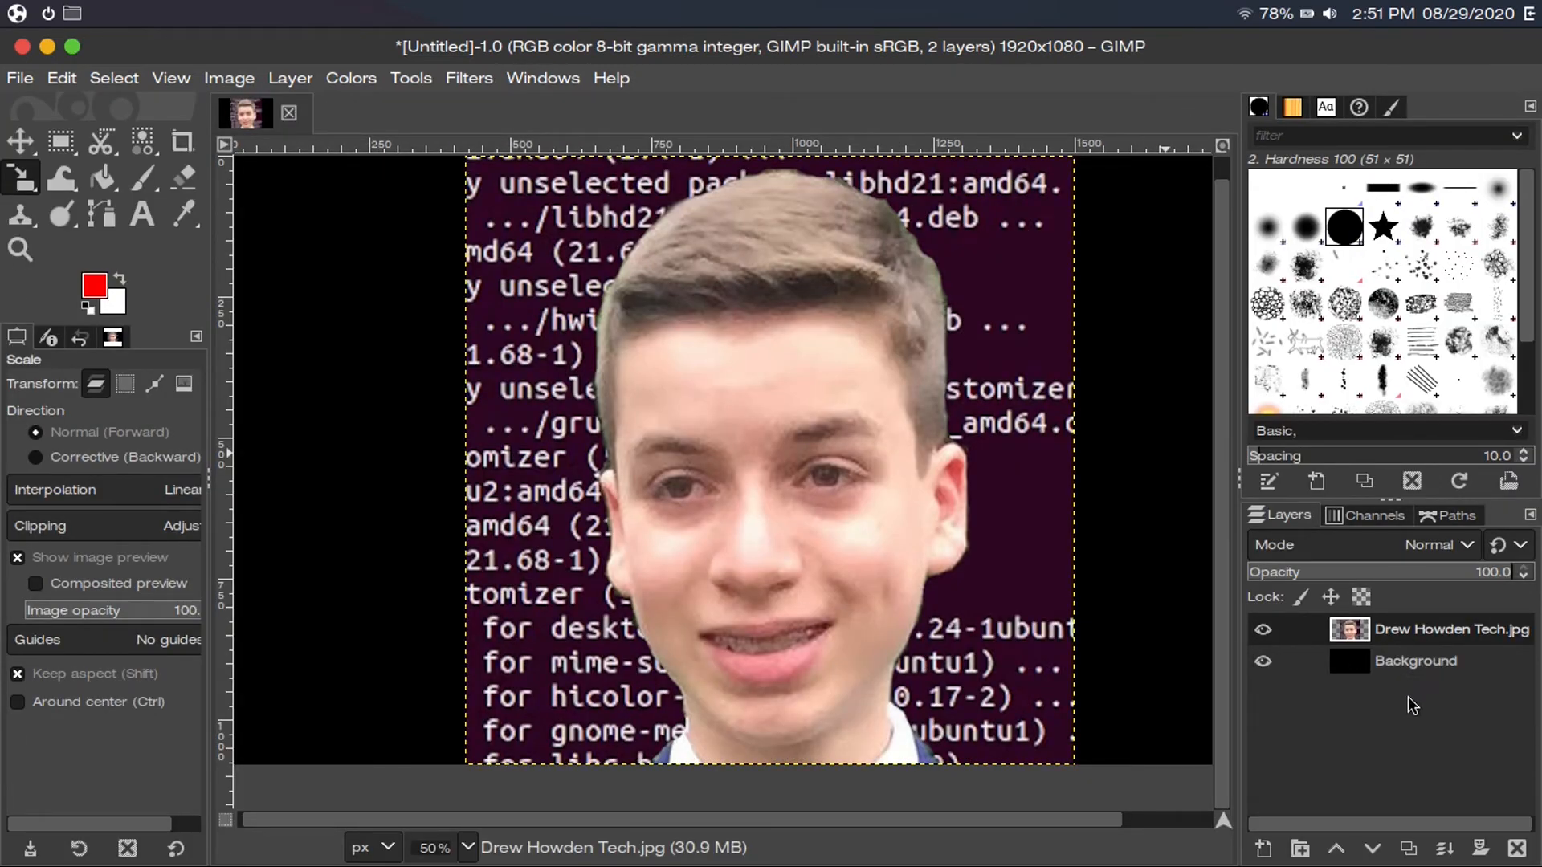
click(1424, 665)
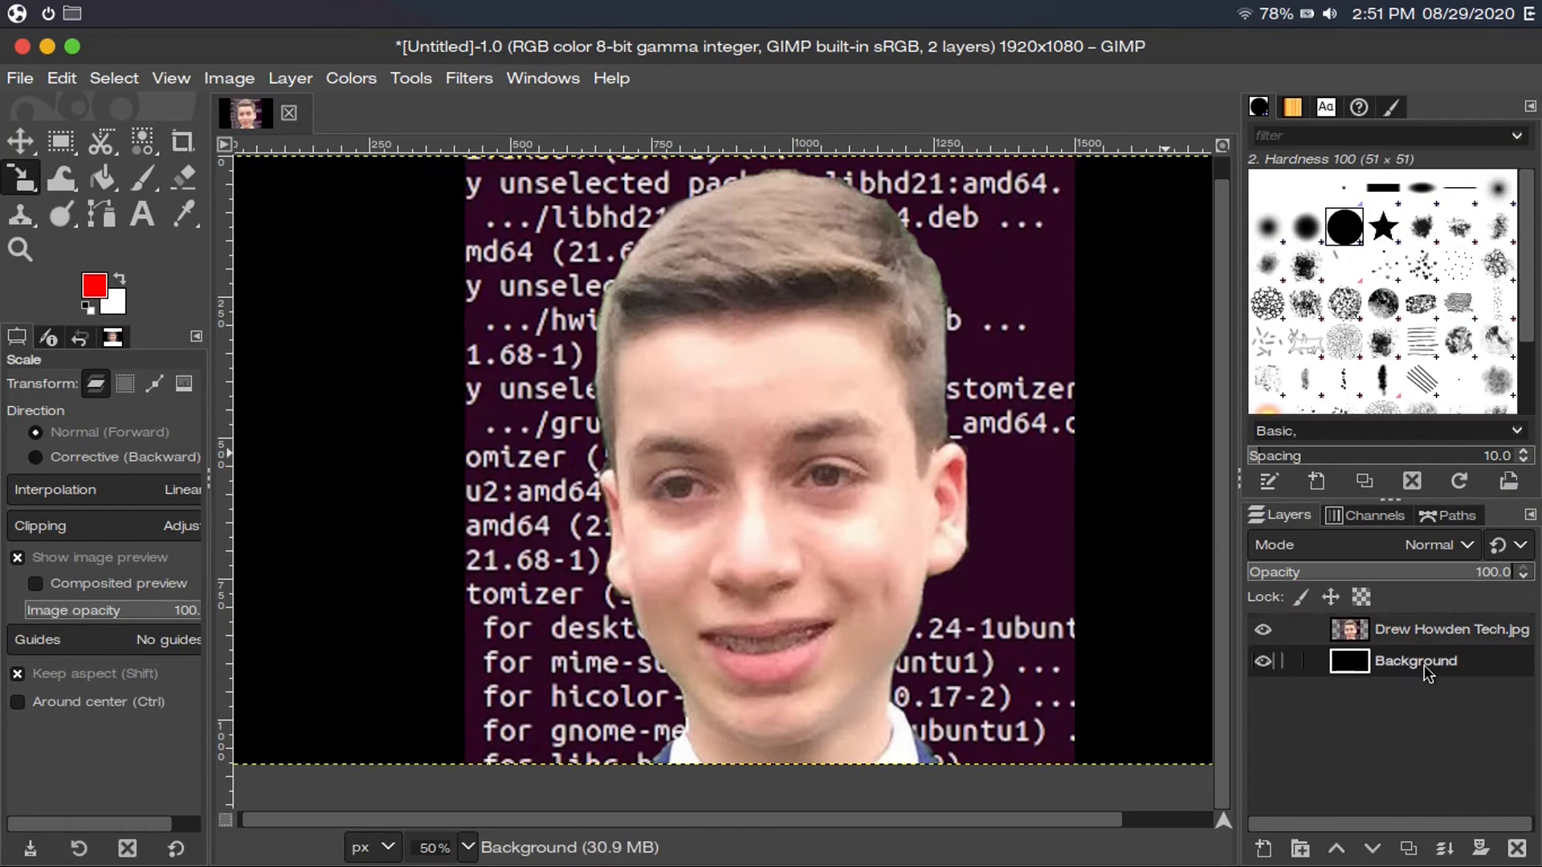
click(1428, 637)
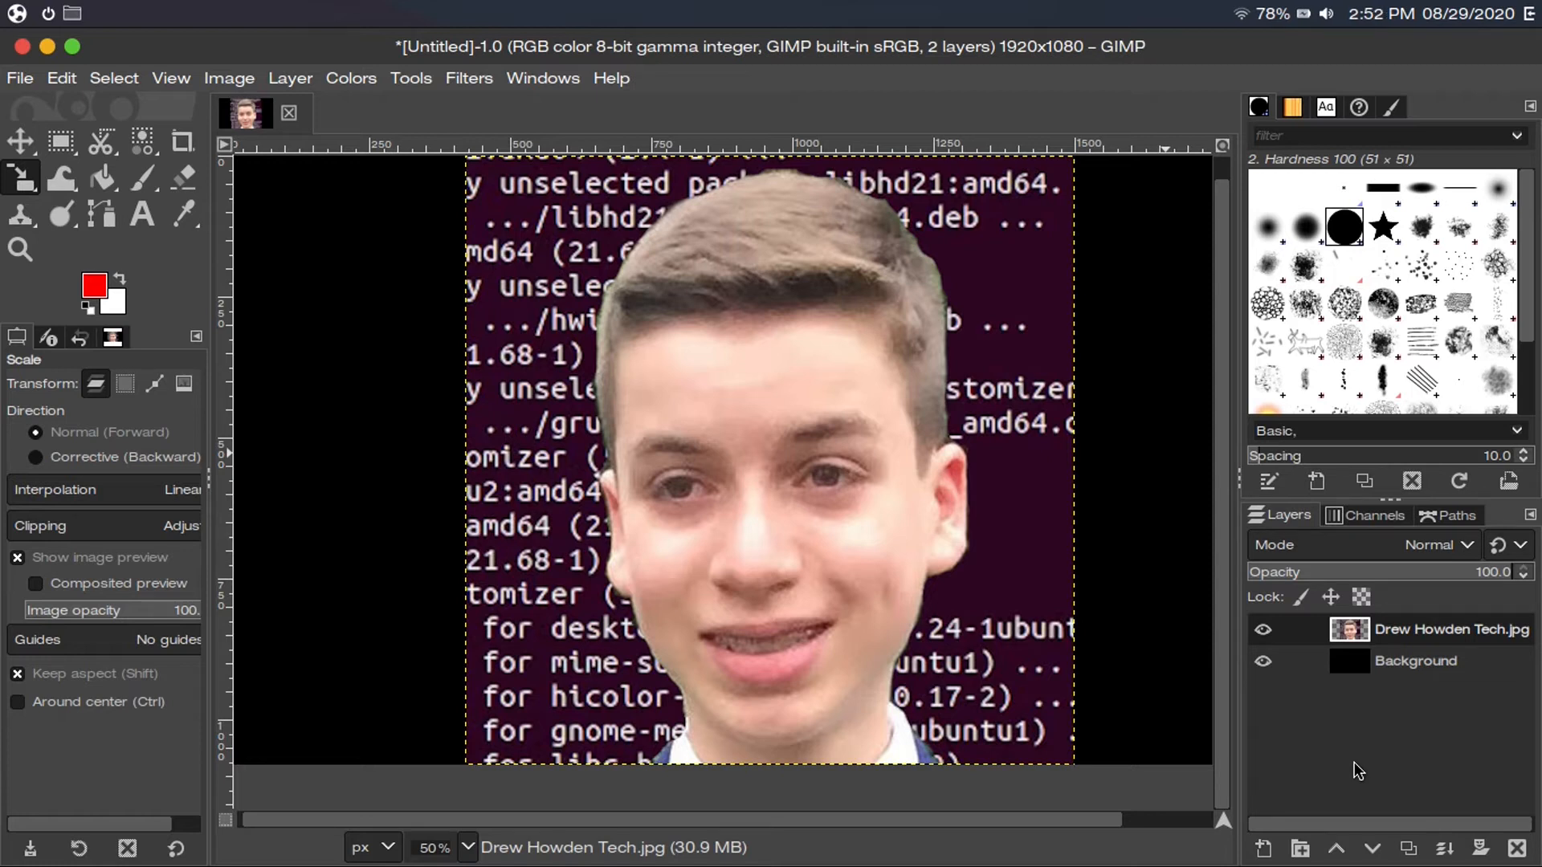
click(534, 73)
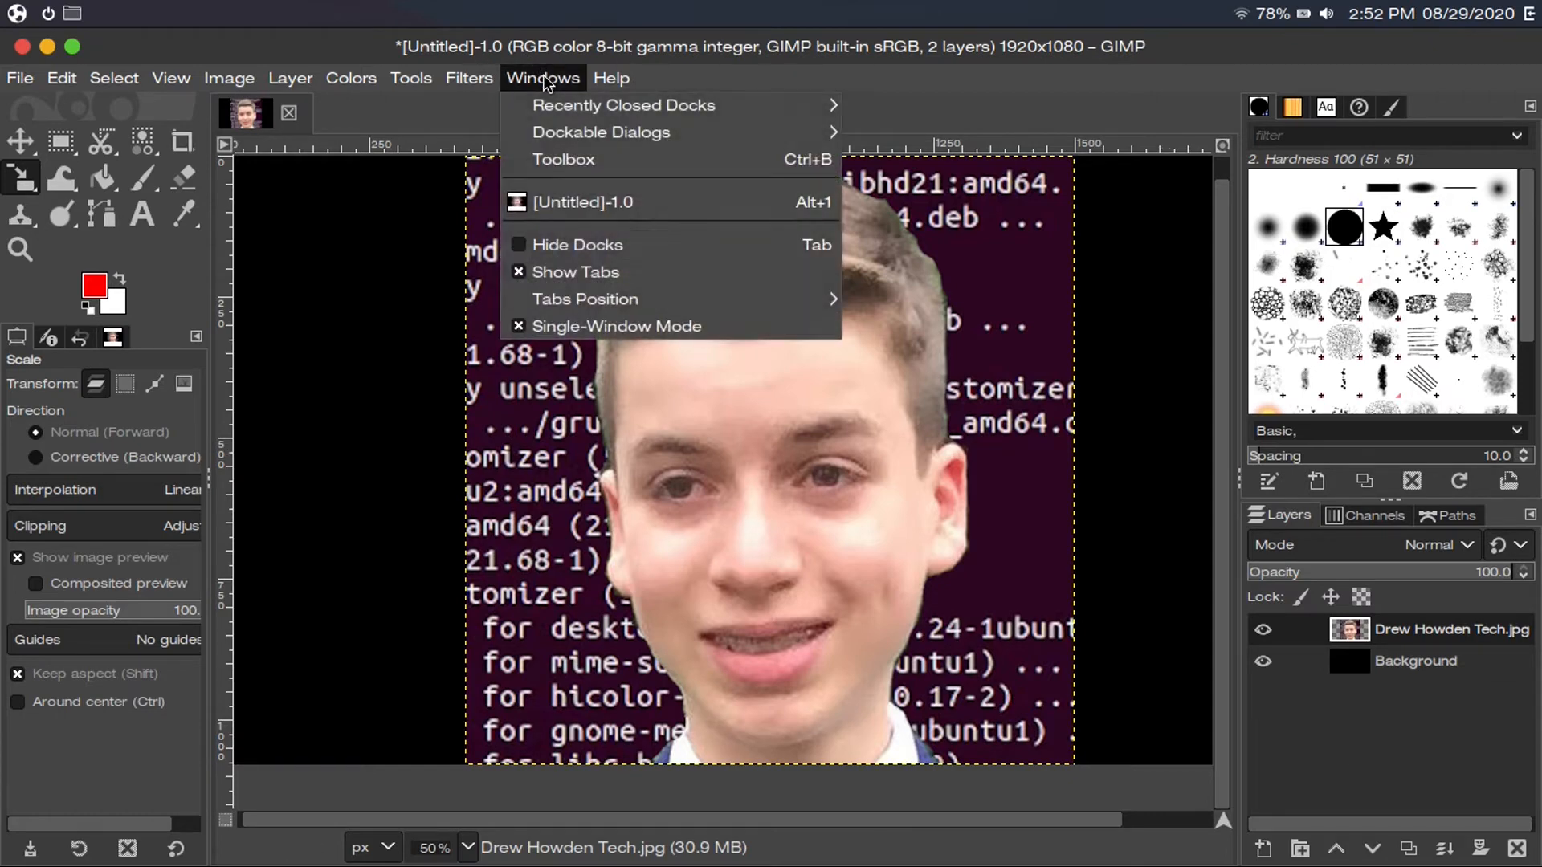
click(601, 250)
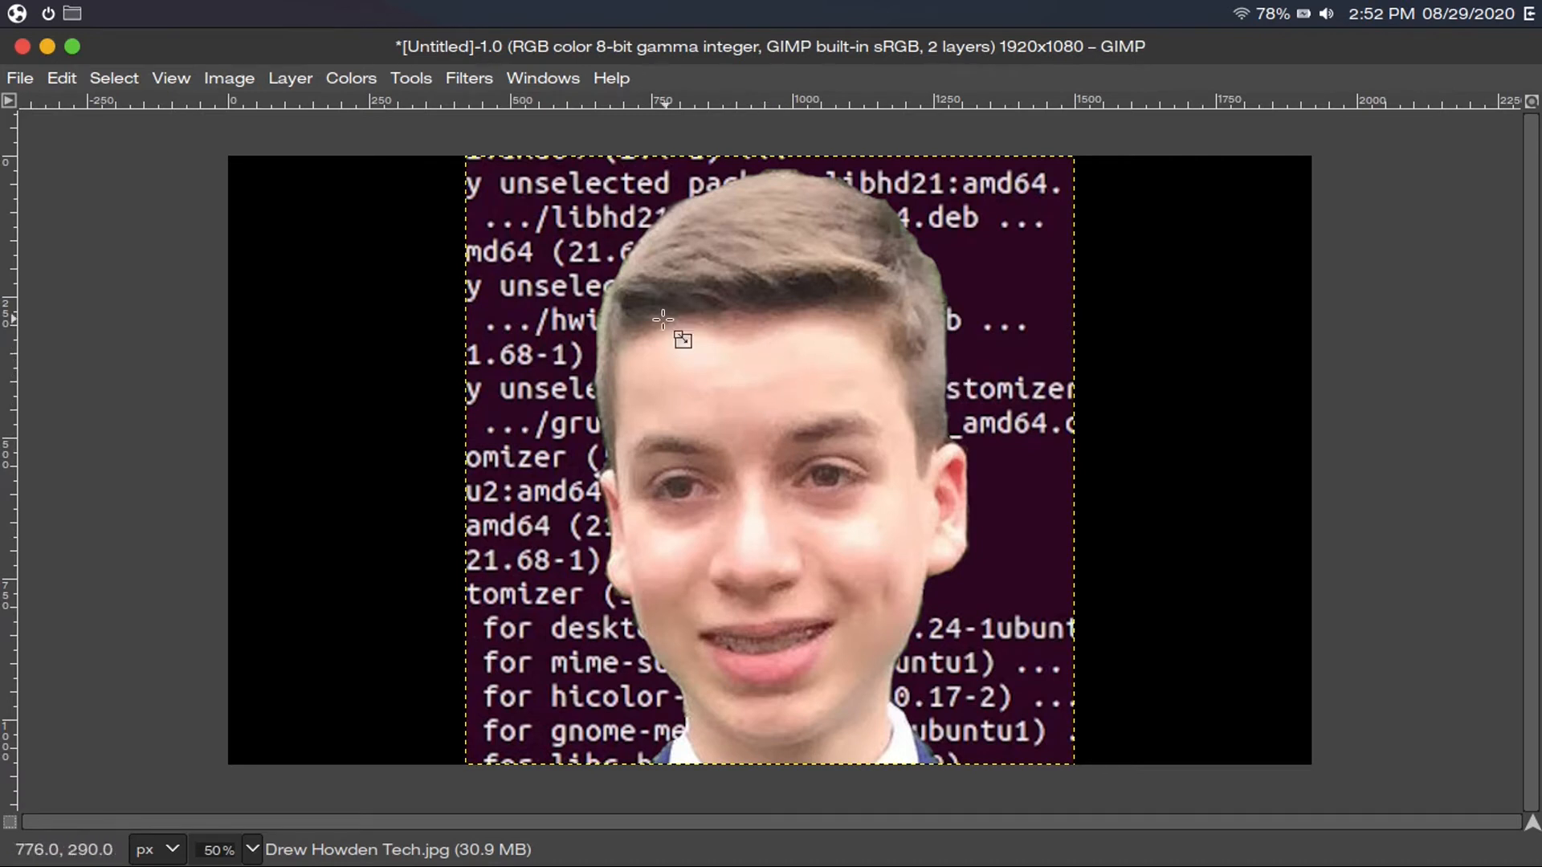
Add an alpha channel to the portrait layer and switch to the Eraser tool
click(283, 79)
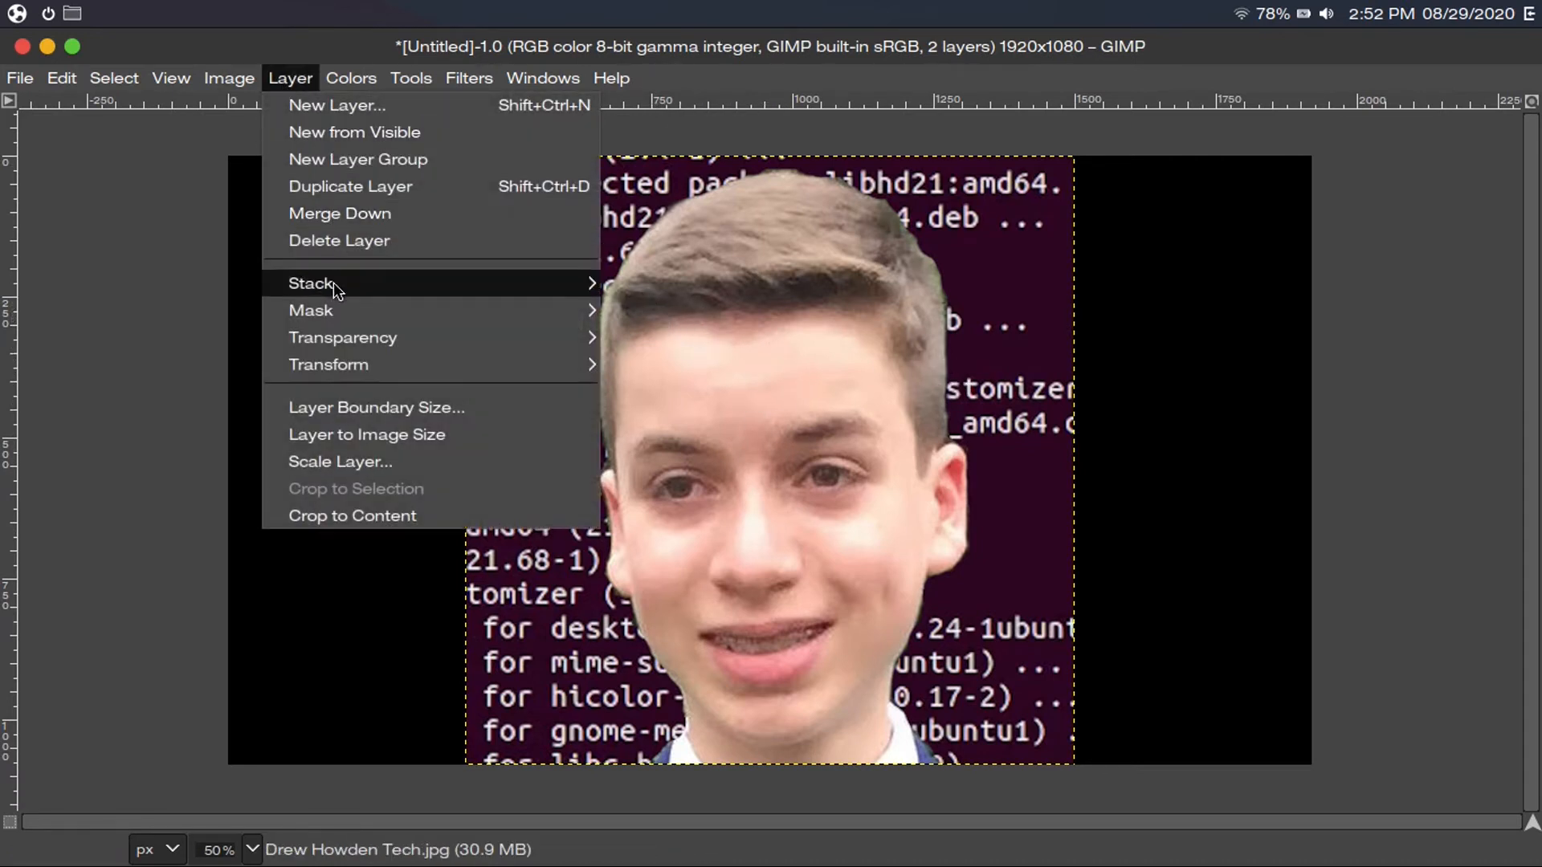
mouse_move(503, 343)
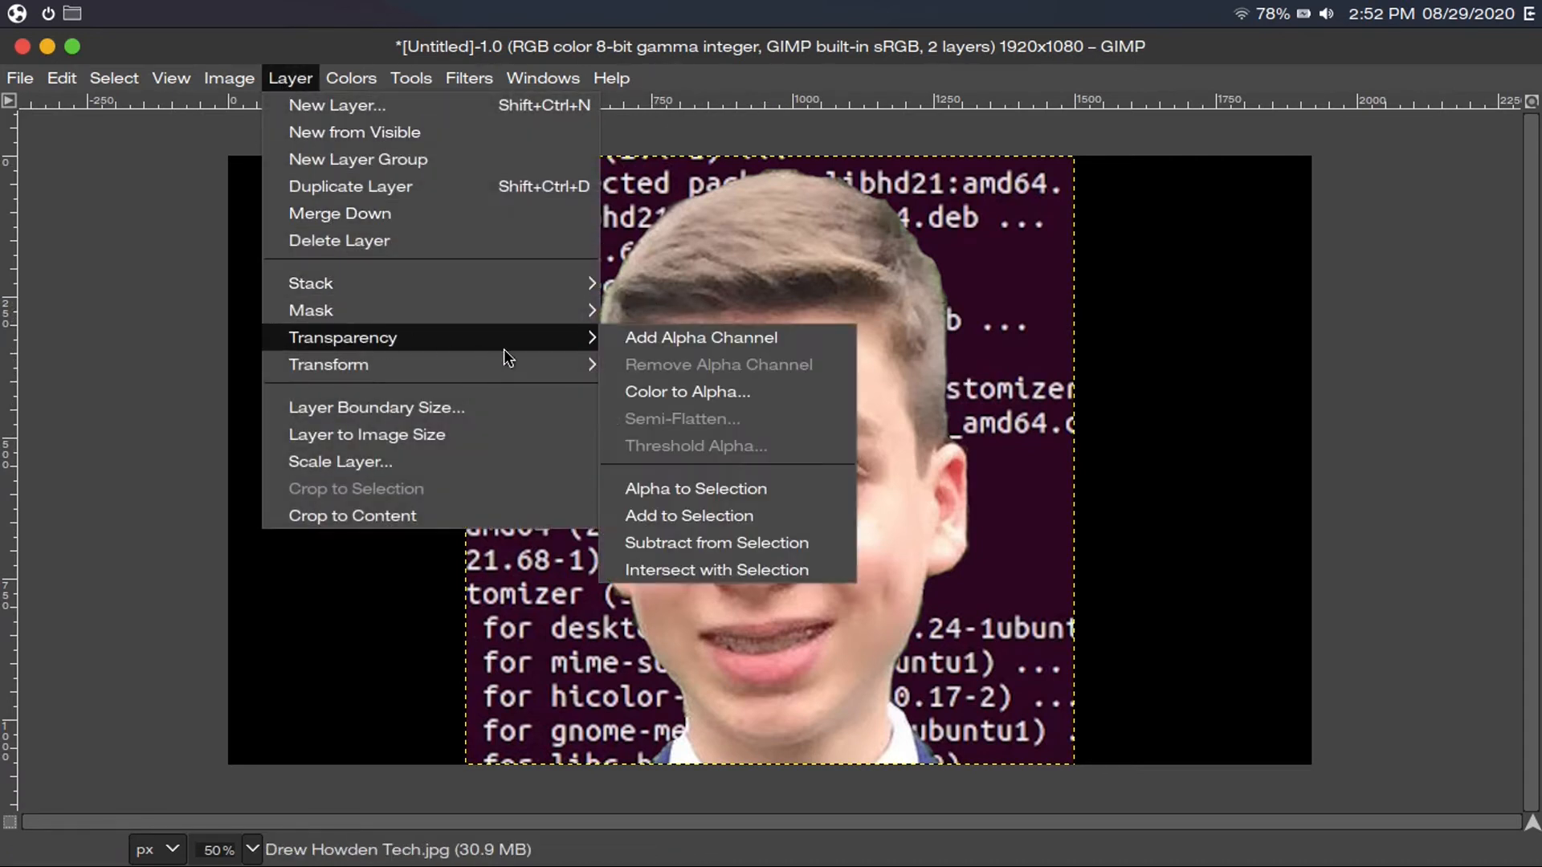
click(657, 338)
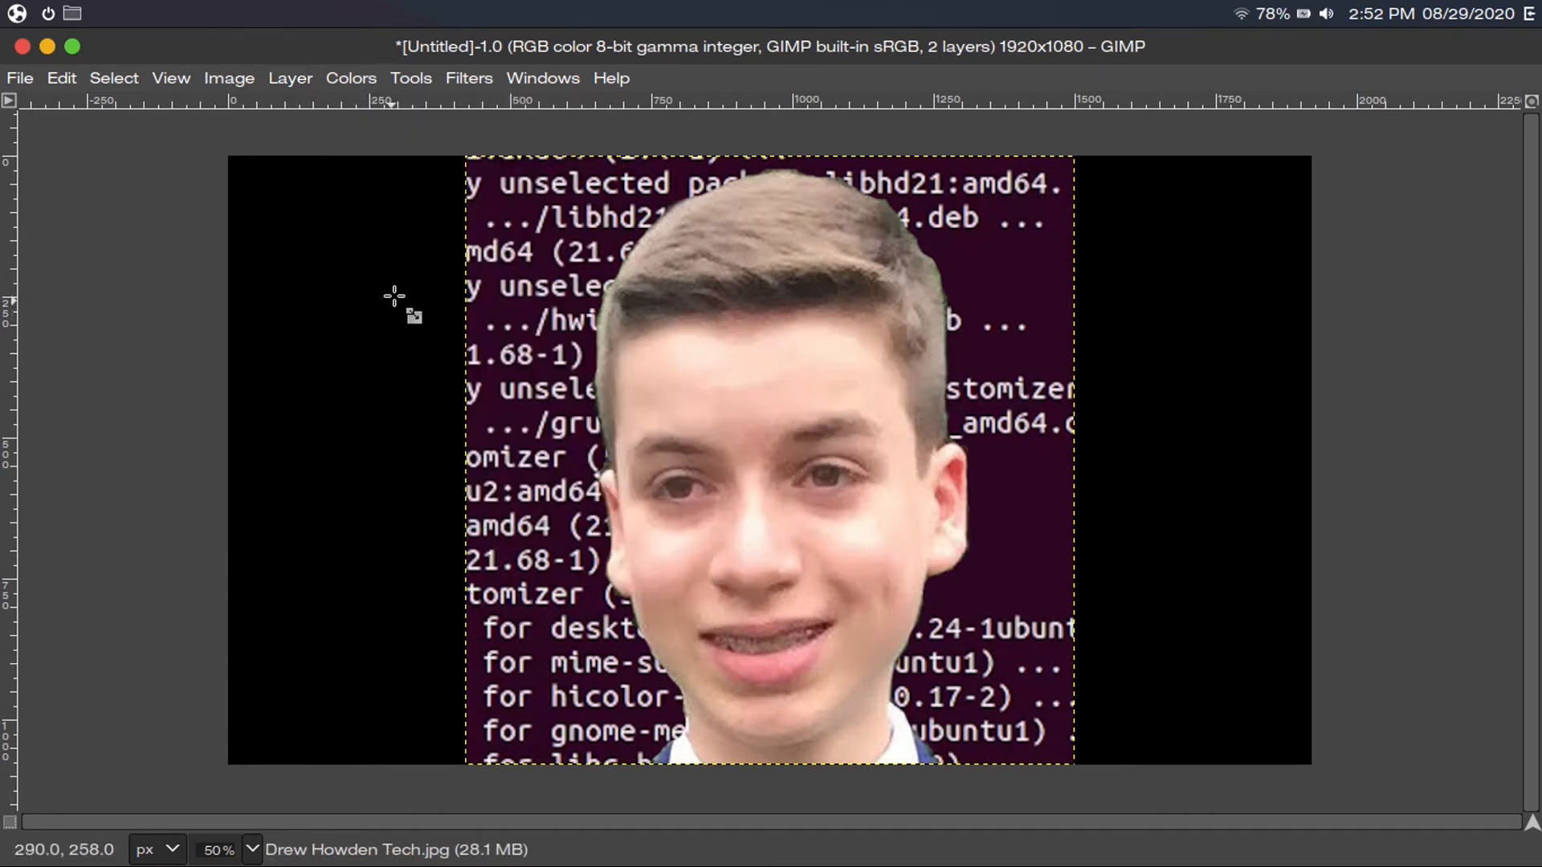
click(411, 77)
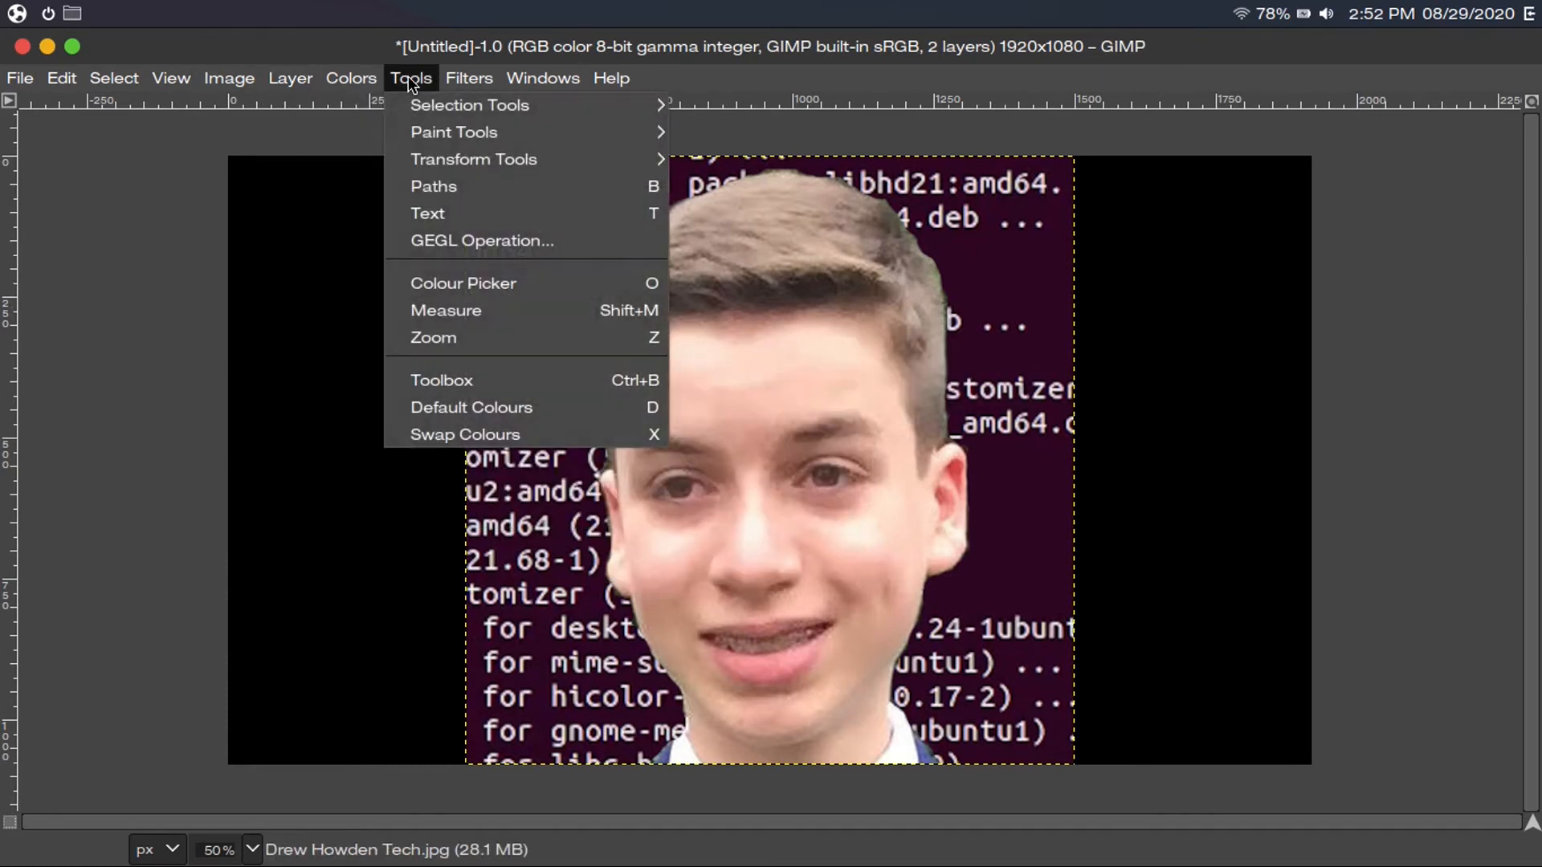
mouse_move(591, 132)
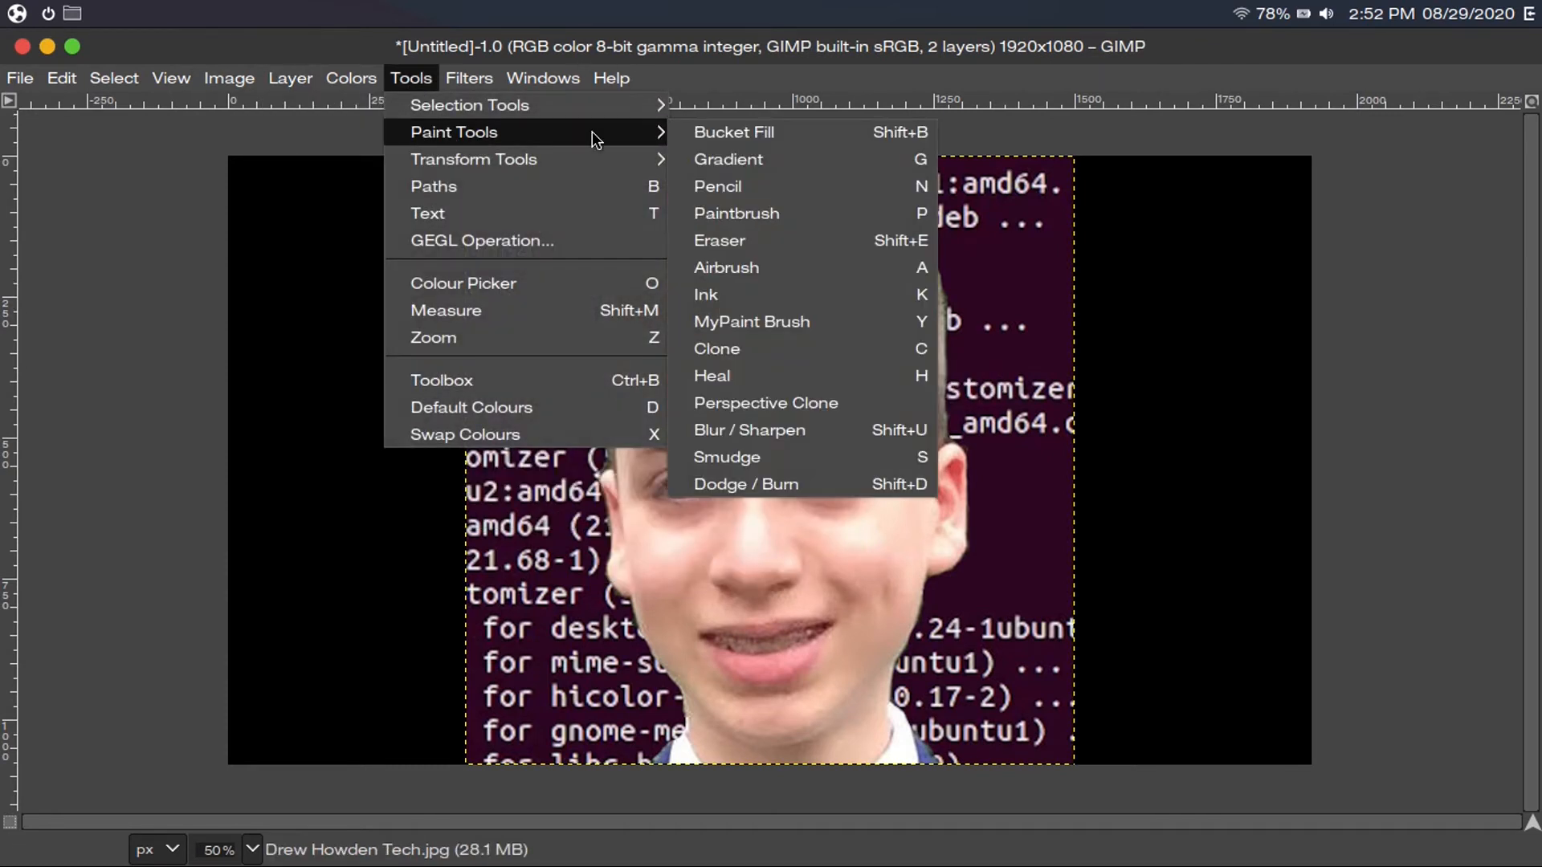
click(994, 318)
key(Tab)
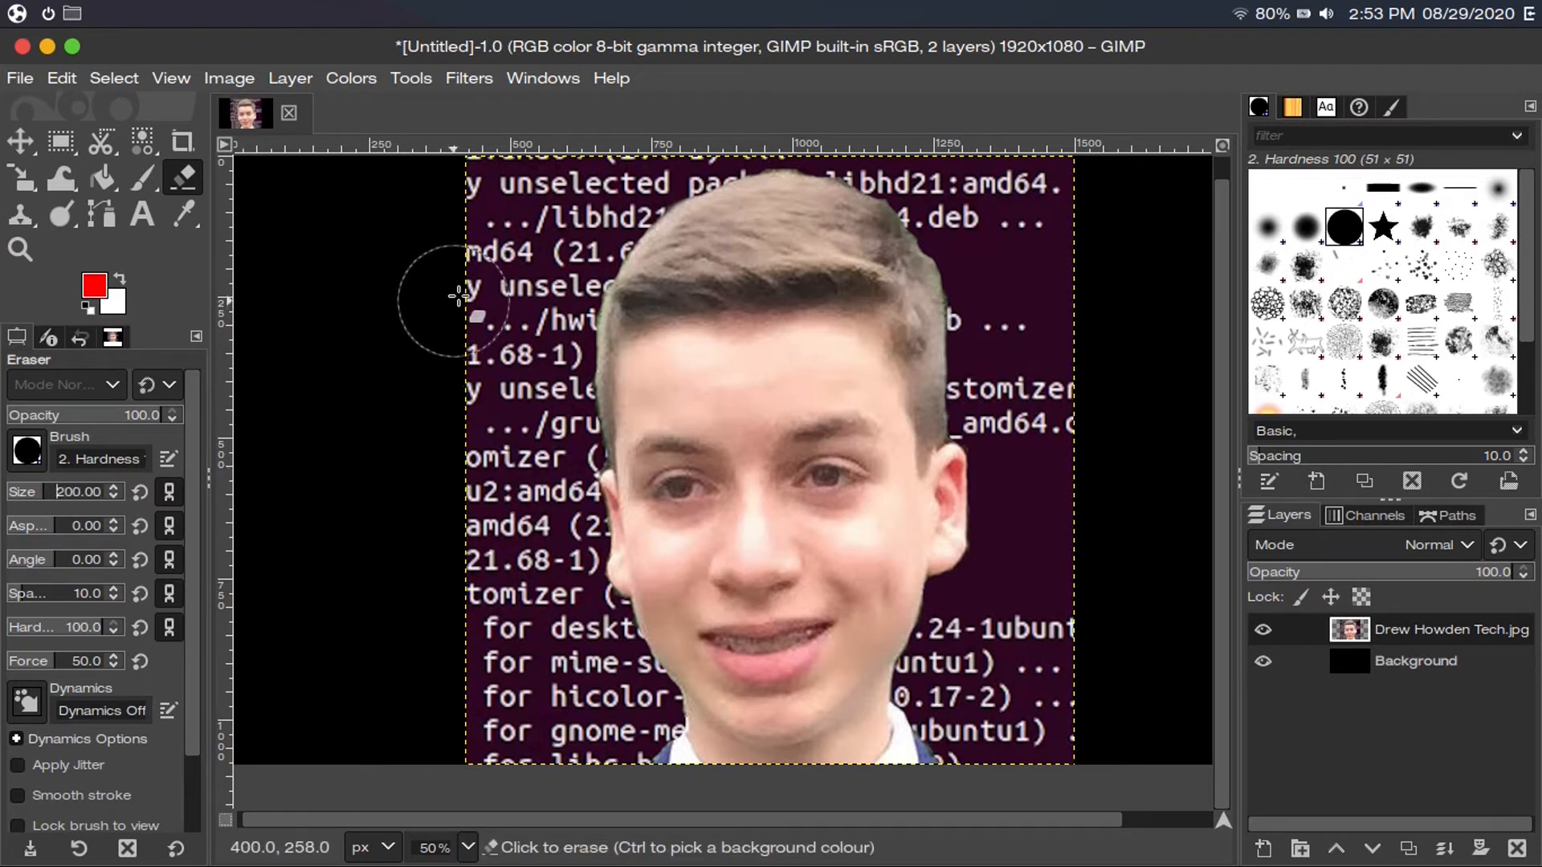
key(Tab)
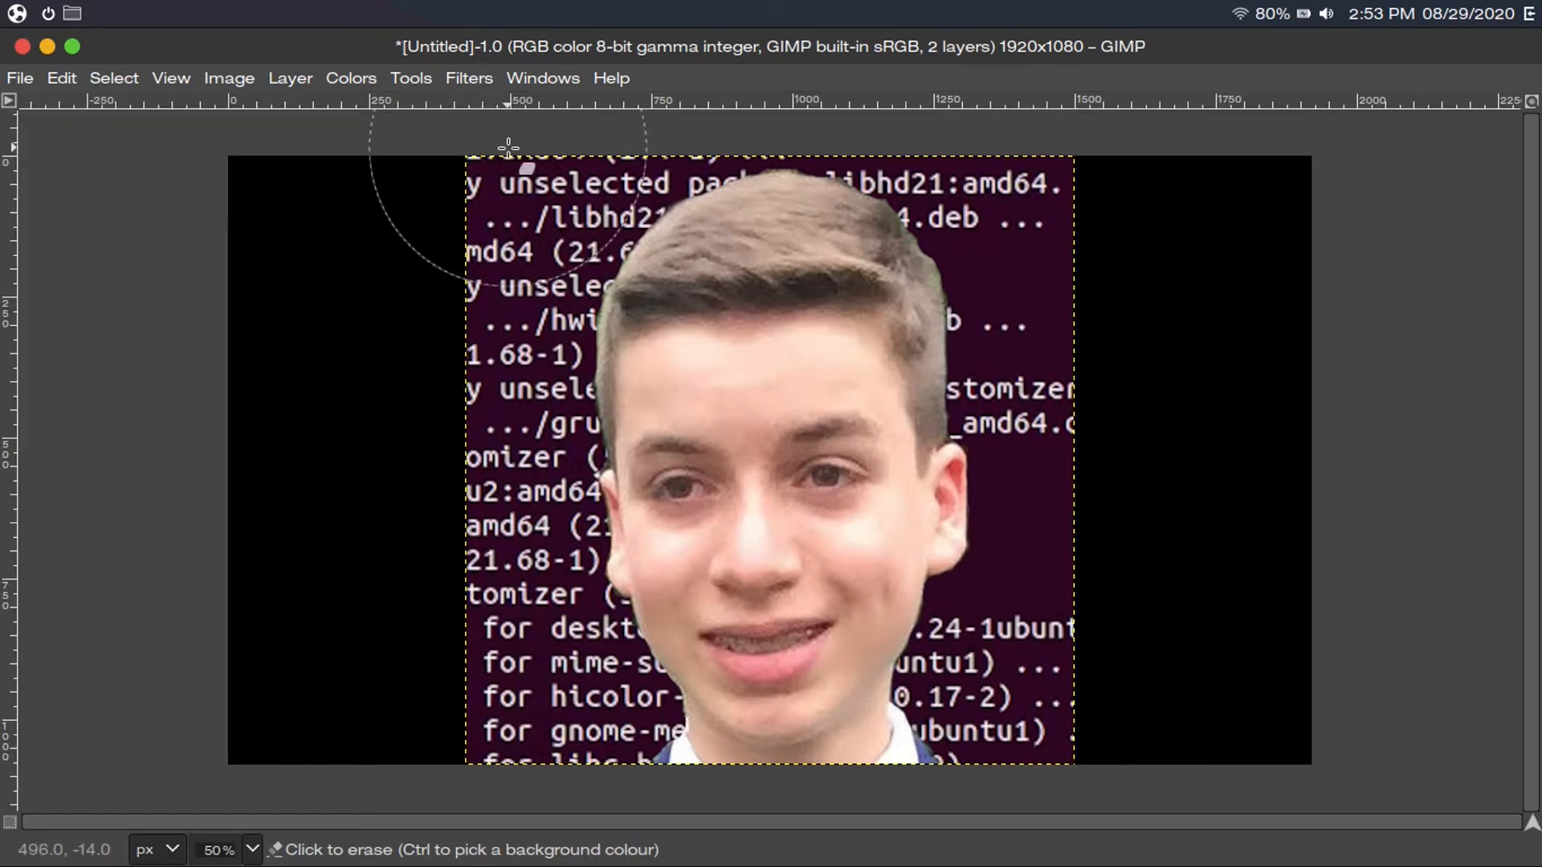
Erase the terminal background along the left, right and corners with the 500 px eraser
mouse_move(509, 147)
mouse_down()
mouse_move(424, 369)
mouse_move(419, 759)
mouse_up()
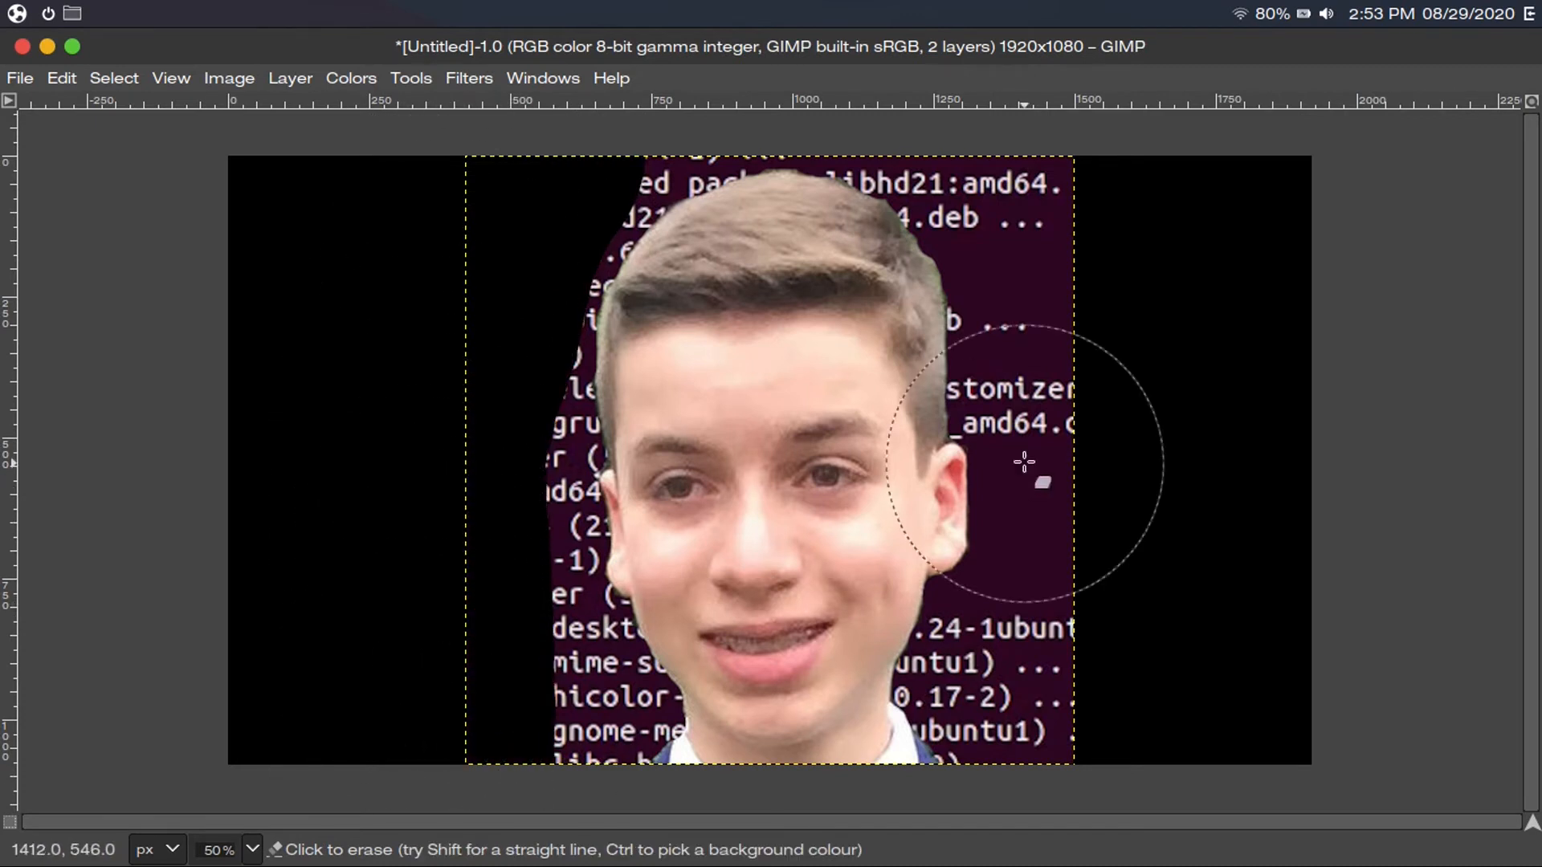
click(1097, 221)
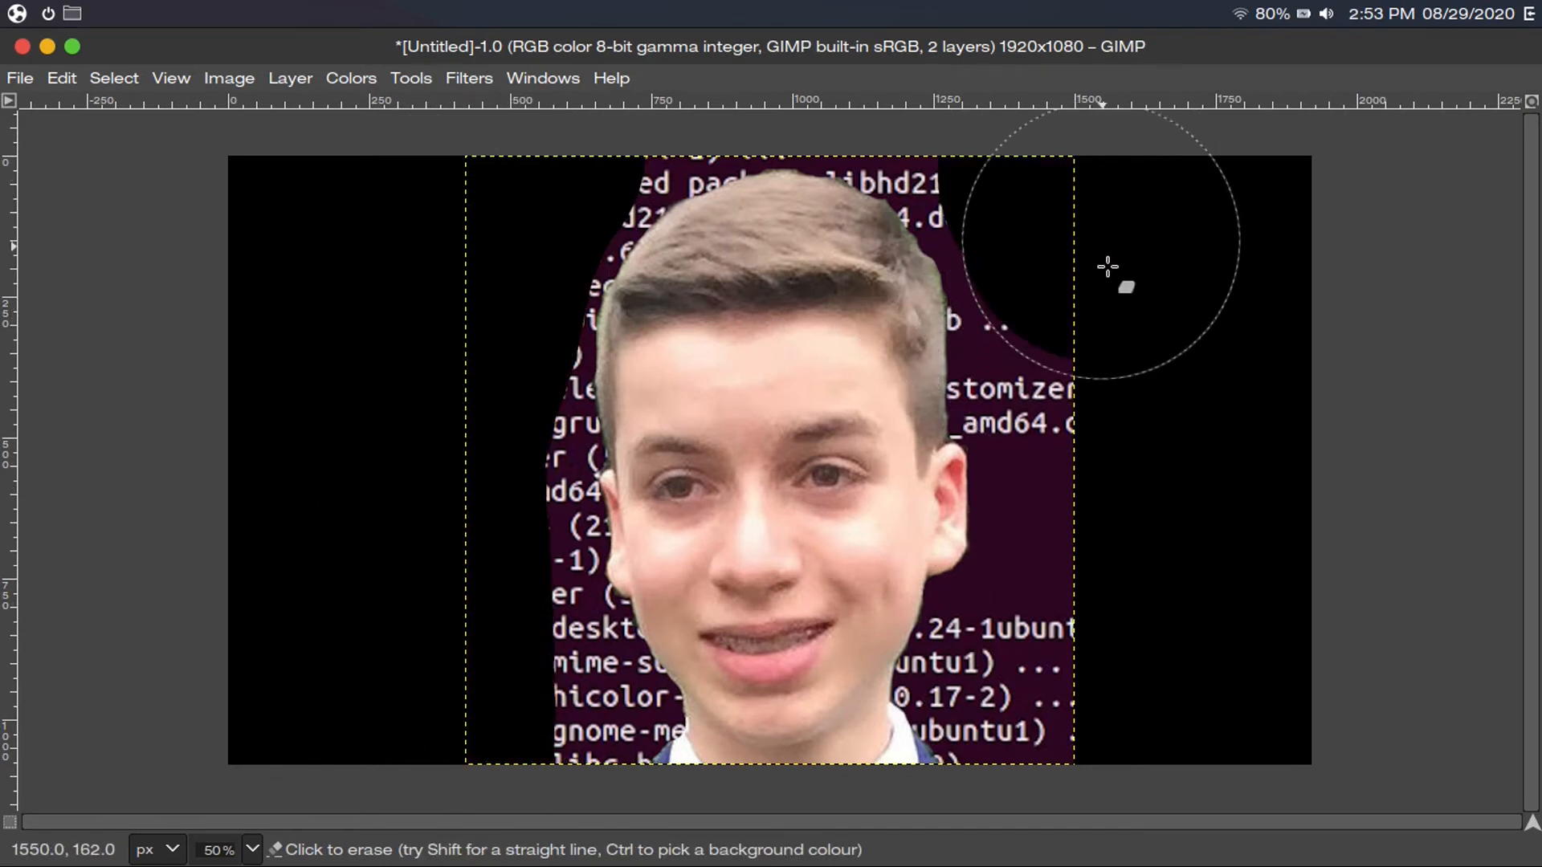
mouse_move(1108, 267)
mouse_down()
mouse_move(1136, 489)
mouse_move(1124, 759)
mouse_up()
drag(611, 699, 453, 547)
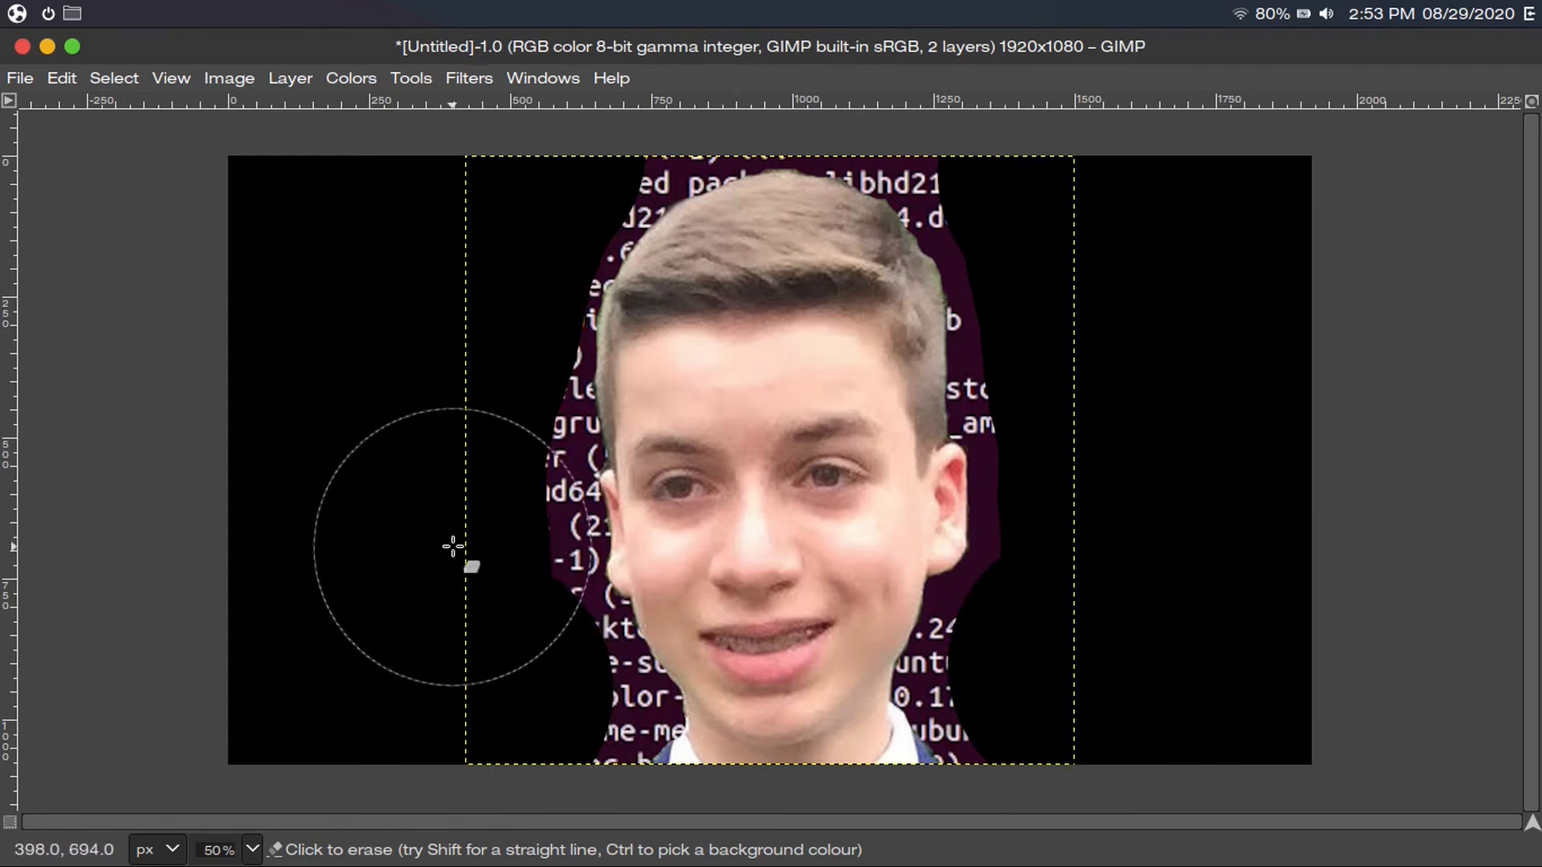
click(453, 547)
click(1025, 121)
click(538, 133)
click(1128, 528)
click(483, 674)
Shrink the eraser to 200 px and erase the background close to both sides of the head
key(Tab)
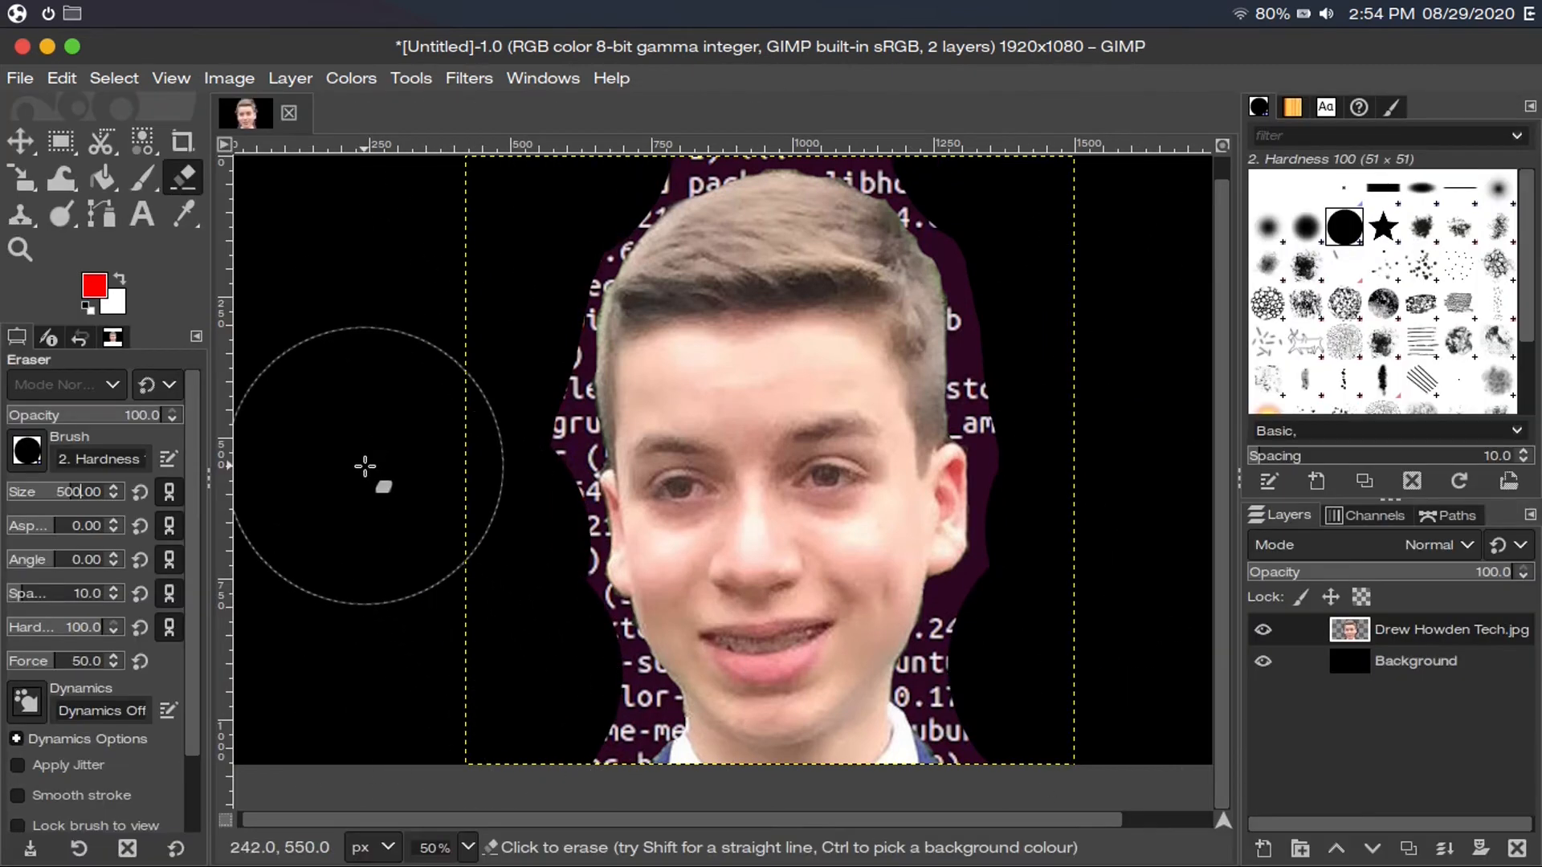
key(BackSpace)
text(2)
key(Return)
mouse_move(517, 455)
mouse_down()
mouse_move(533, 428)
mouse_move(533, 498)
mouse_move(971, 681)
mouse_up()
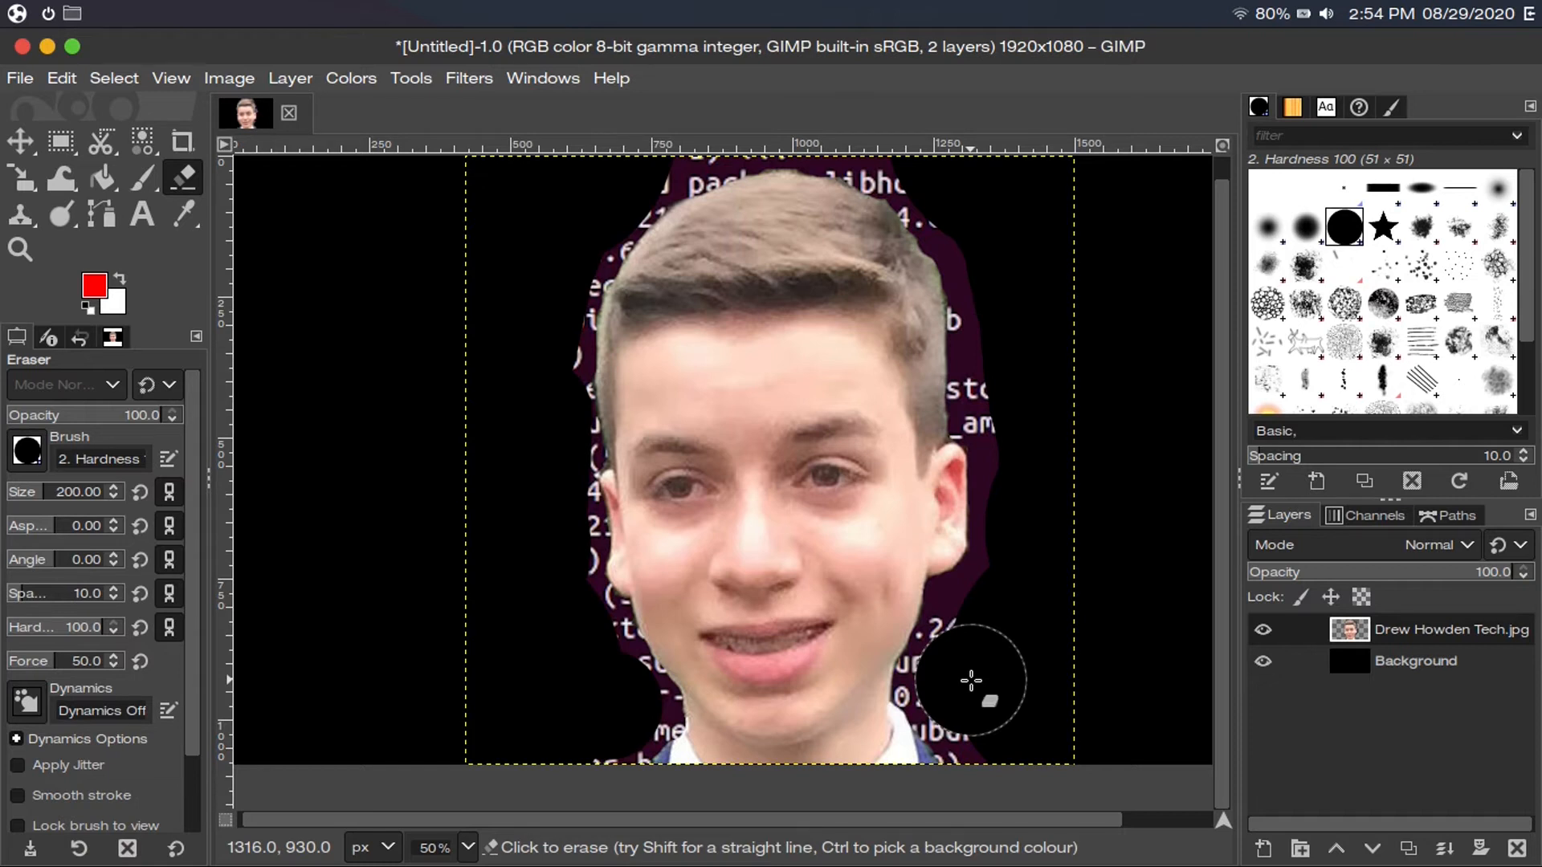
key(Tab)
mouse_move(971, 681)
mouse_down()
mouse_move(995, 413)
mouse_move(827, 128)
mouse_move(991, 241)
mouse_move(957, 689)
mouse_move(1024, 520)
mouse_move(549, 398)
mouse_move(554, 528)
mouse_move(734, 128)
mouse_move(602, 678)
mouse_move(562, 517)
mouse_move(958, 472)
mouse_move(923, 682)
mouse_move(974, 310)
mouse_move(606, 624)
mouse_move(592, 527)
mouse_up()
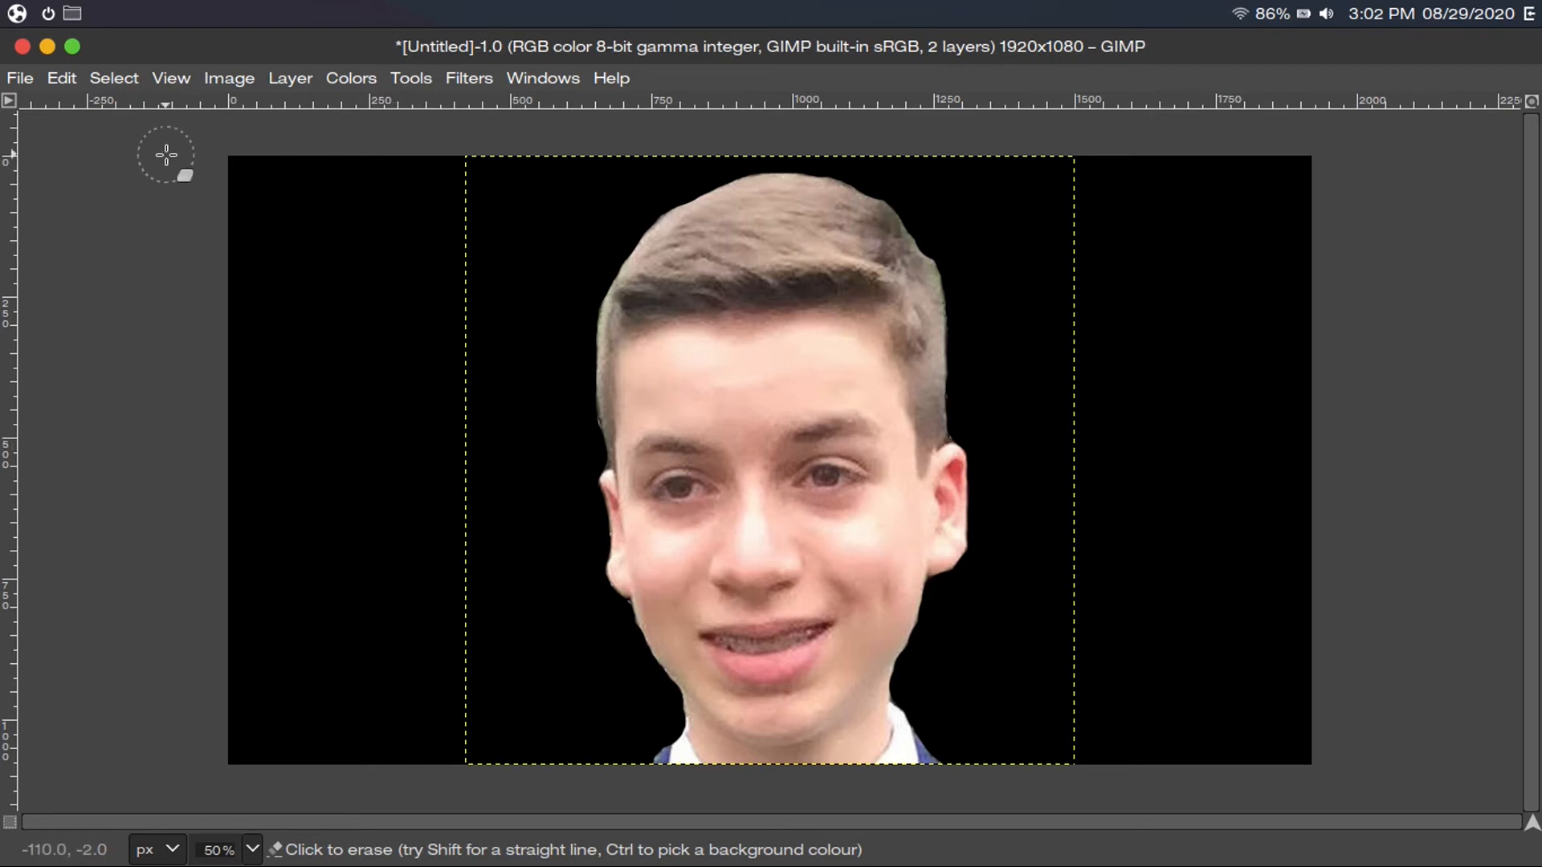
Activate the Text tool from the Tools menu
key(ctrl)
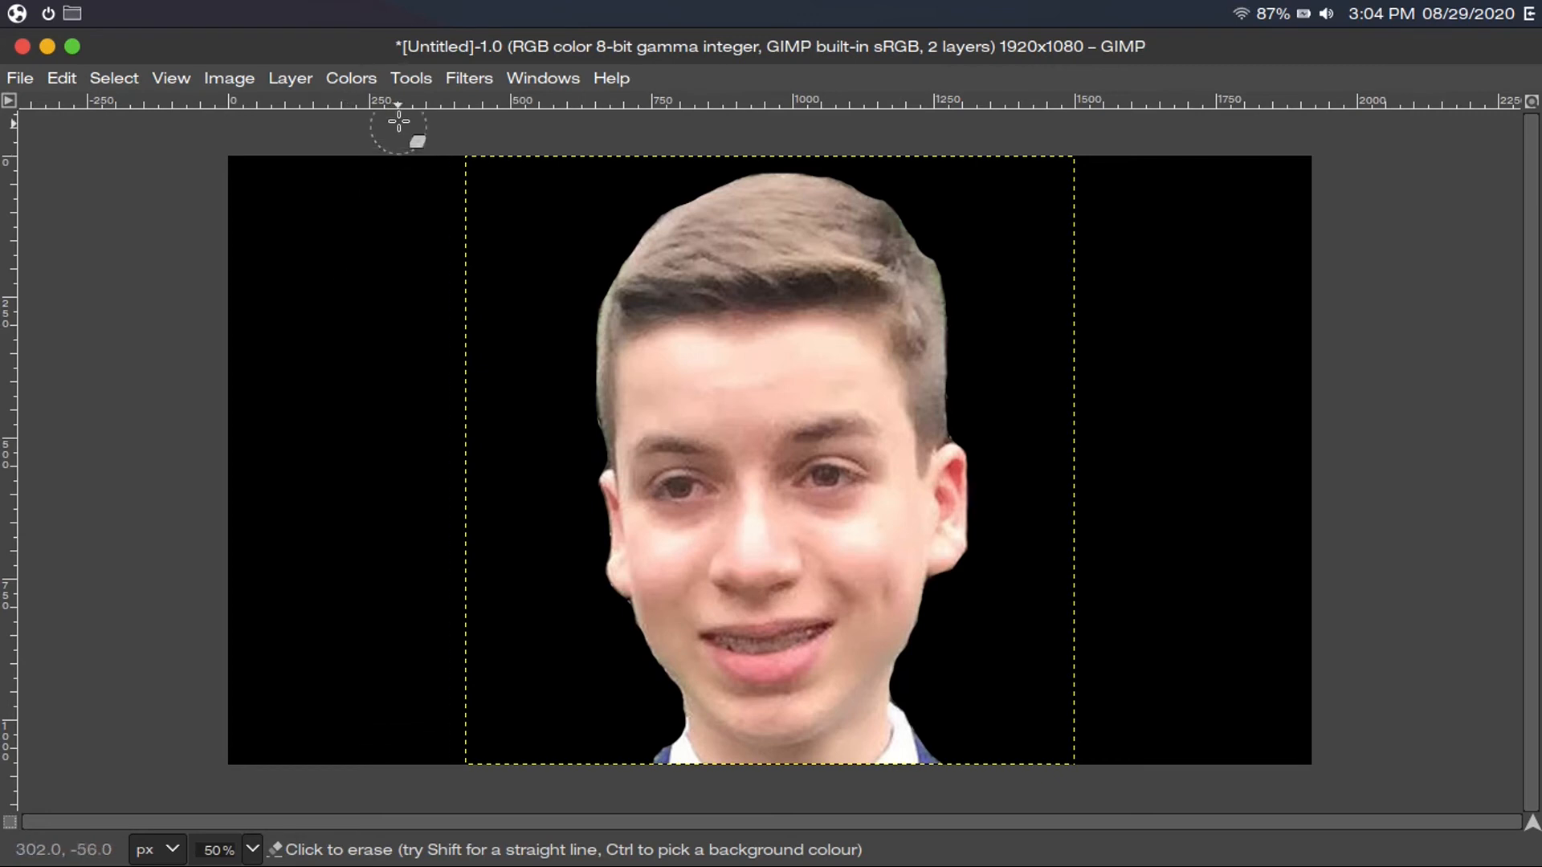
click(401, 76)
click(402, 216)
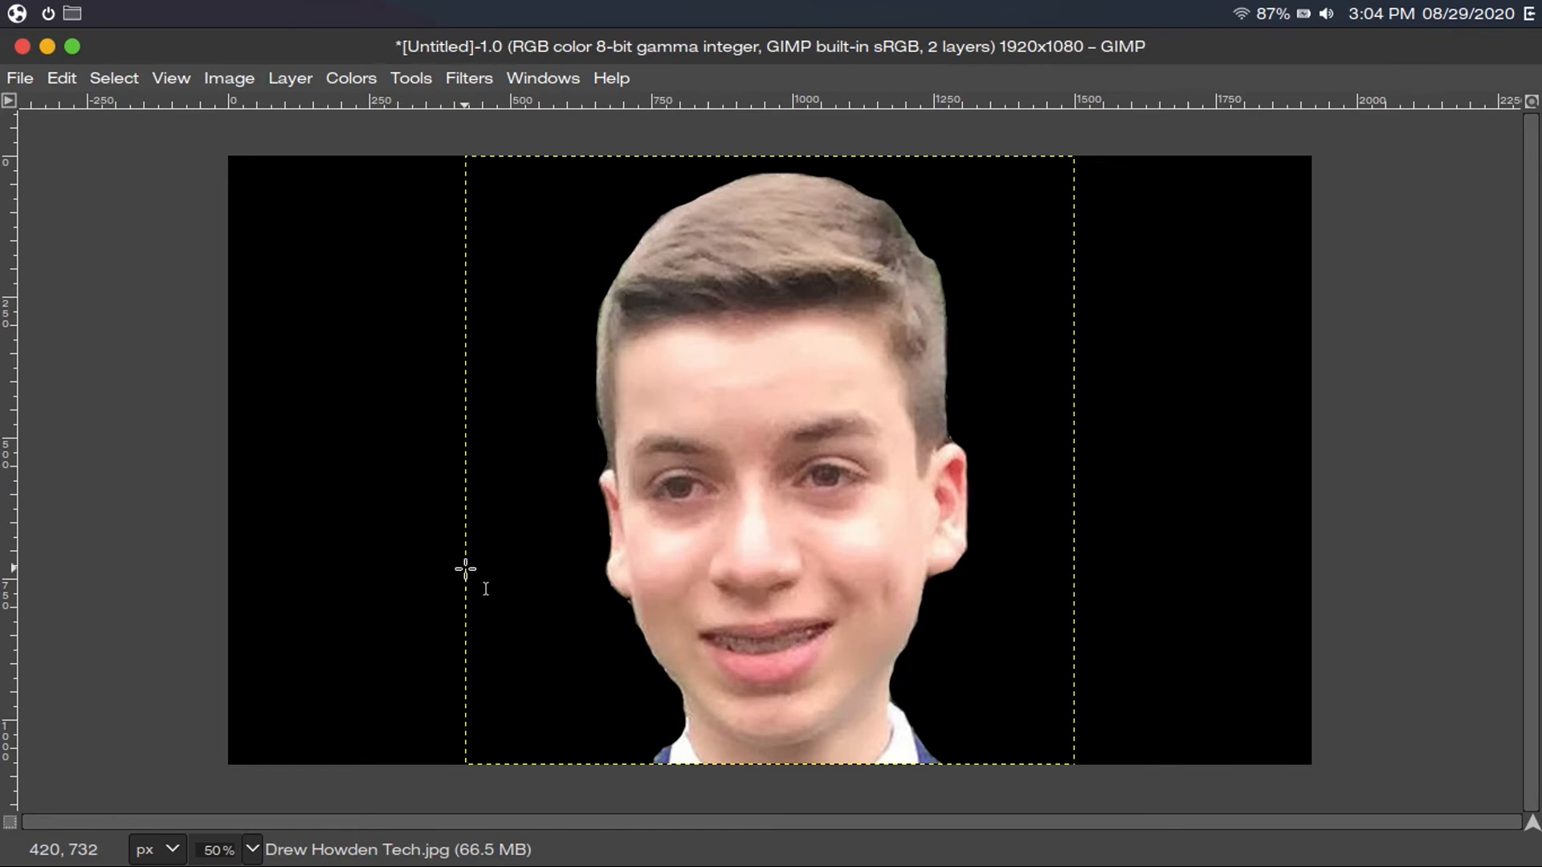
Draw a text box across the lower face, type 'Text' and select it all
drag(466, 567, 1078, 685)
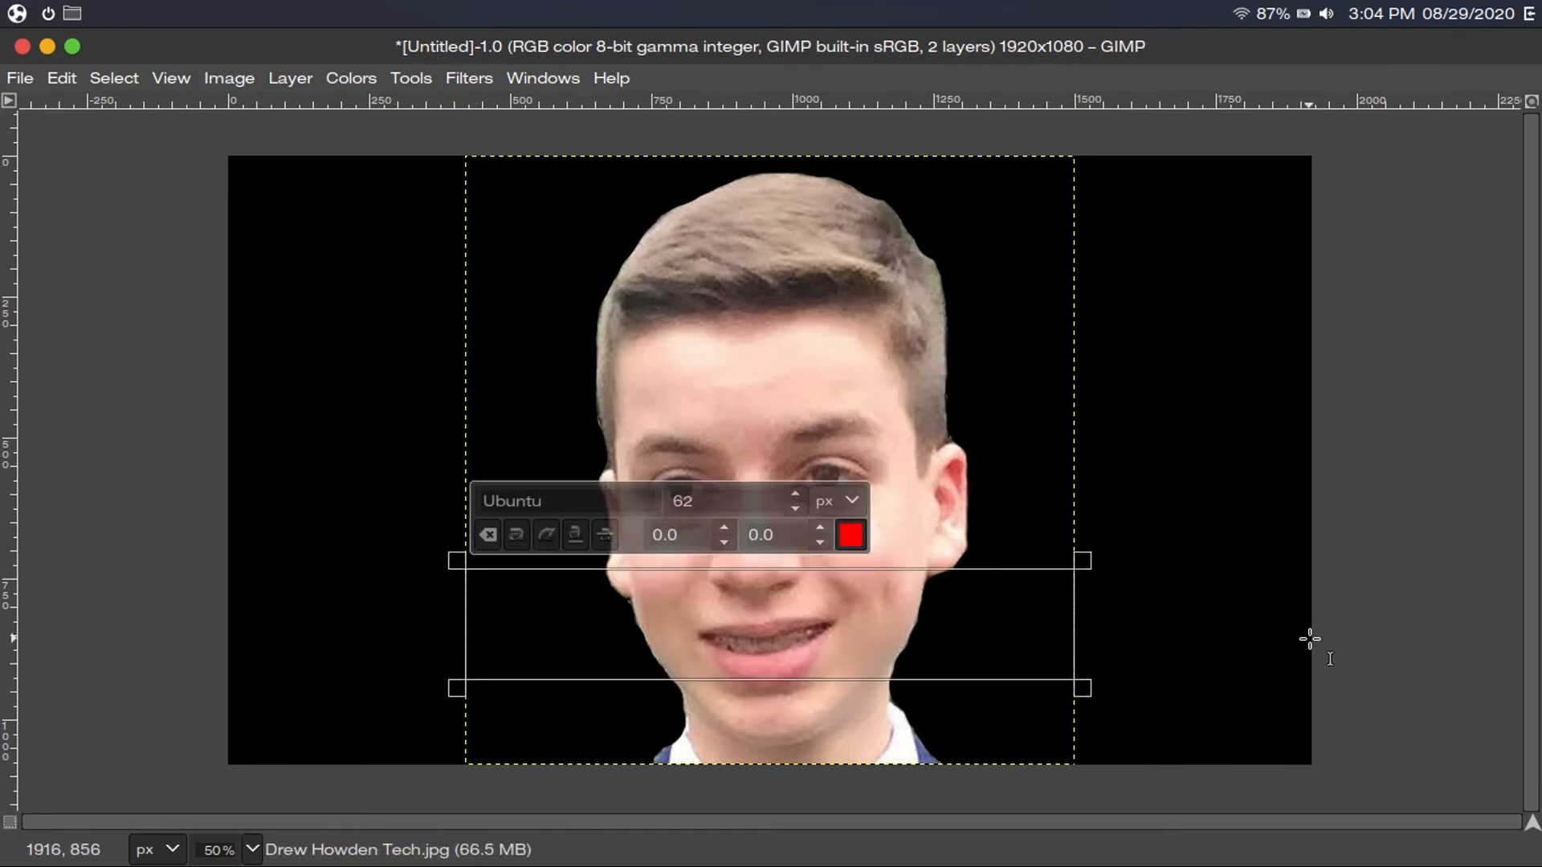
text(Te)
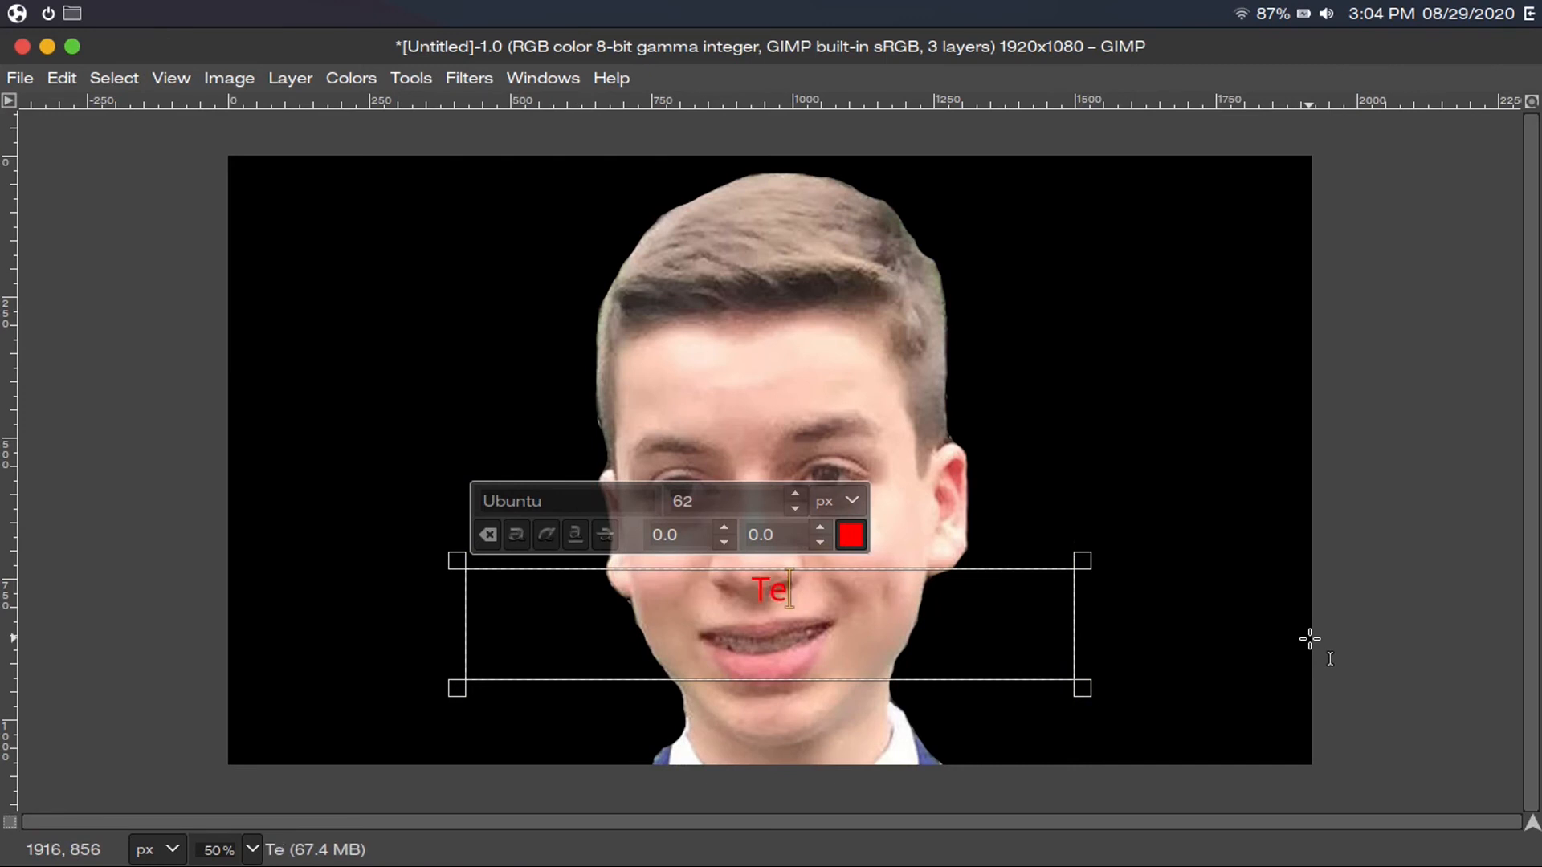
text(xt)
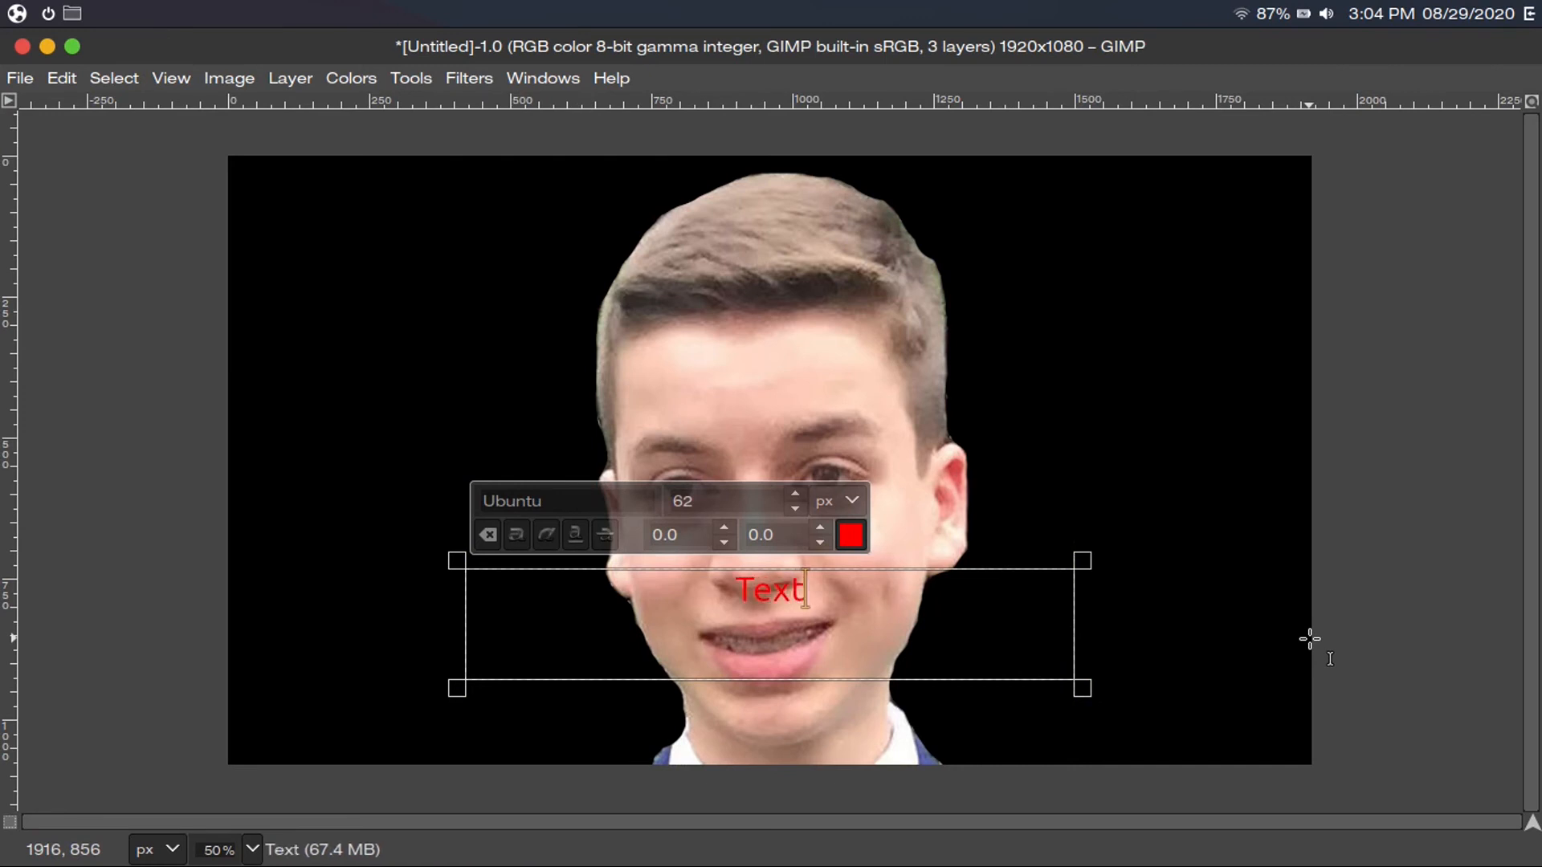
key(ctrl+a)
Set the caption's font size to 175 px, keep it red, and finish editing
double_click(799, 495)
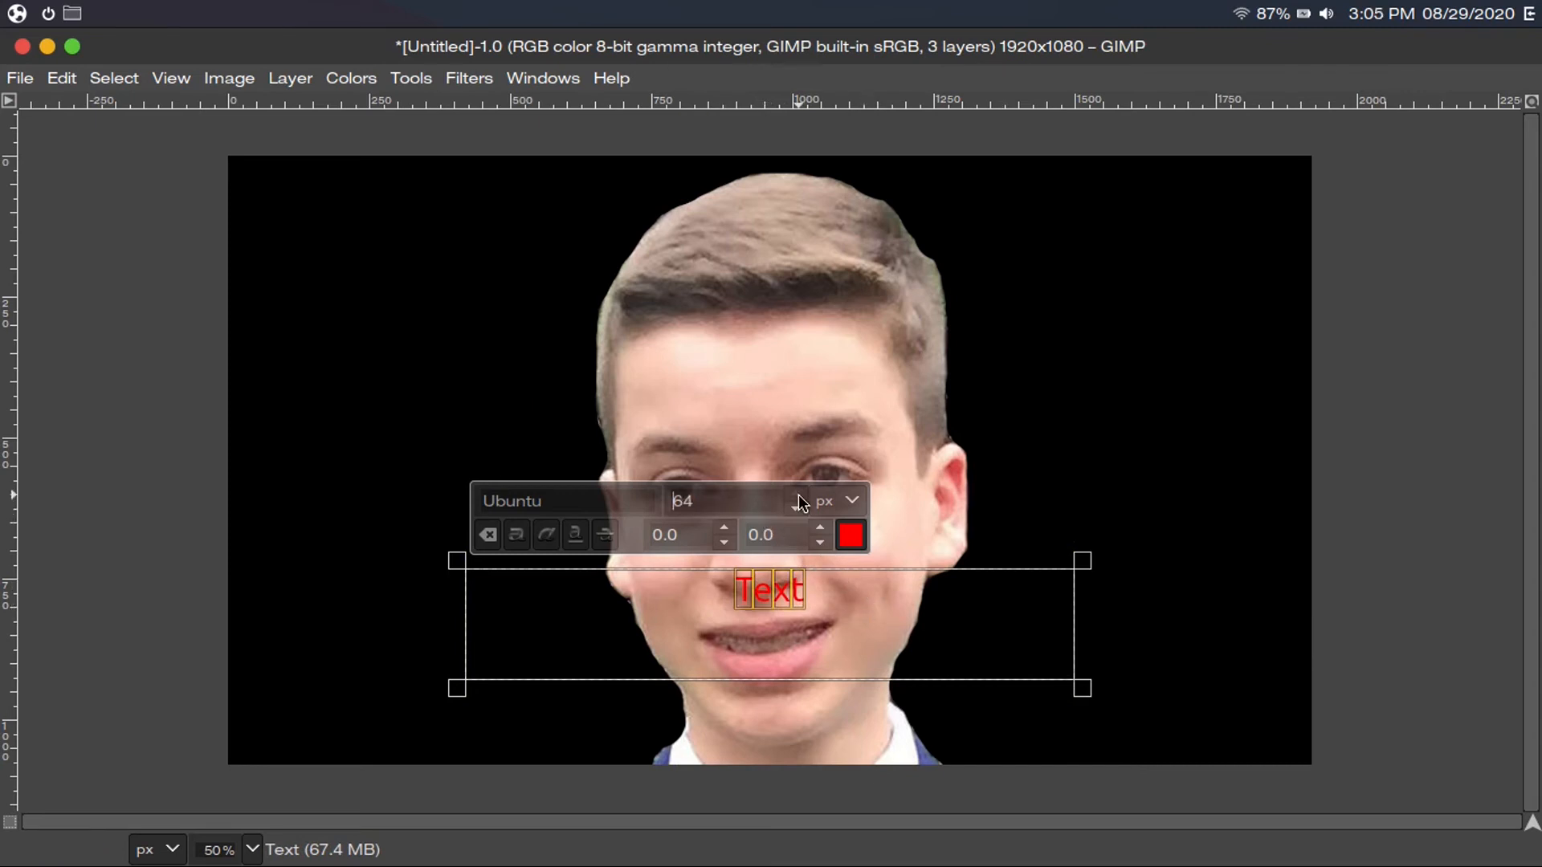
click(797, 495)
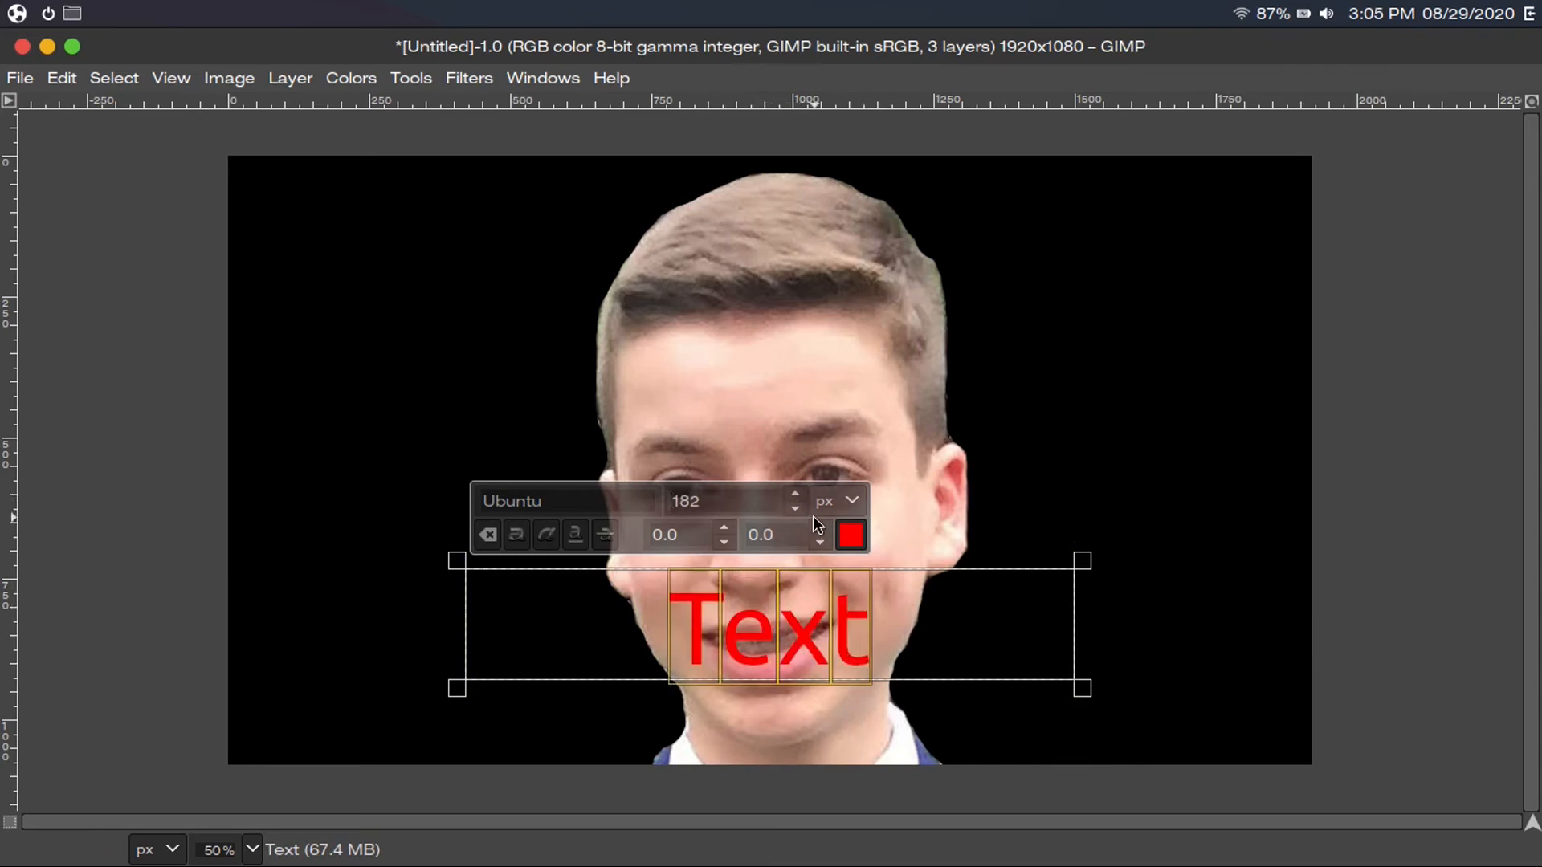
click(796, 508)
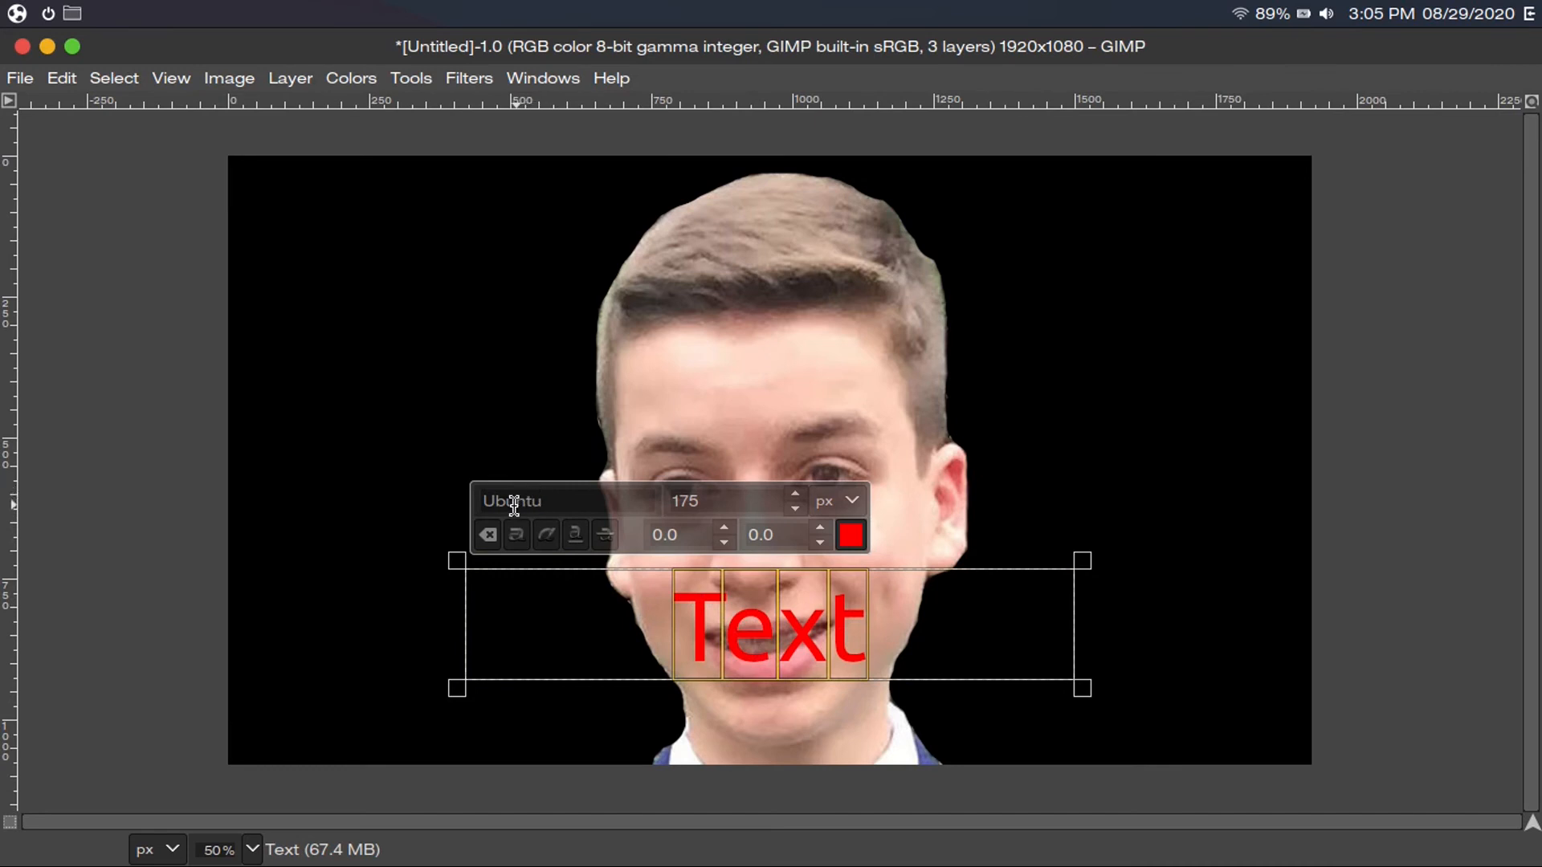
click(851, 535)
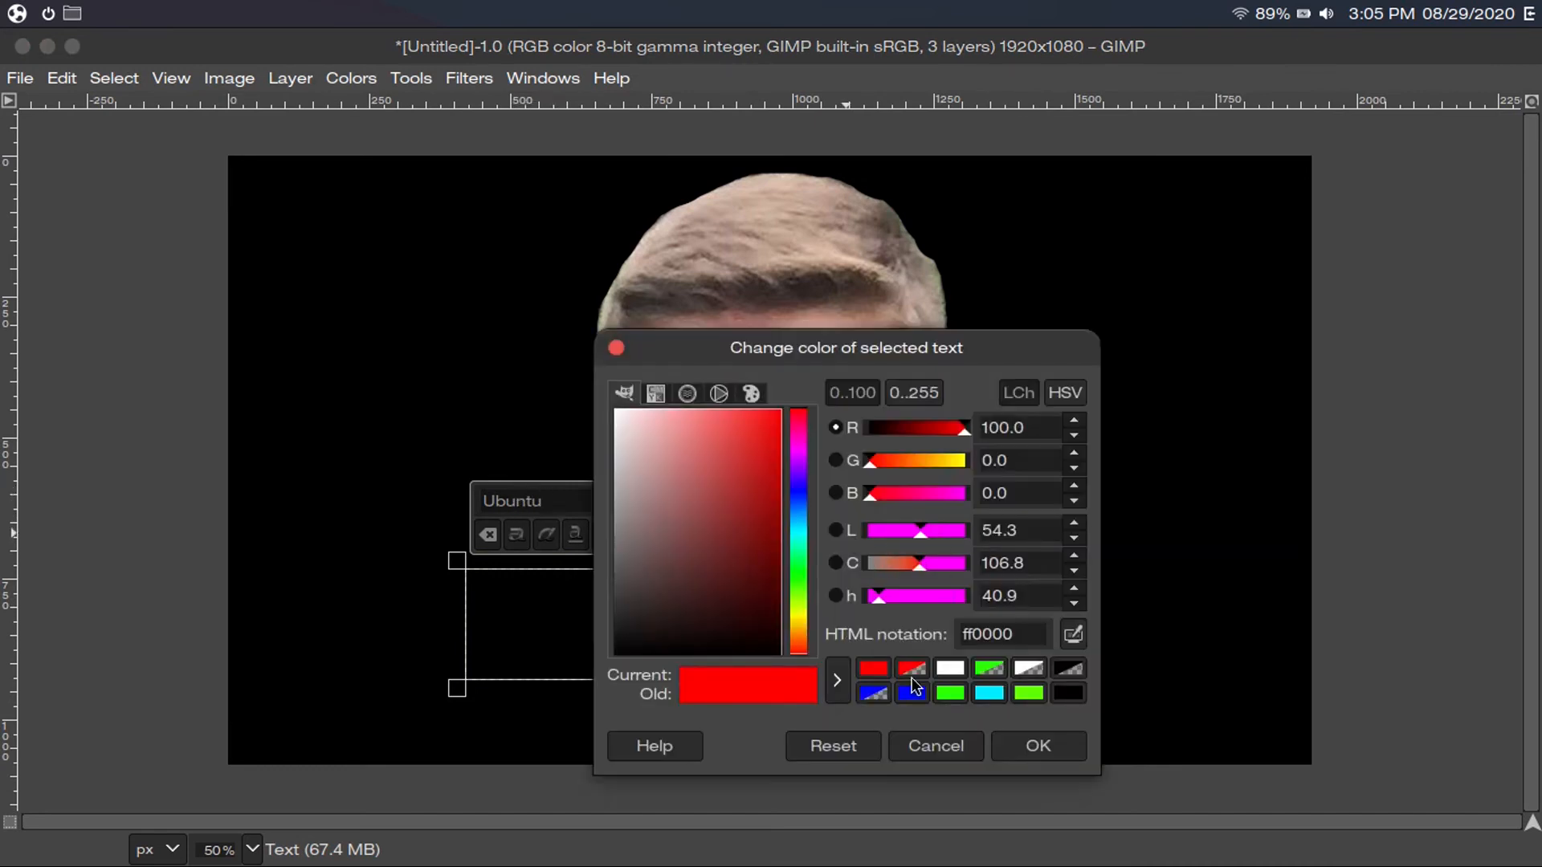
click(932, 751)
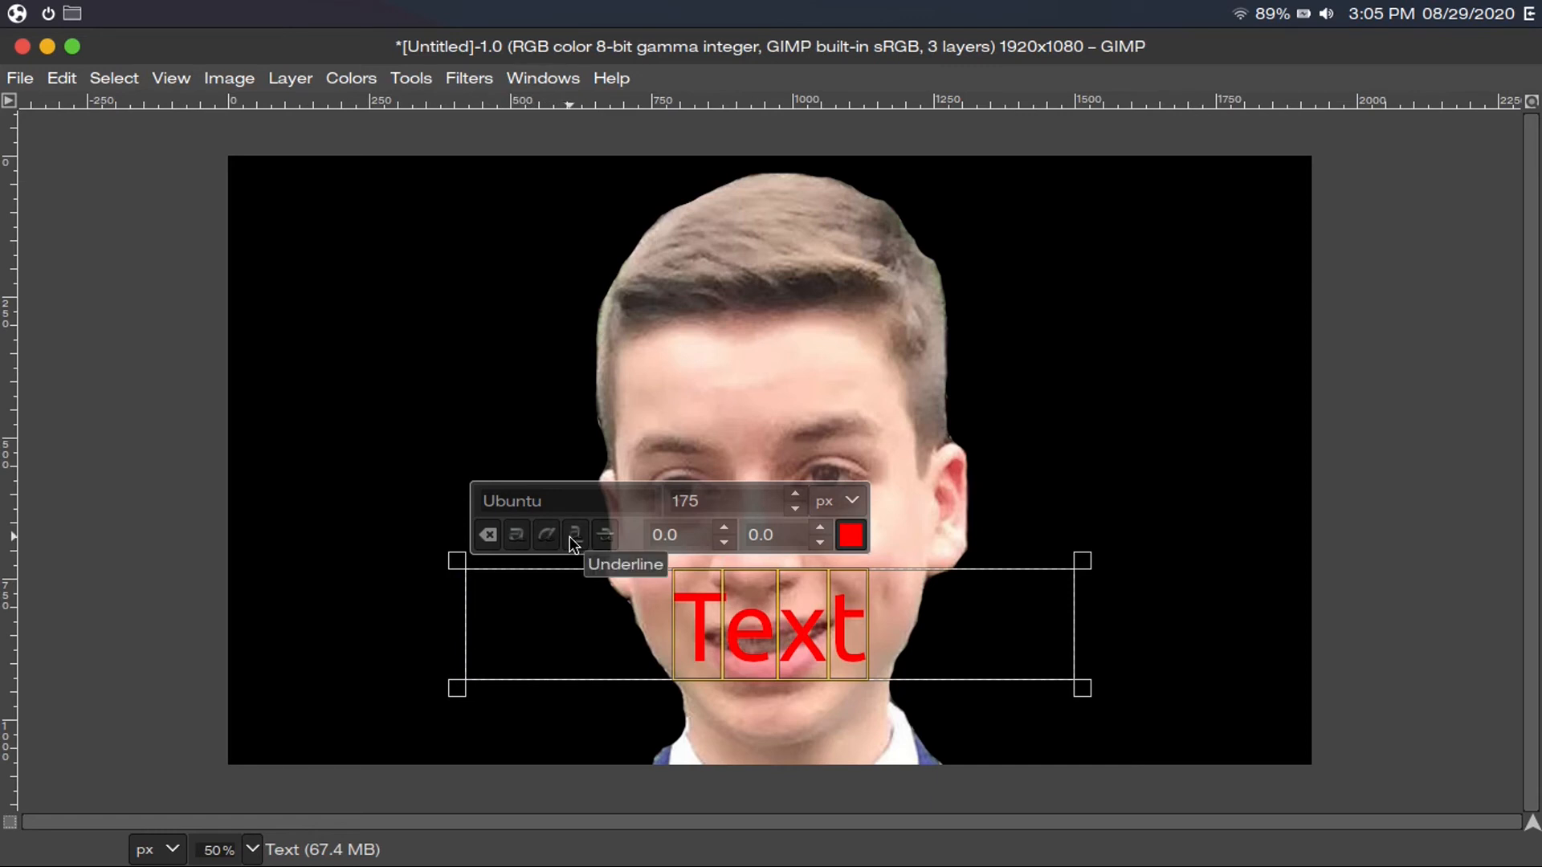
click(877, 616)
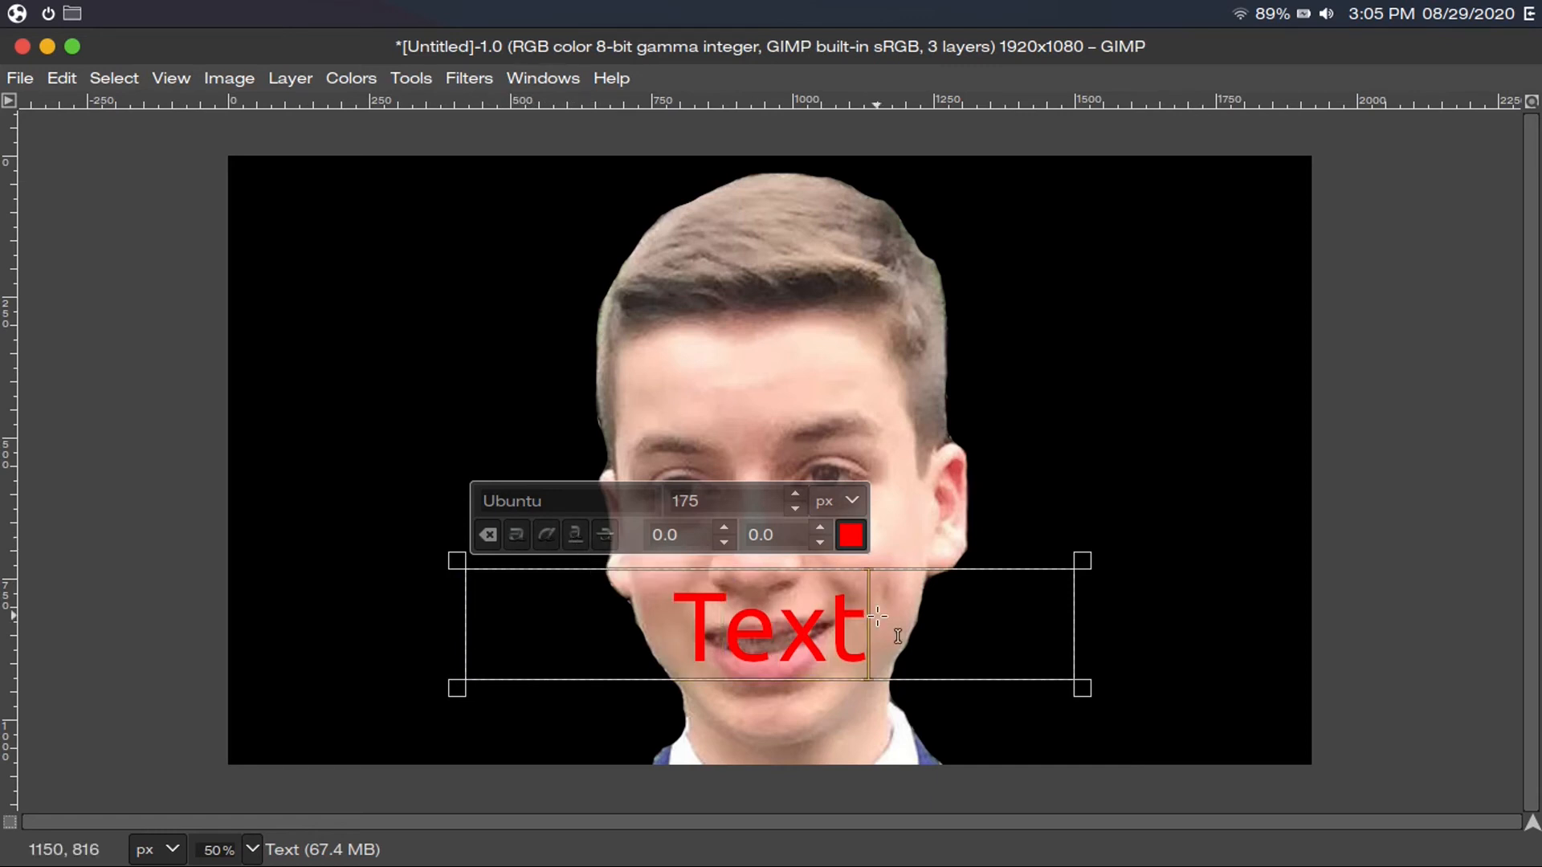
key(Escape)
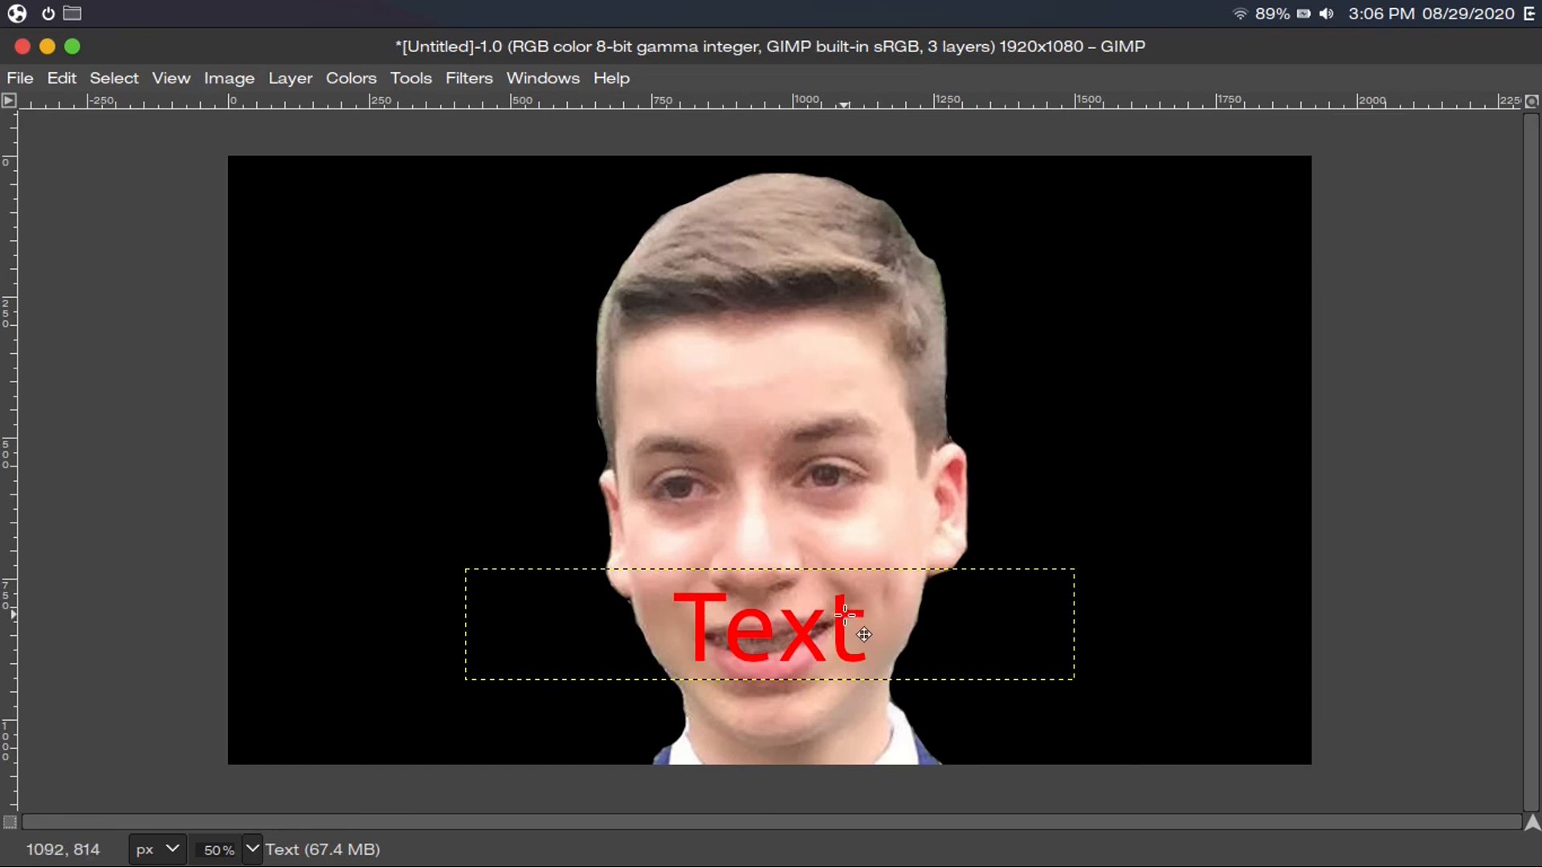
Drag the red 'Text' caption about 100 px lower so it sits over the mouth and chin
drag(845, 614, 843, 698)
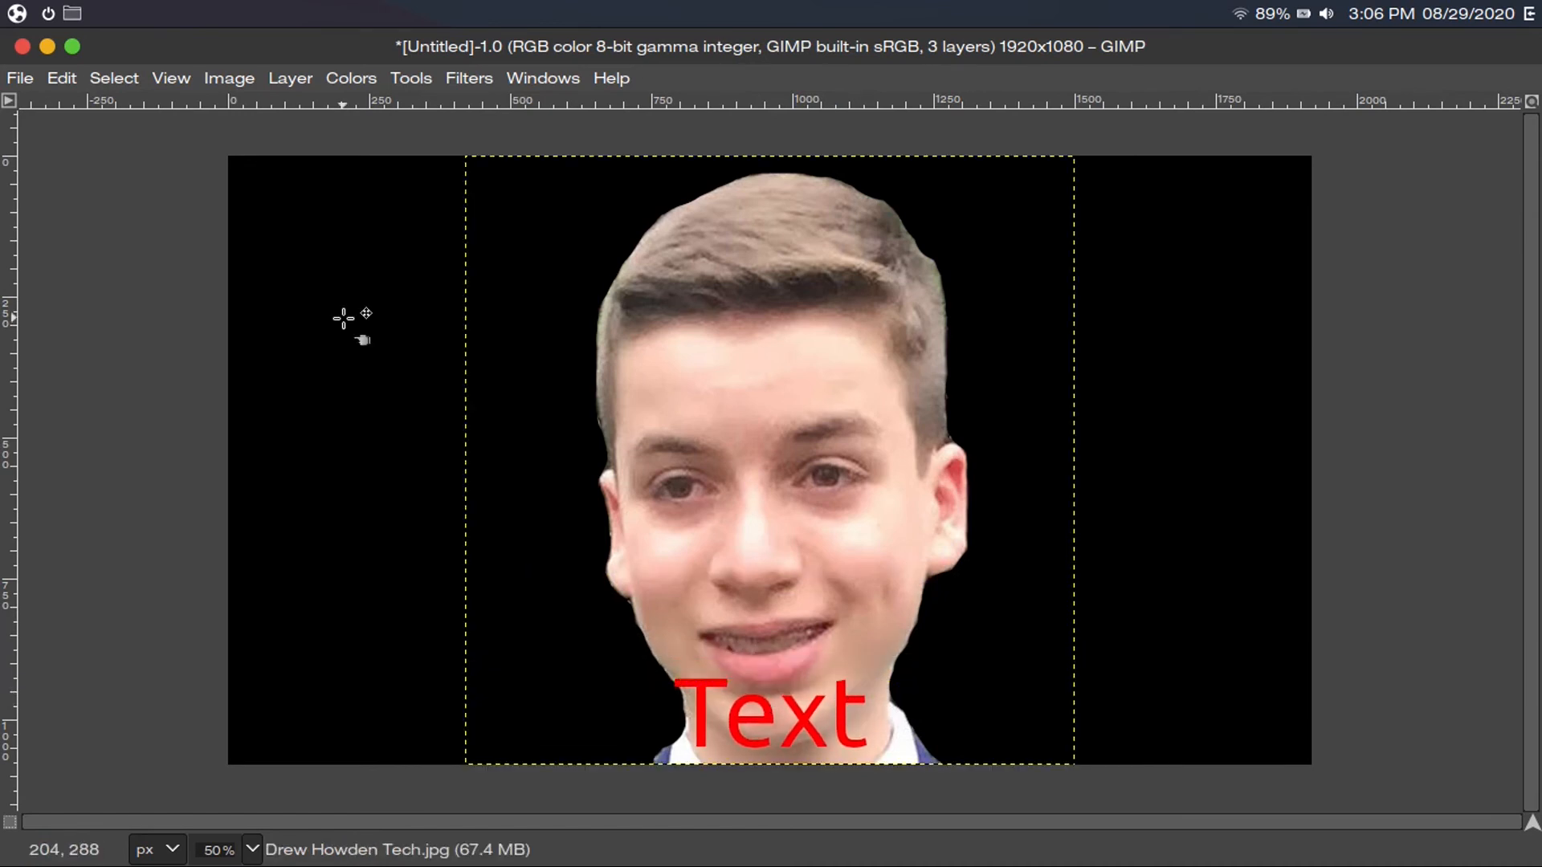
click(408, 77)
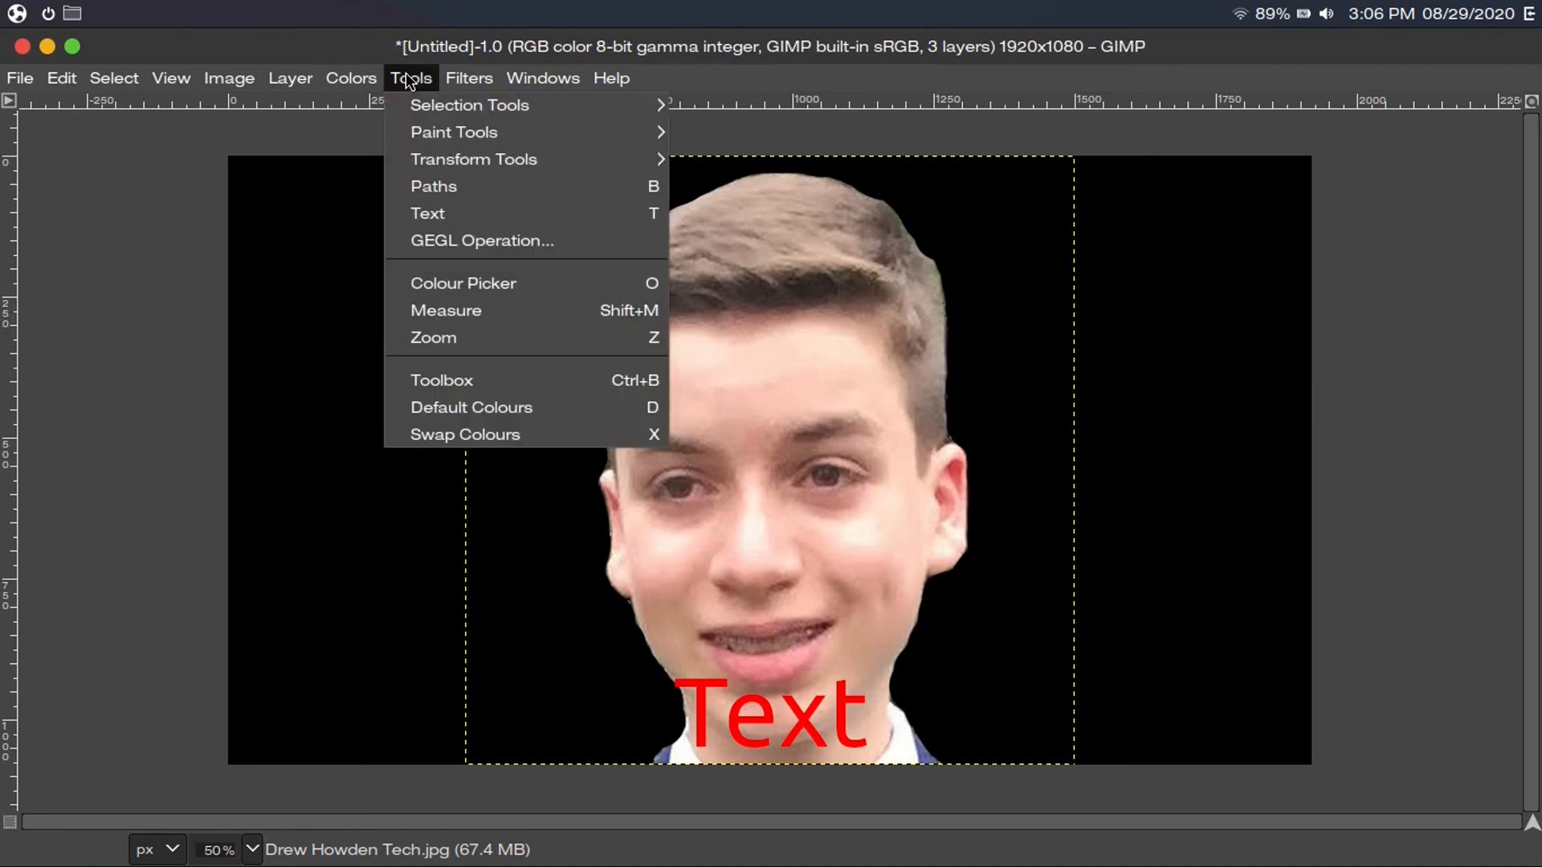
mouse_move(562, 160)
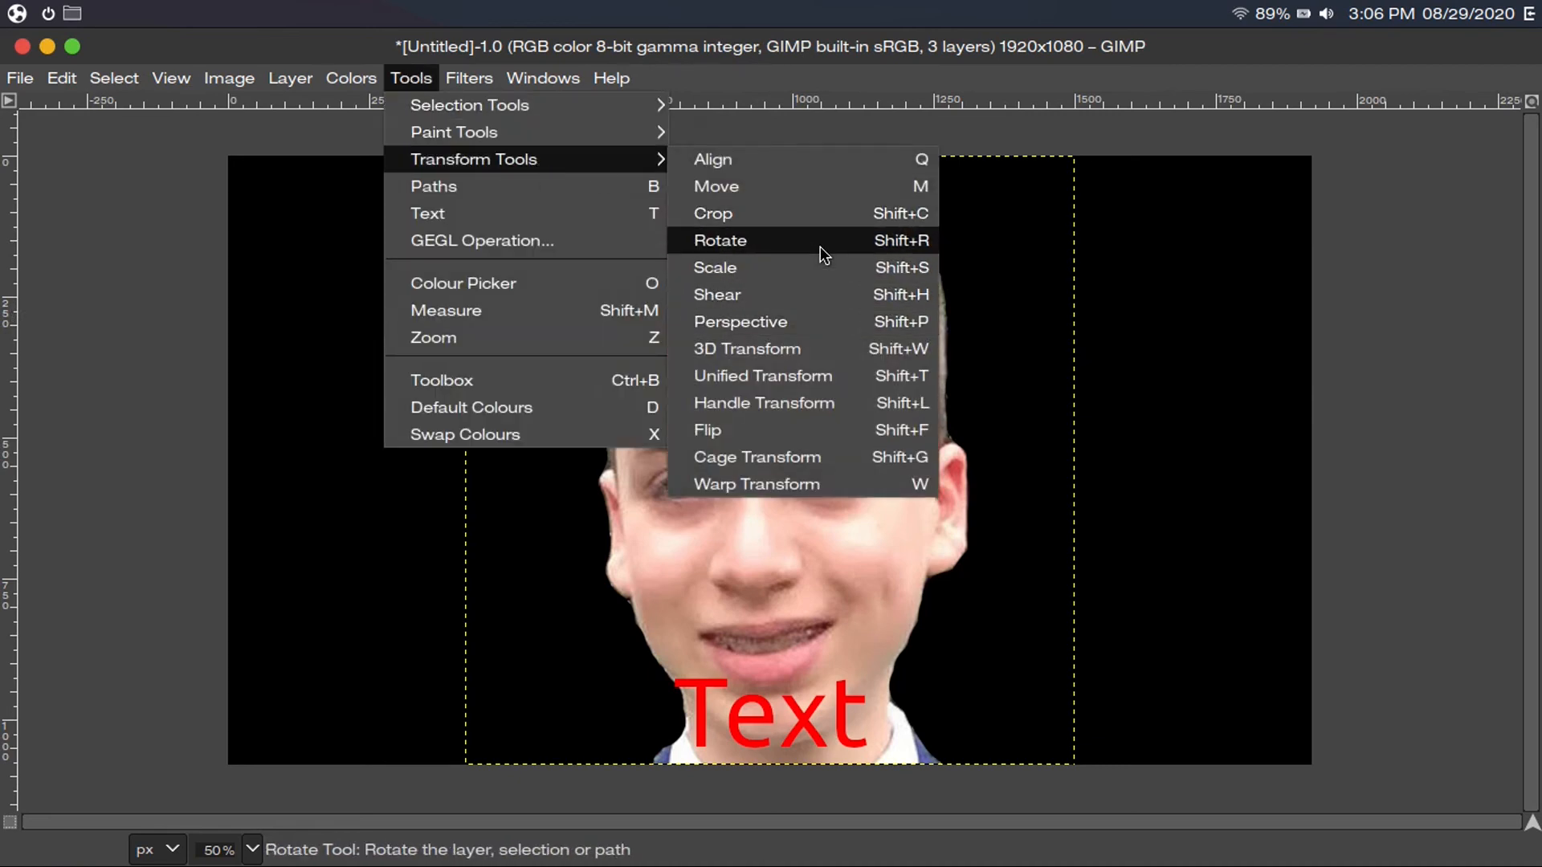
click(684, 250)
click(300, 324)
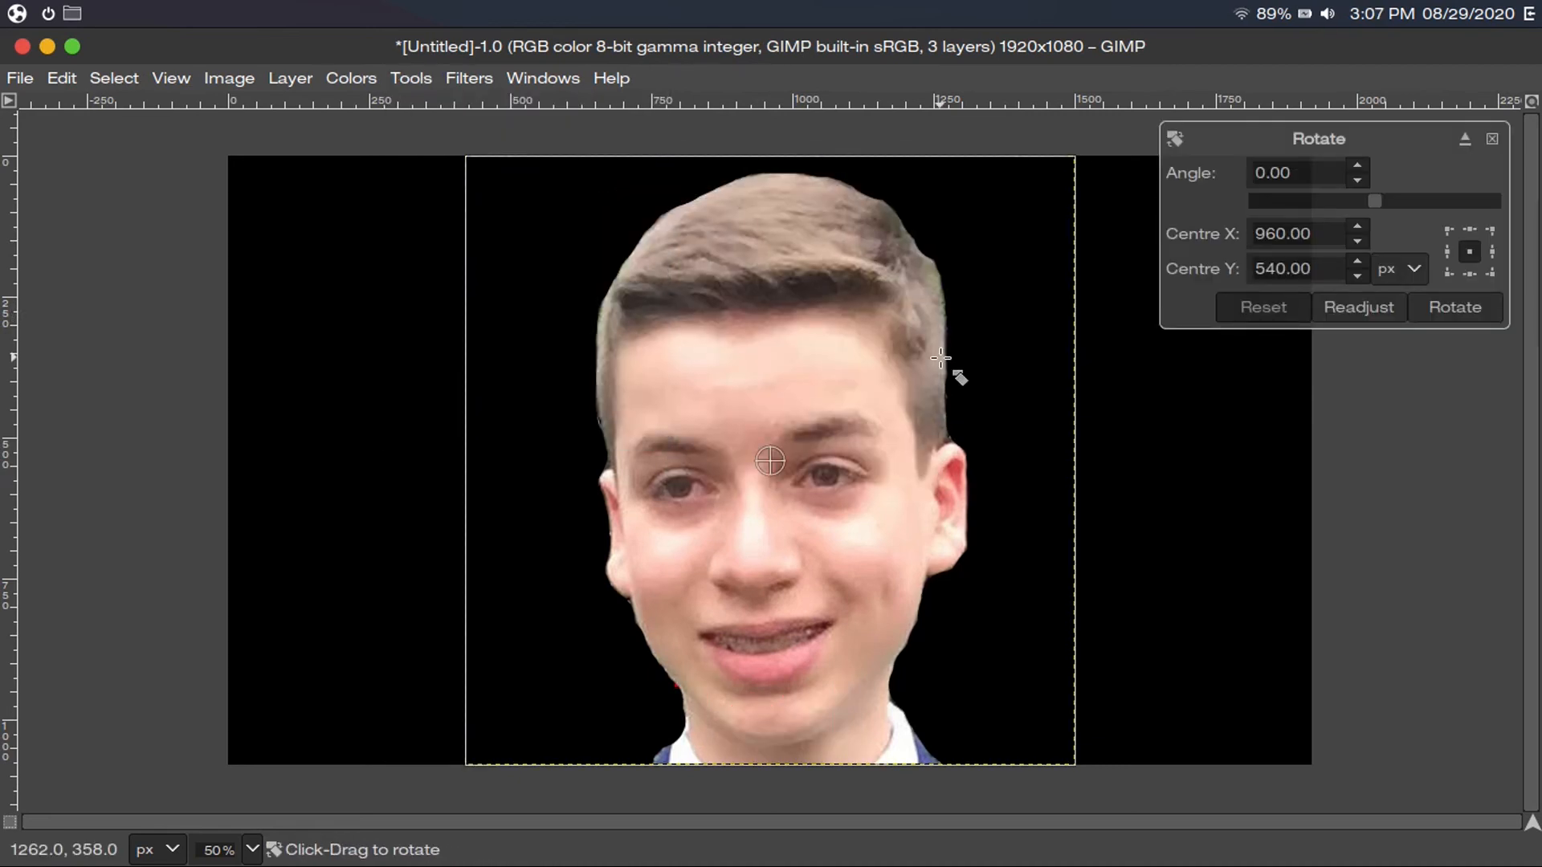
drag(956, 372, 647, 257)
click(1475, 316)
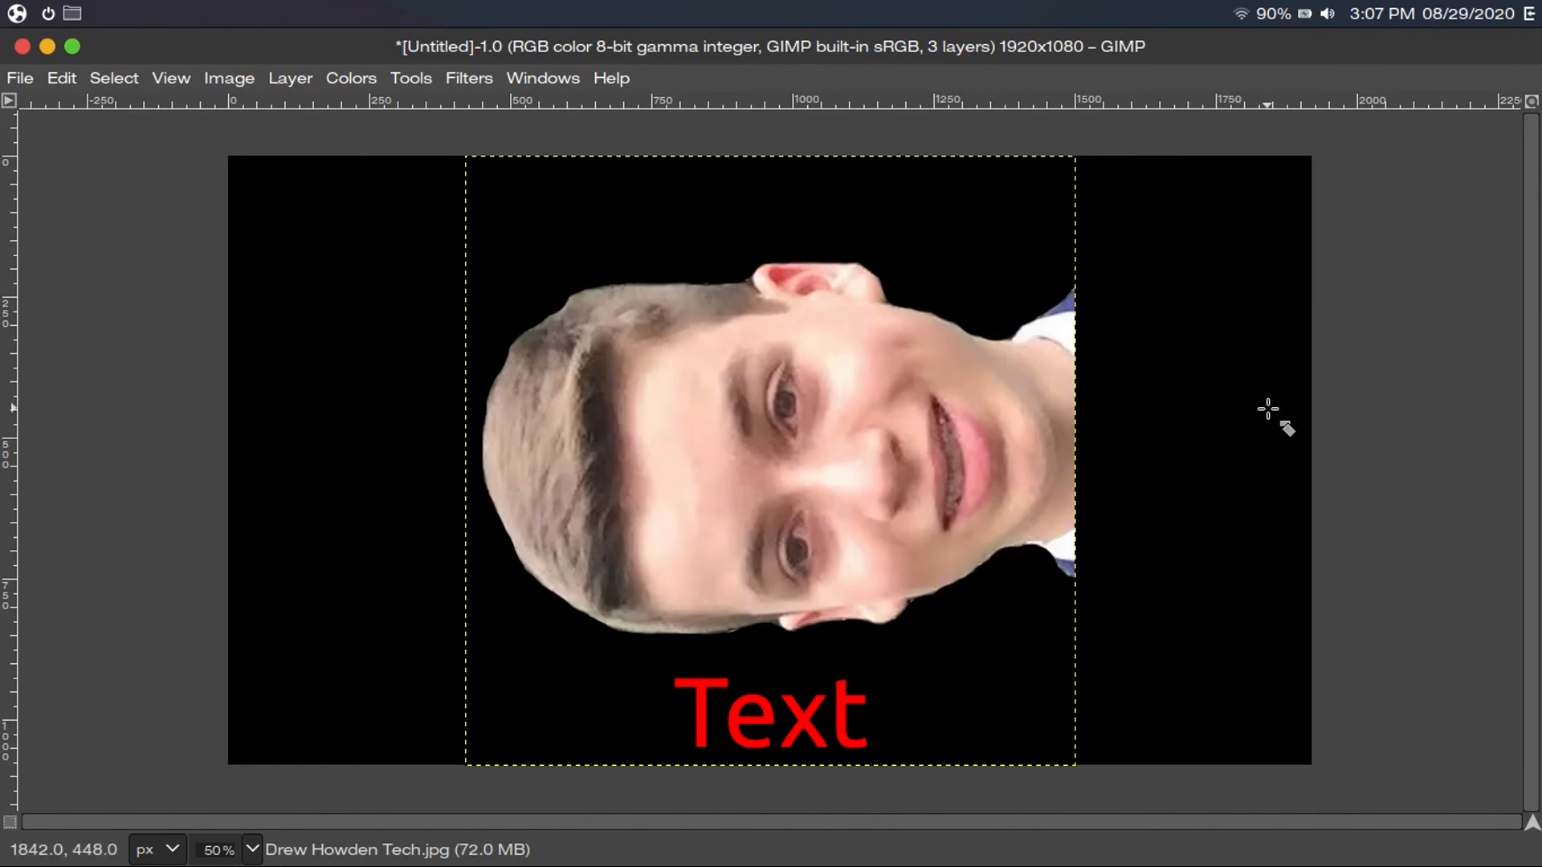
key(ctrl+z)
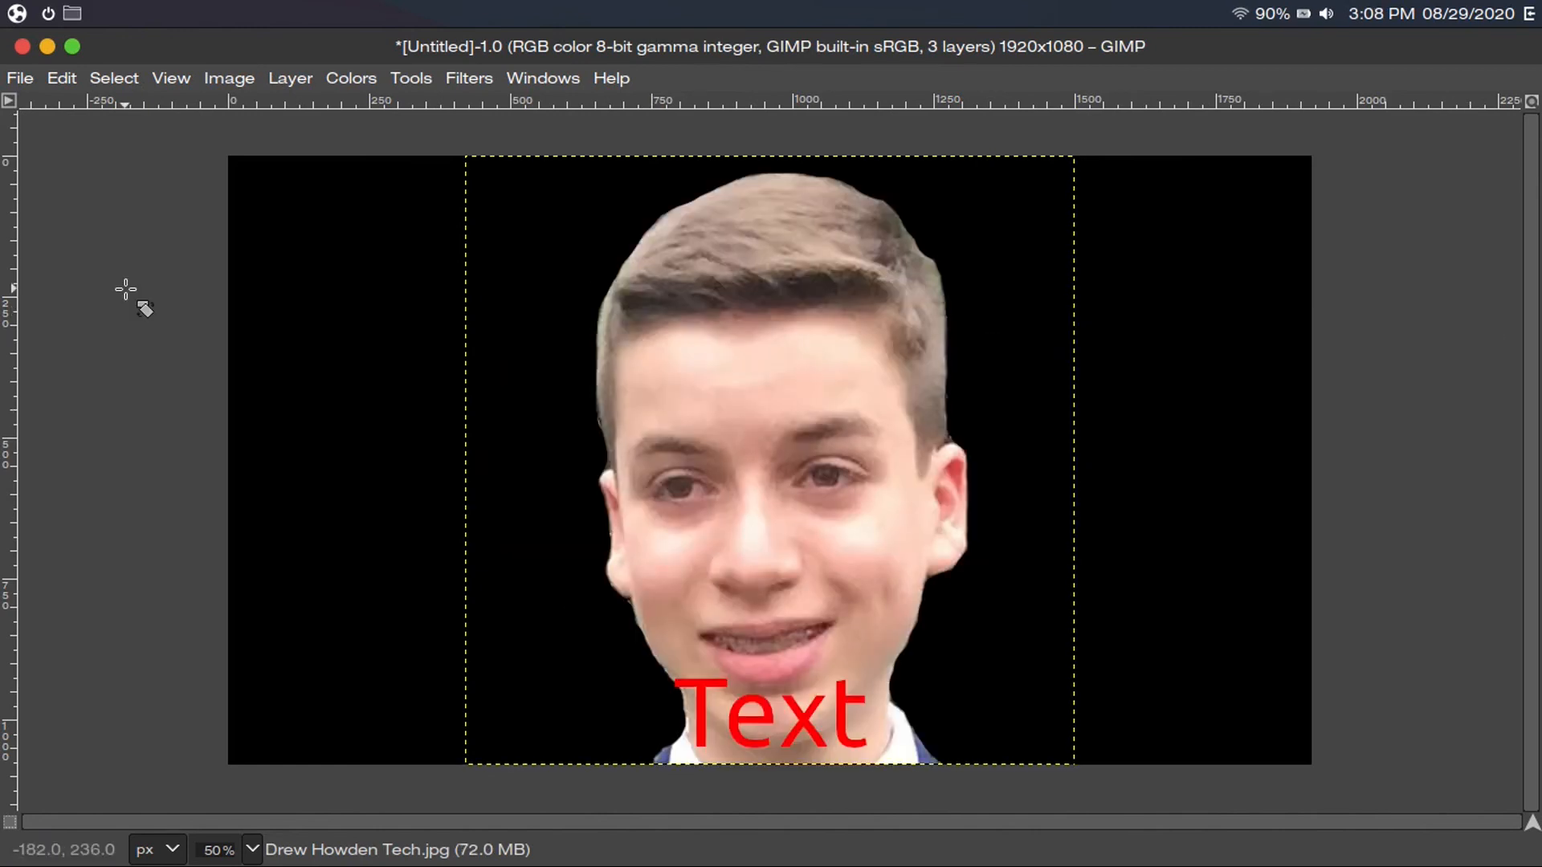
Save the composition under the name 'image' as an XCF file, with Pictures as the location
click(20, 77)
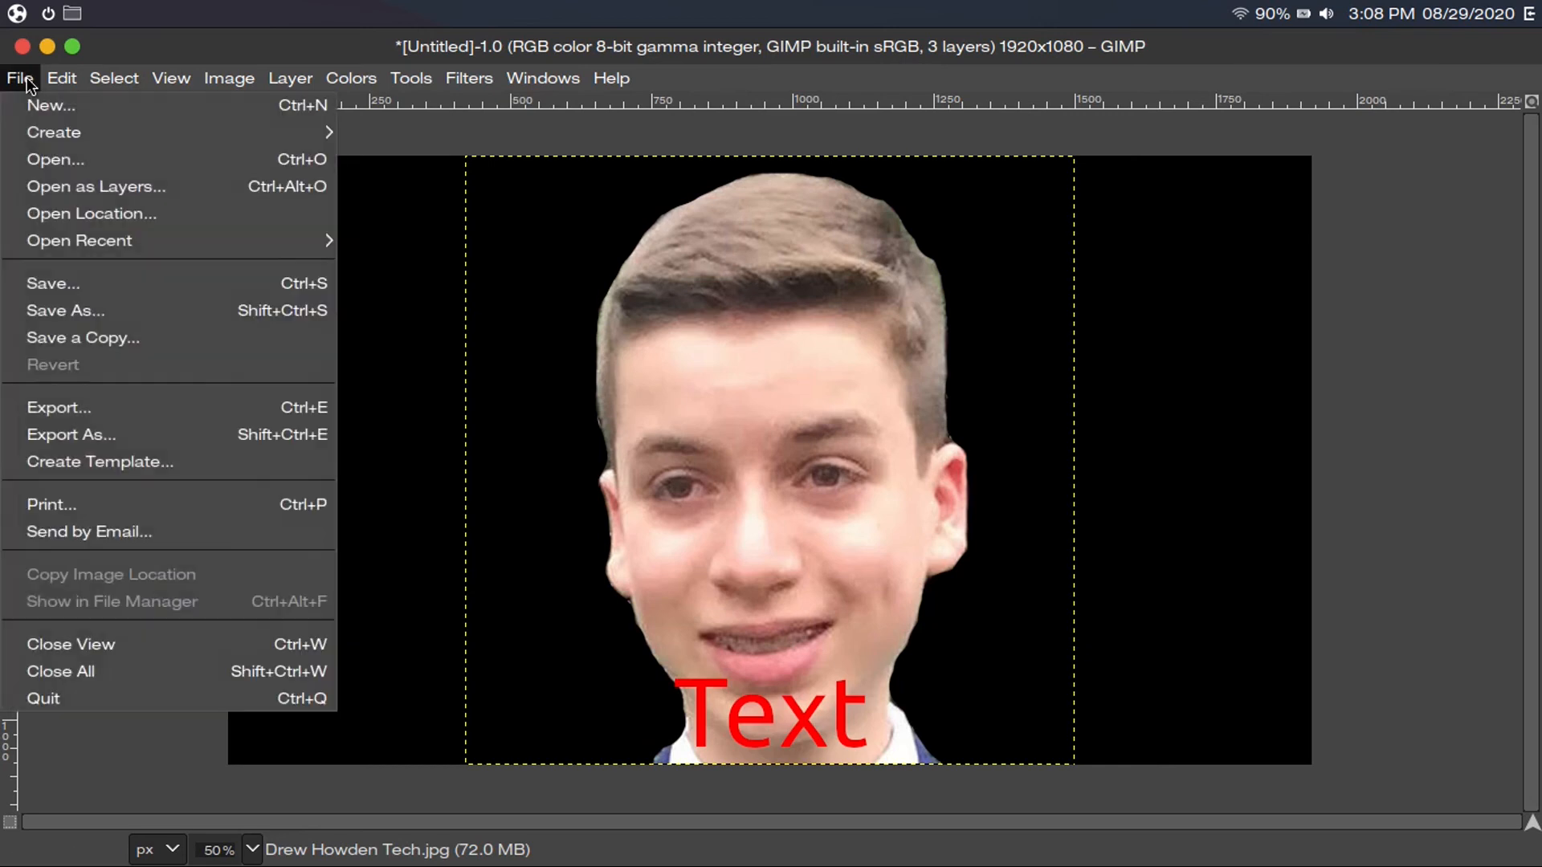
click(117, 285)
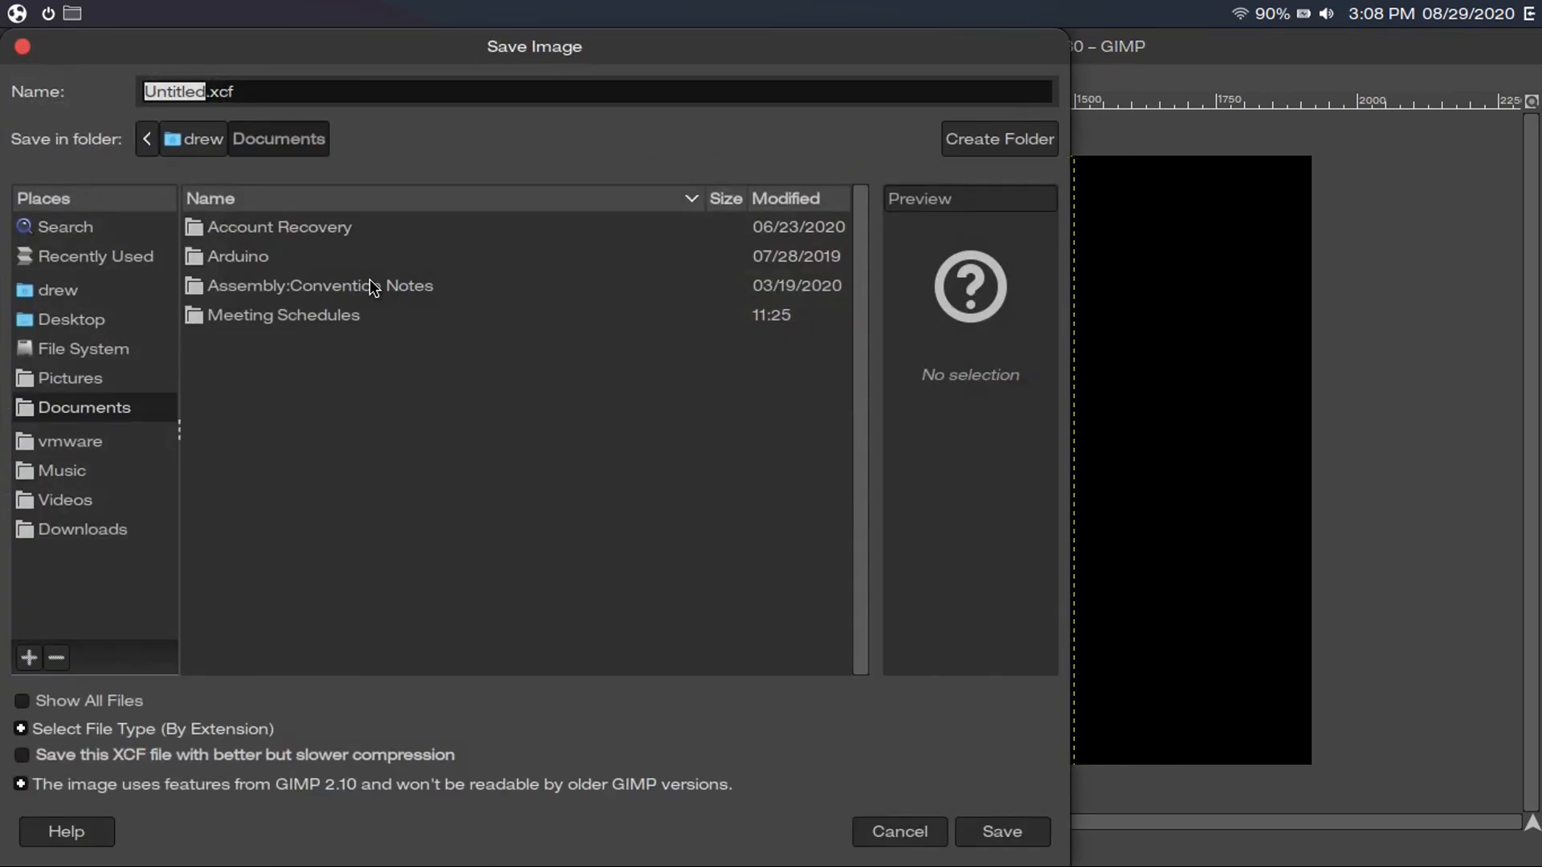
text(image)
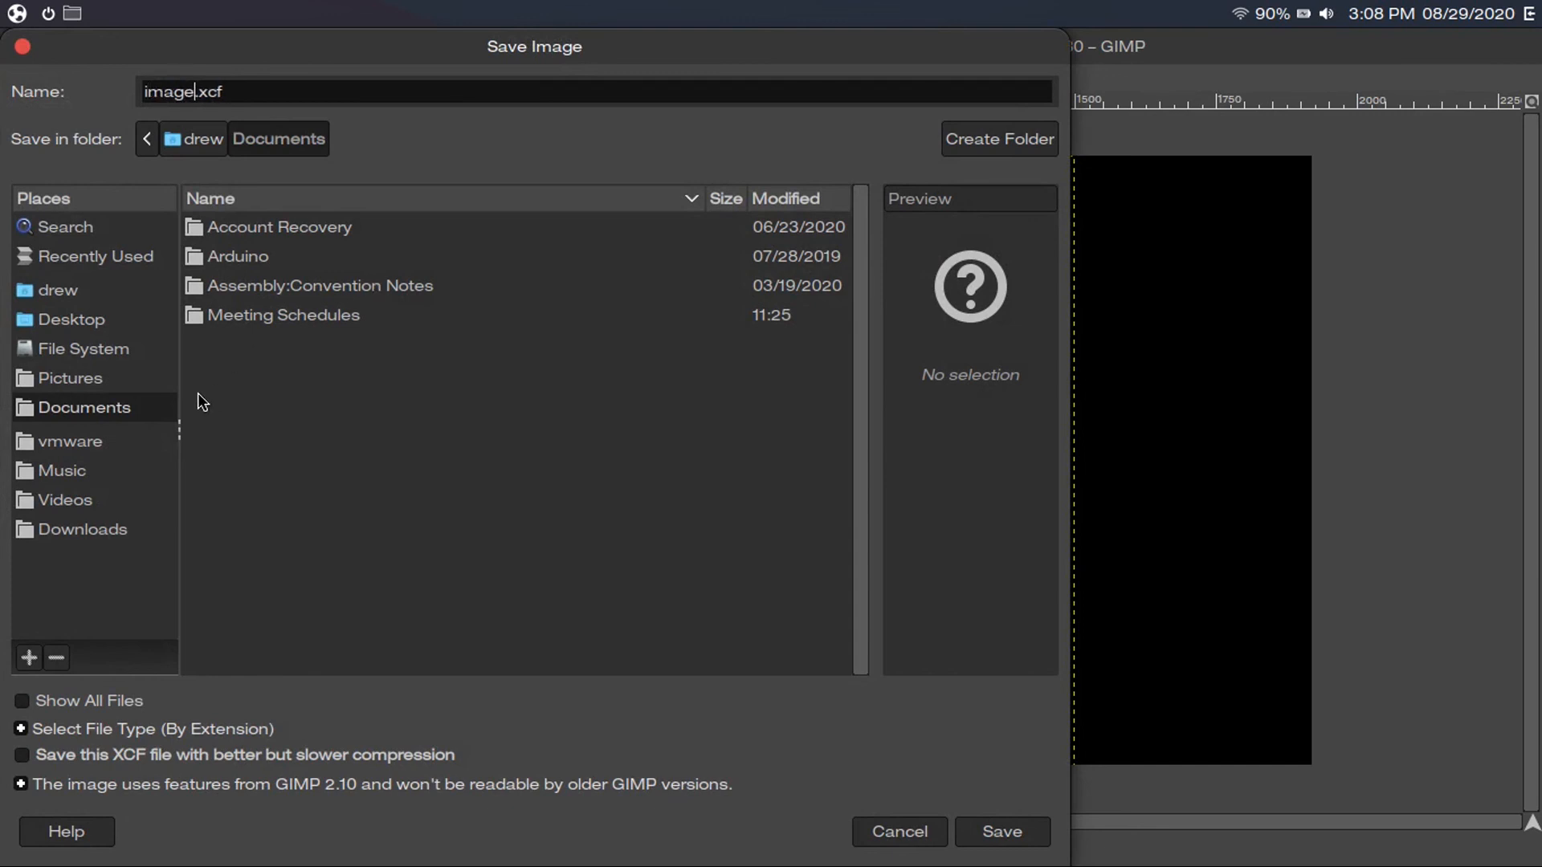
click(104, 384)
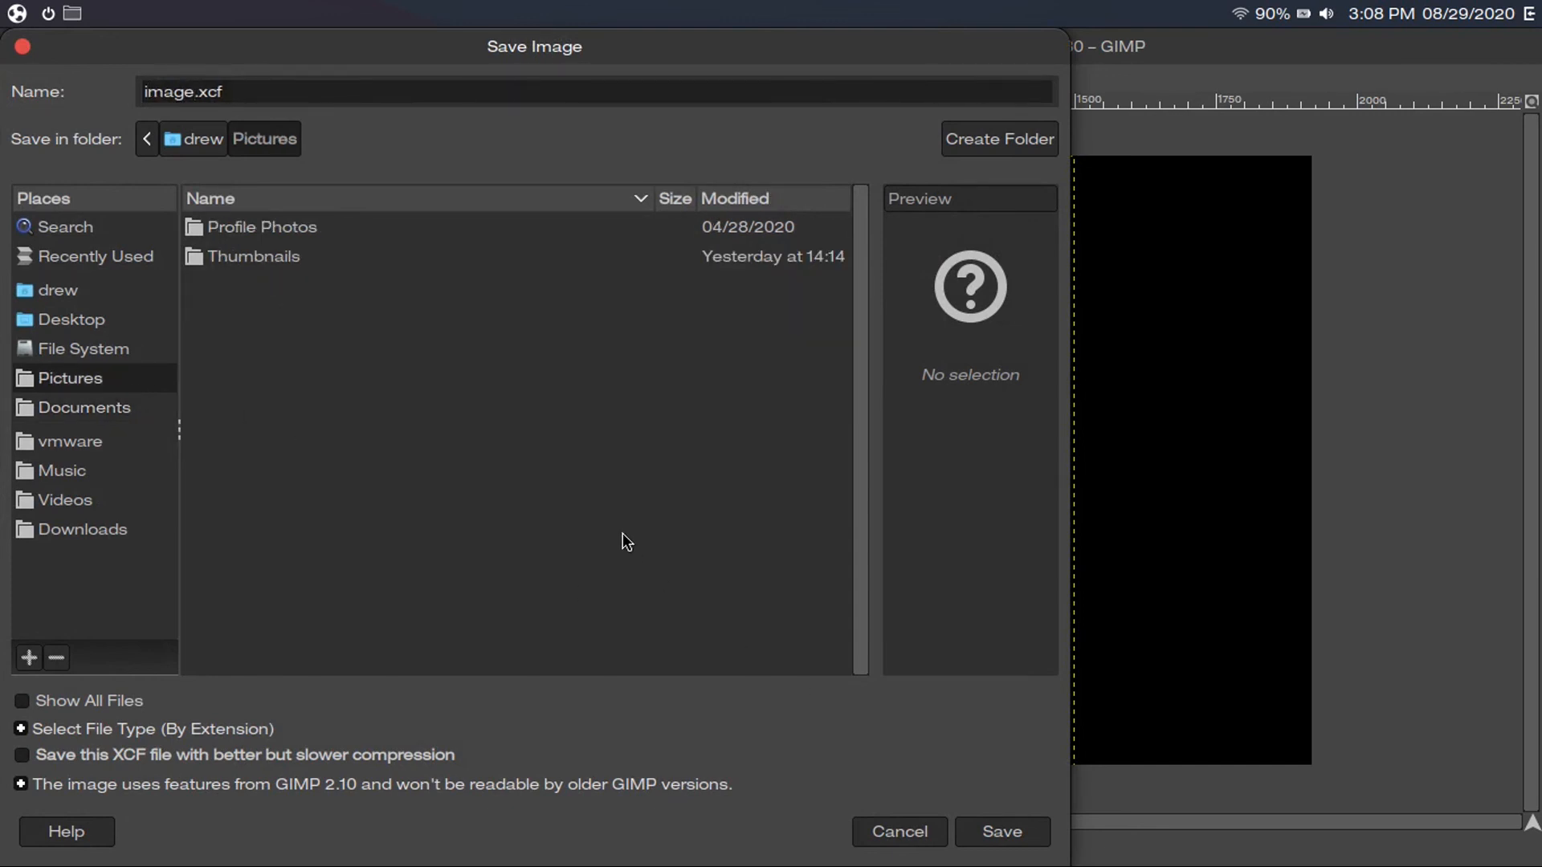
click(987, 838)
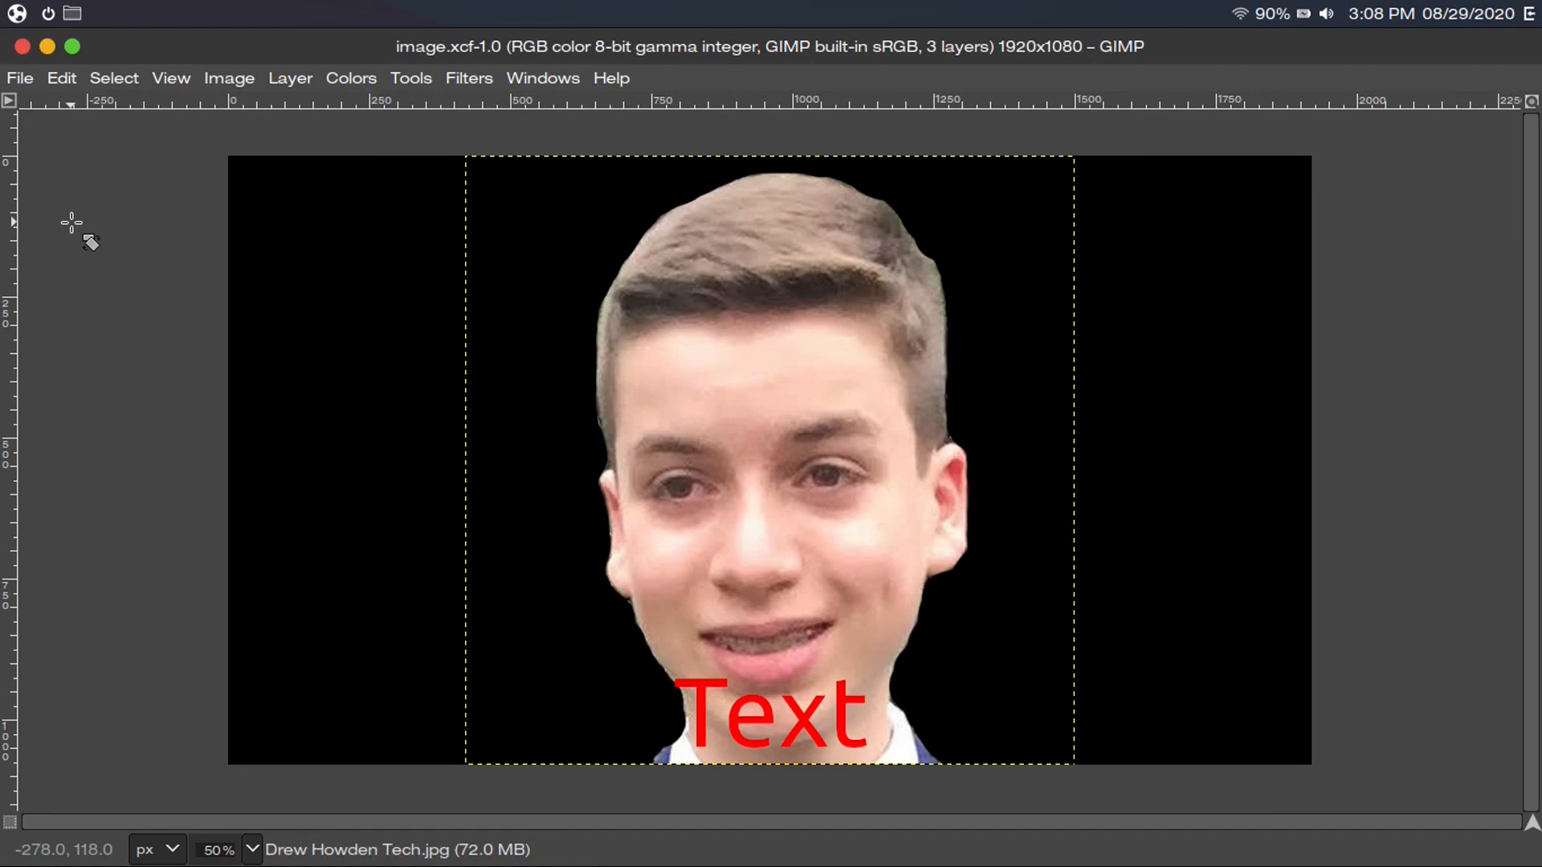
Export the picture as image.jpg in Pictures at JPEG quality 90
click(20, 78)
click(412, 414)
key(ctrl+shift+e)
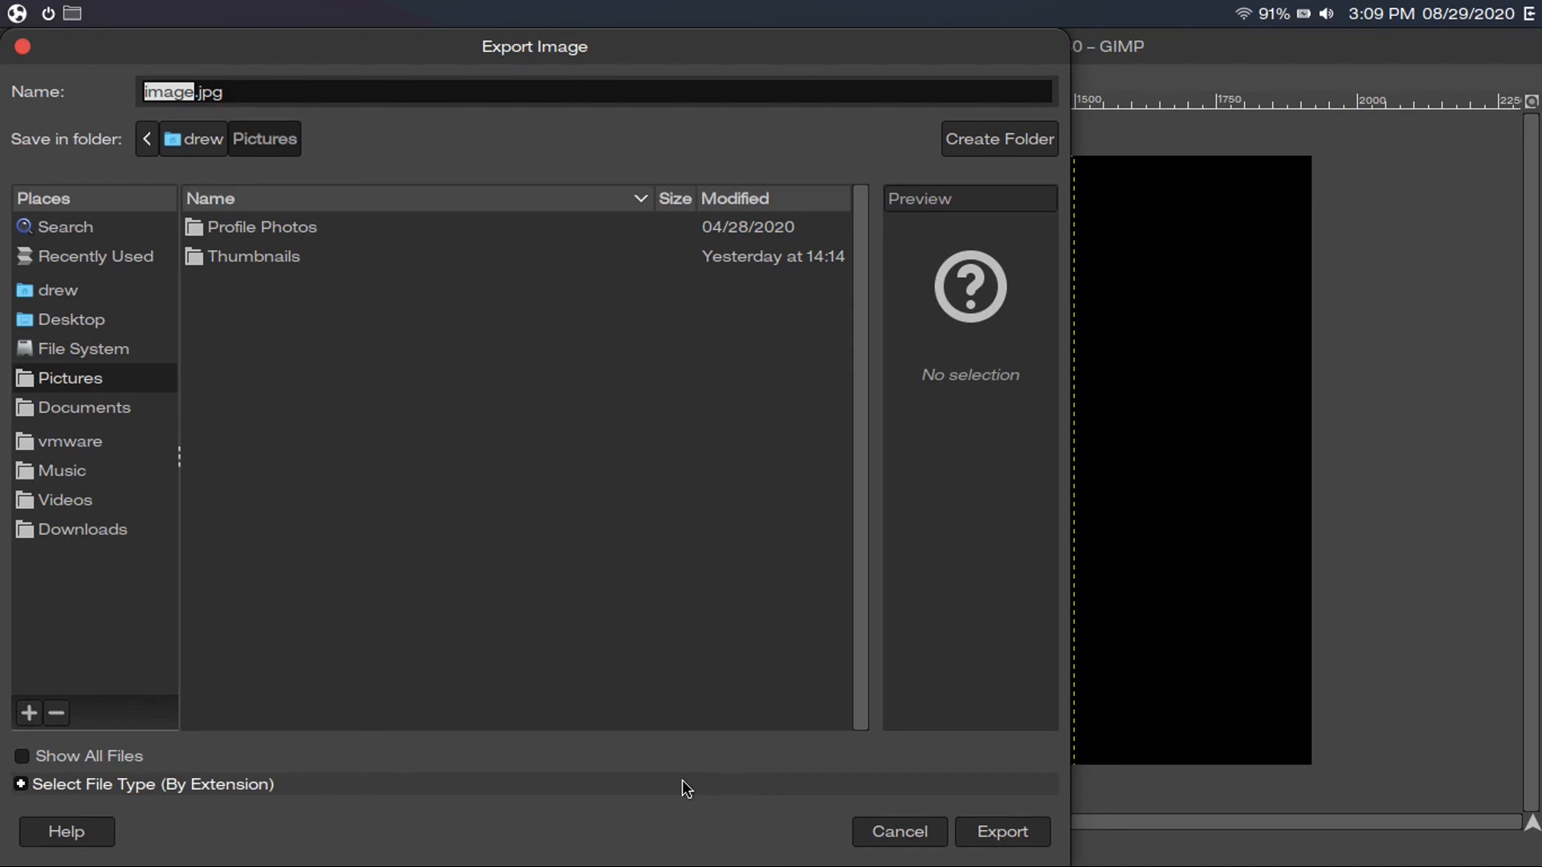
click(485, 787)
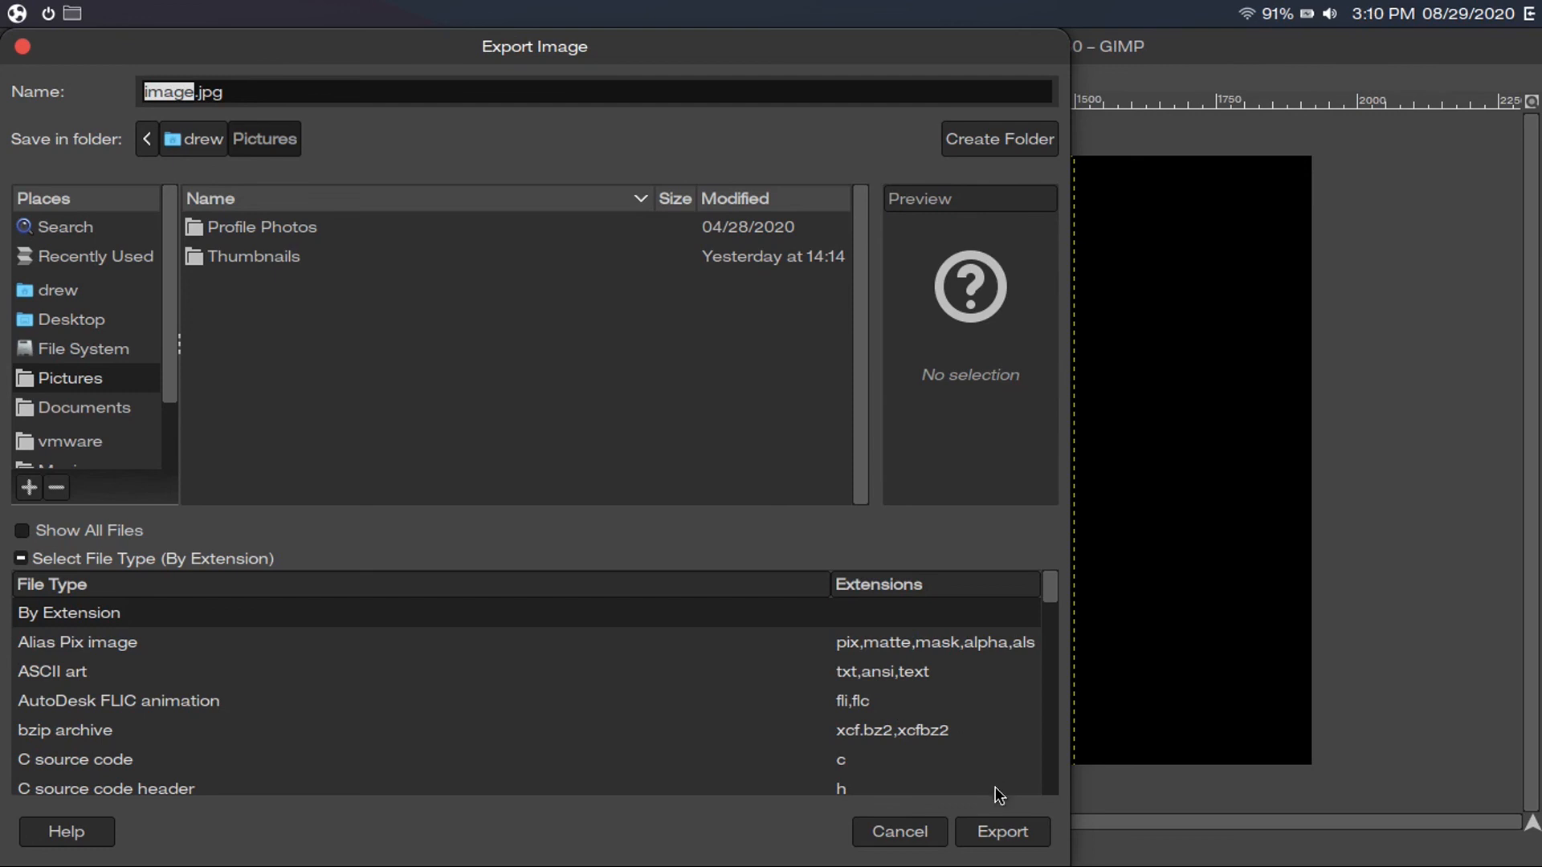
click(1014, 831)
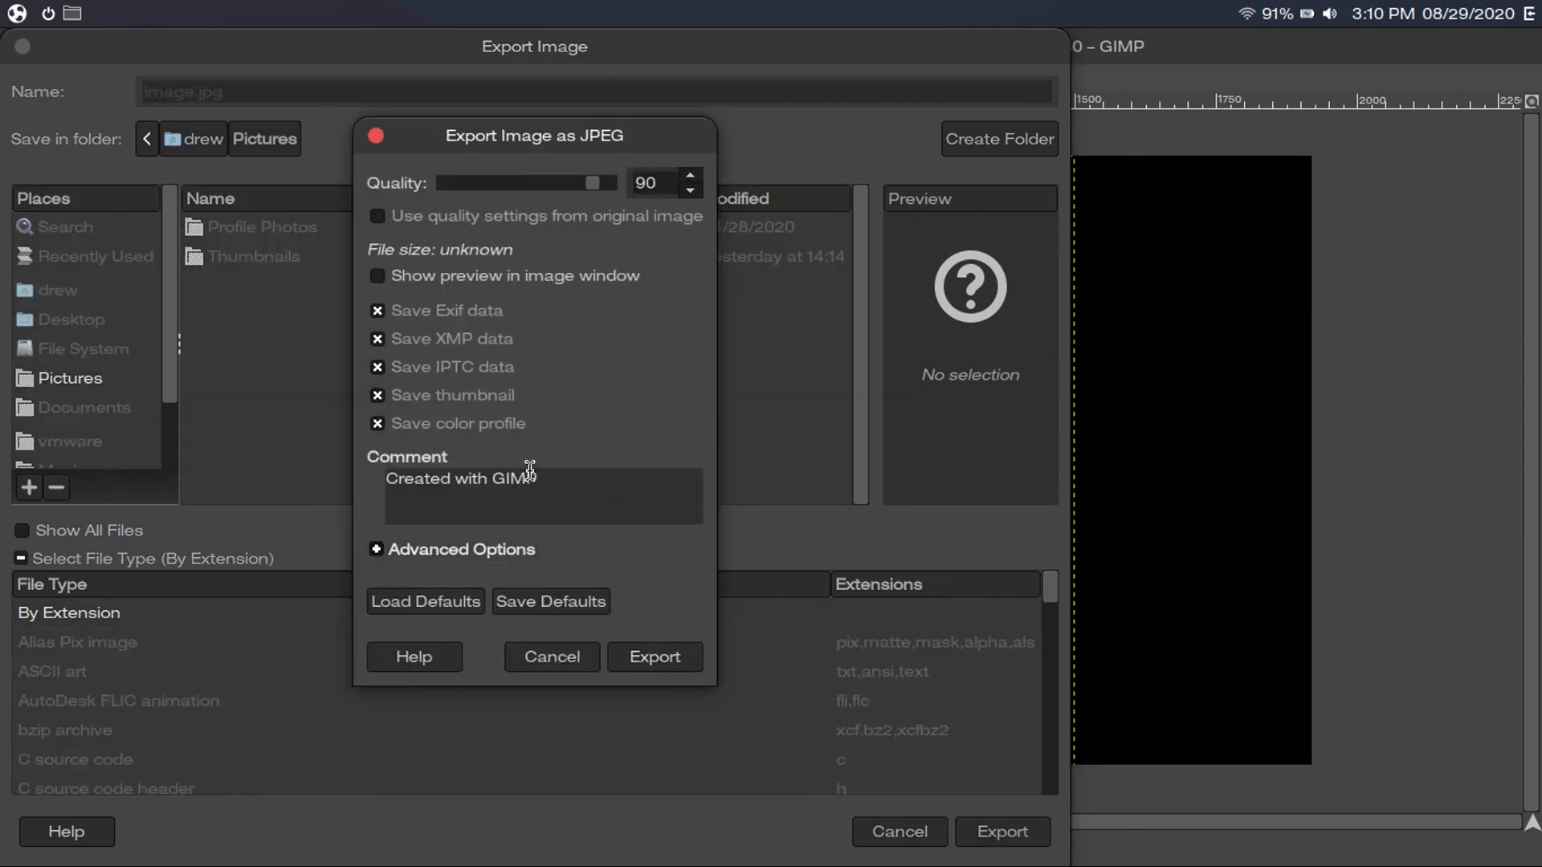
click(655, 657)
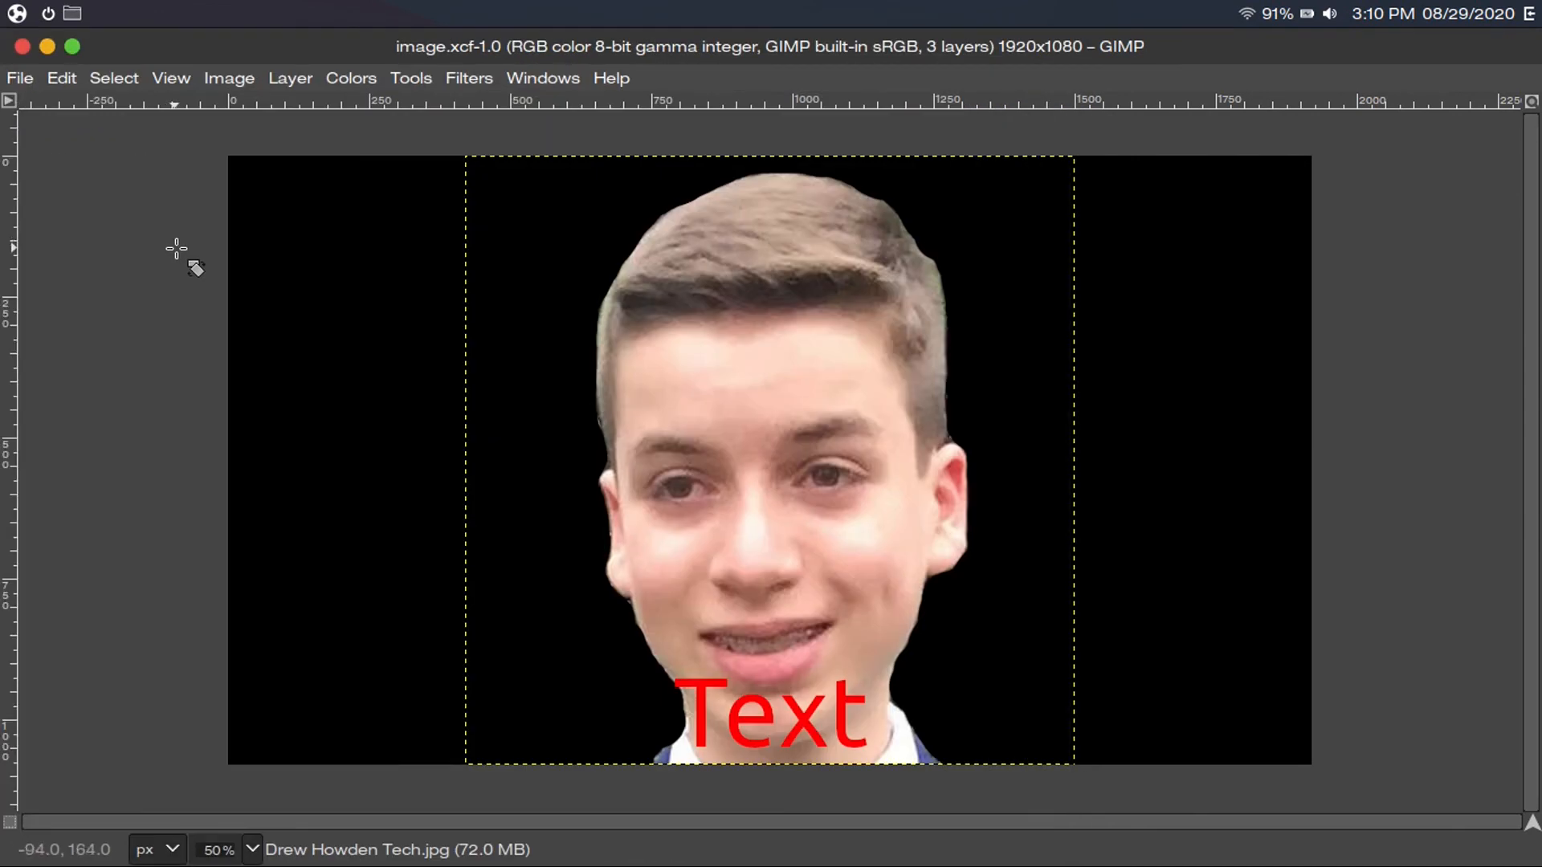
Minimise GIMP and open image.jpg from the Pictures folder to check the export
click(48, 46)
click(72, 13)
double_click(300, 117)
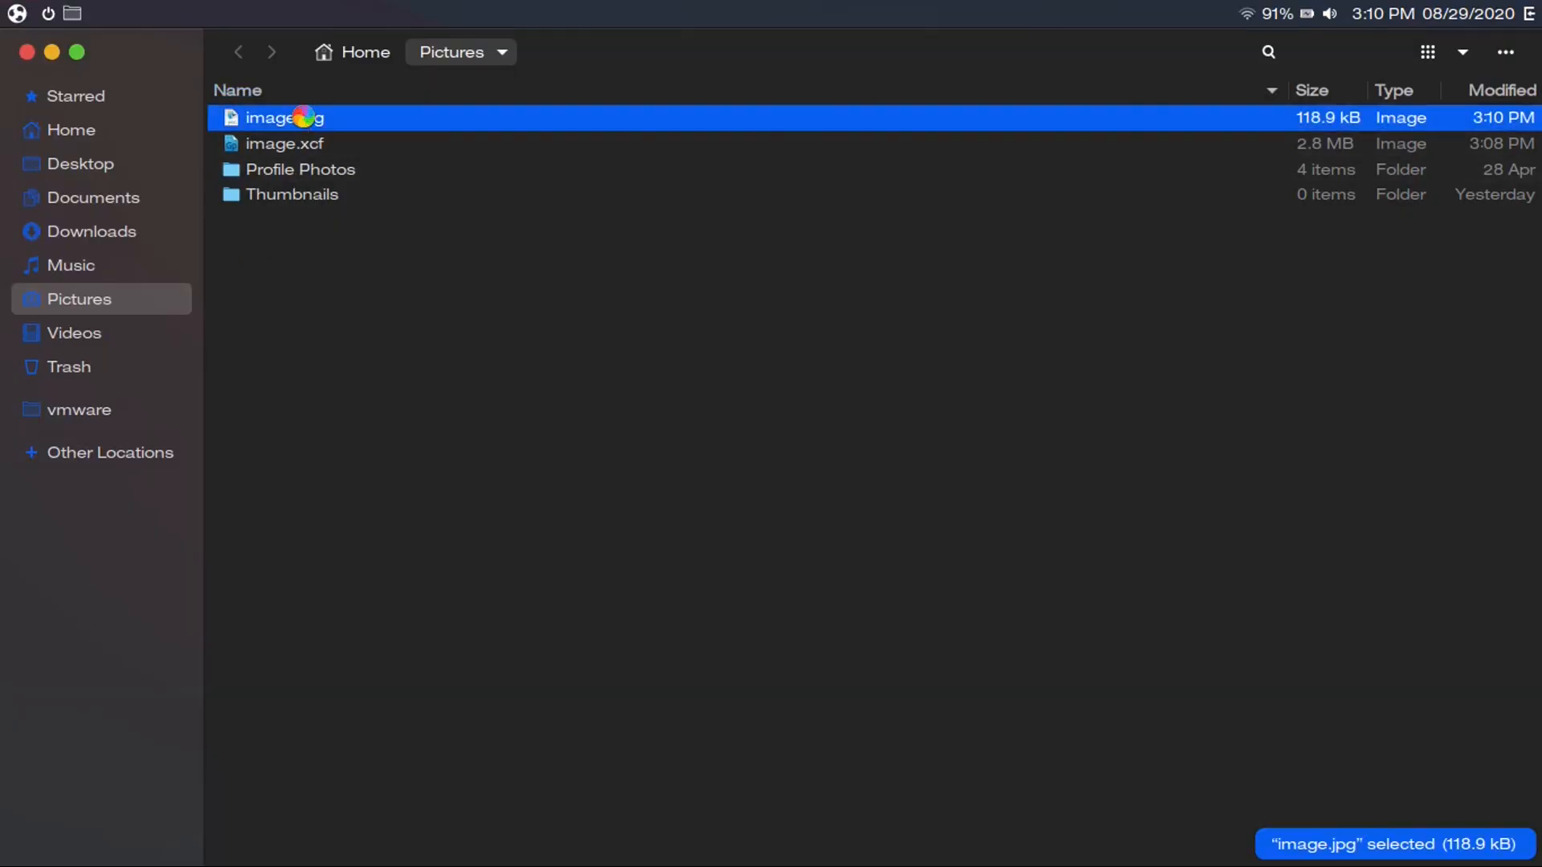